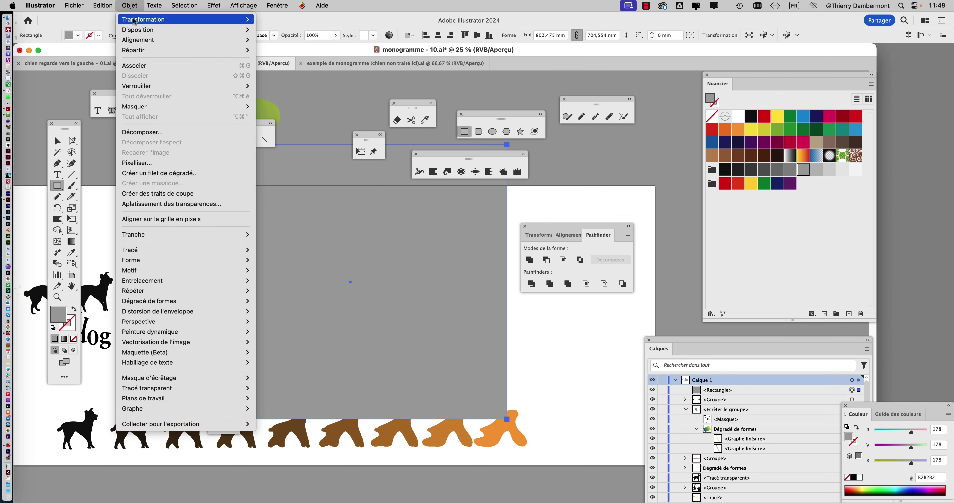
Step: Send the selected grey rectangle behind all the other objects on the layer
mouse_move(140, 30)
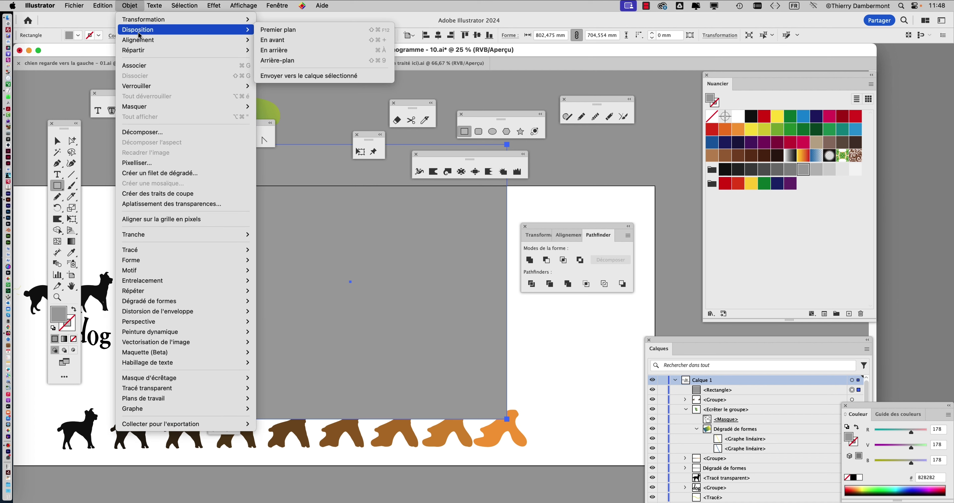
click(289, 61)
scroll(431, 271, down, 2)
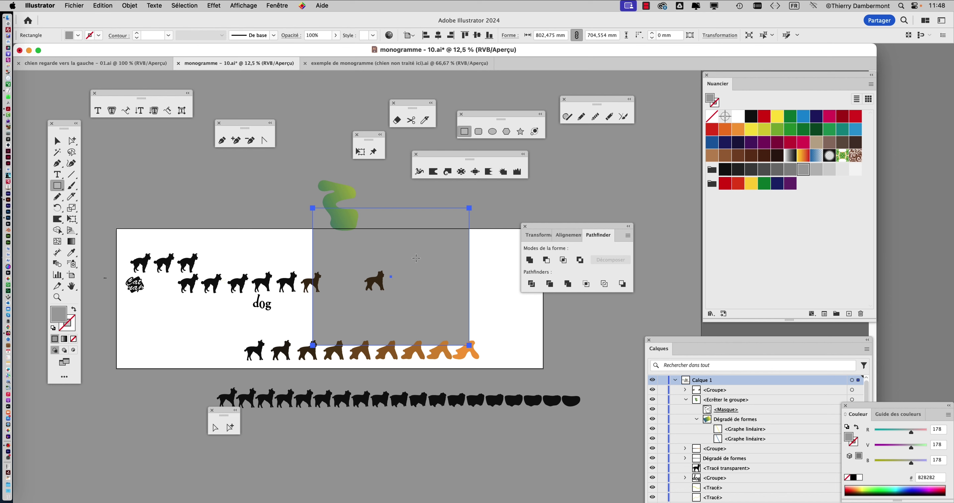
scroll(415, 258, up, 1)
Step: Lock the grey background rectangle in the enlarged Layers panel, and place the resized panel clear of the brown dog
click(130, 5)
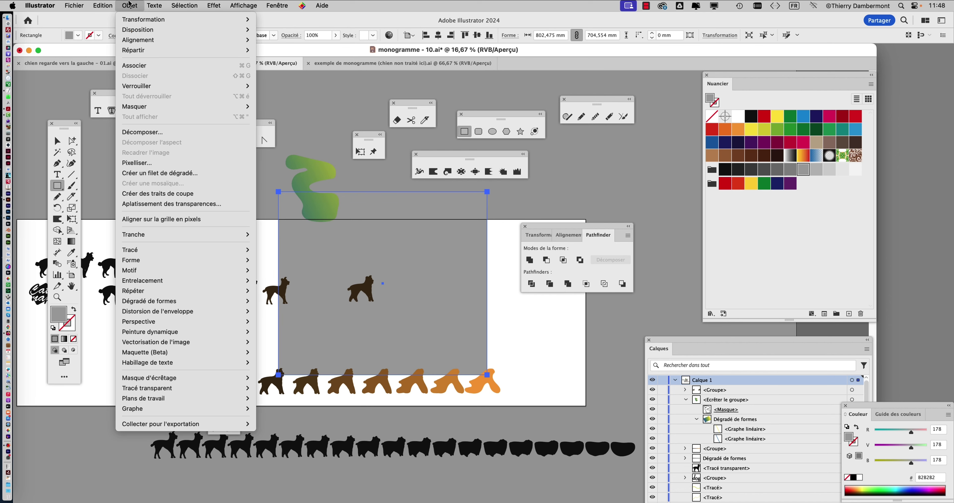
mouse_move(144, 89)
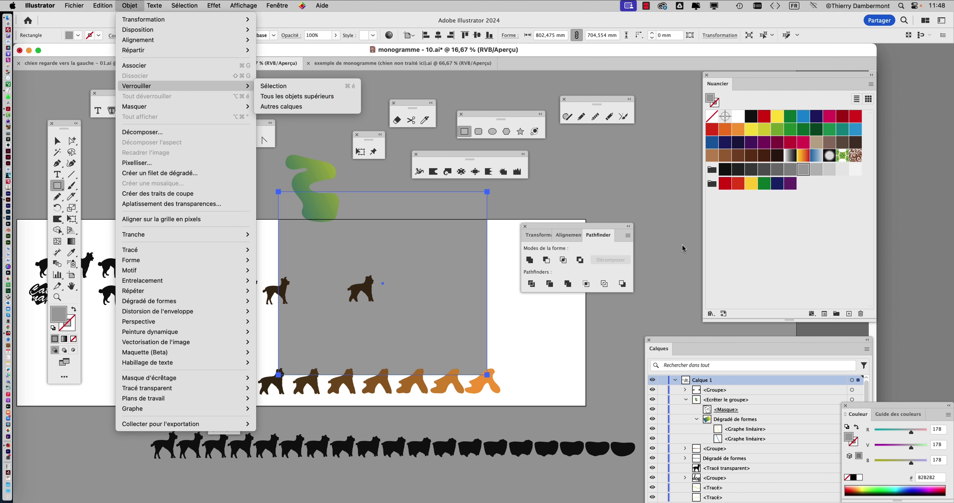
click(715, 344)
drag(715, 345, 573, 74)
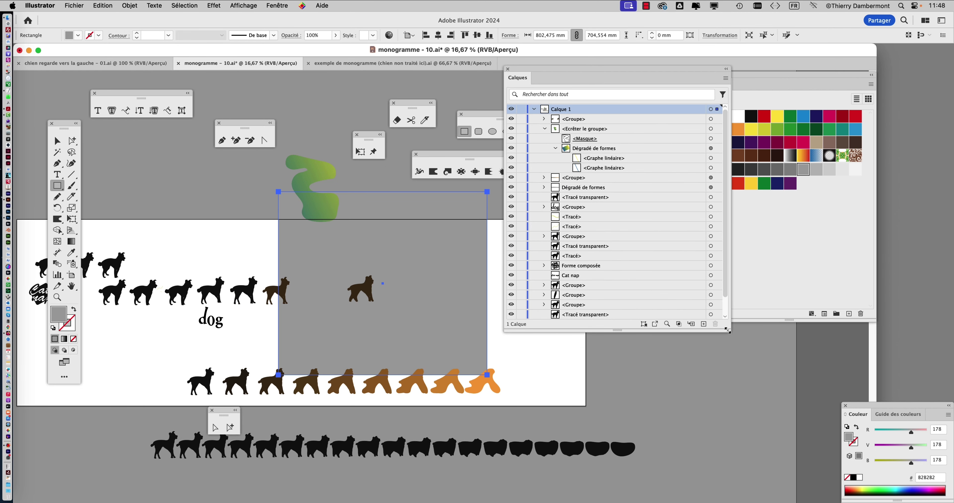
drag(727, 329, 779, 425)
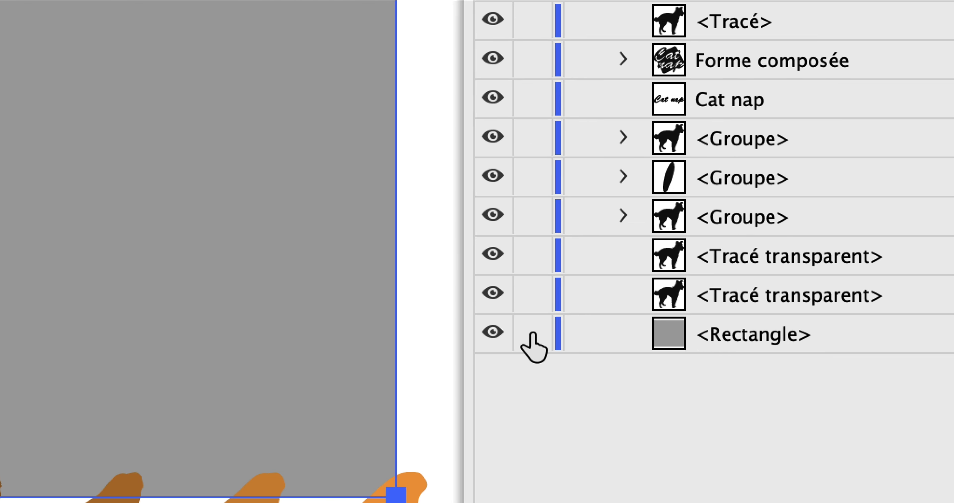
click(533, 335)
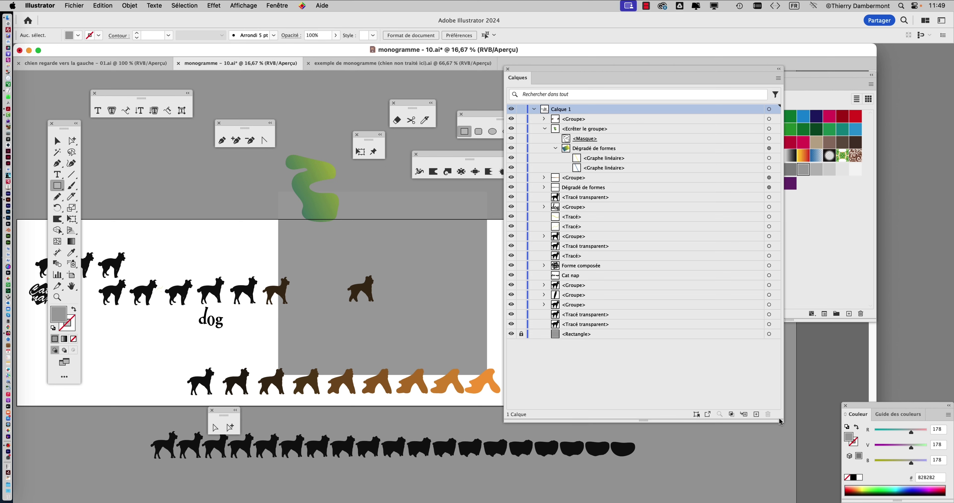
drag(781, 422, 688, 398)
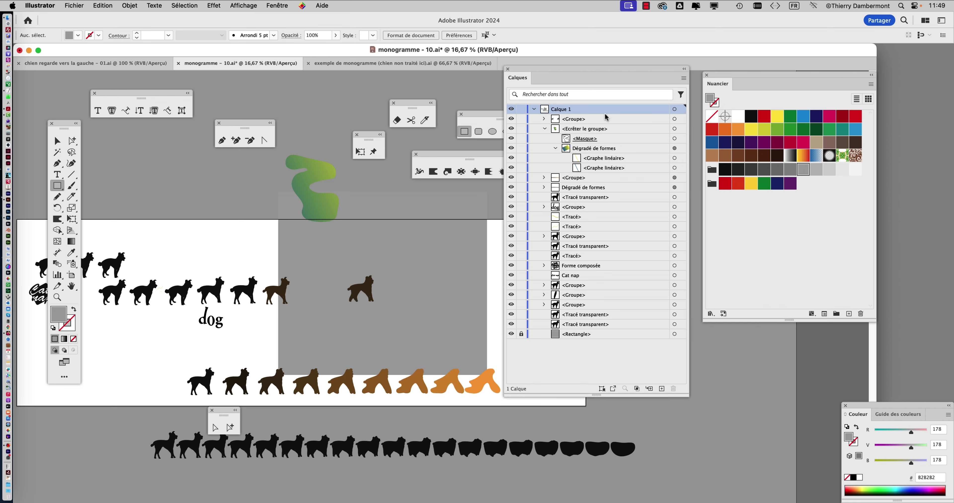
drag(538, 66, 629, 77)
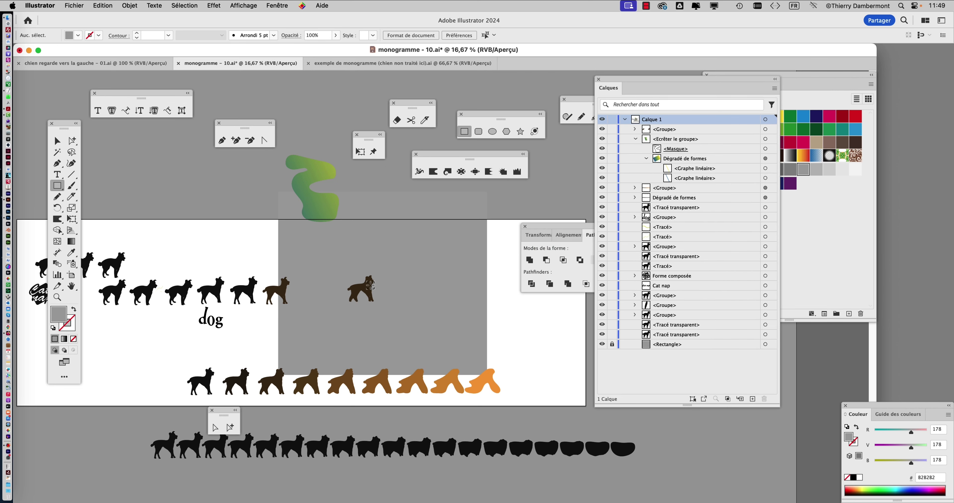
Step: Select the brown dog in front of the grey rectangle with the Selection tool
key(super+1)
click(57, 141)
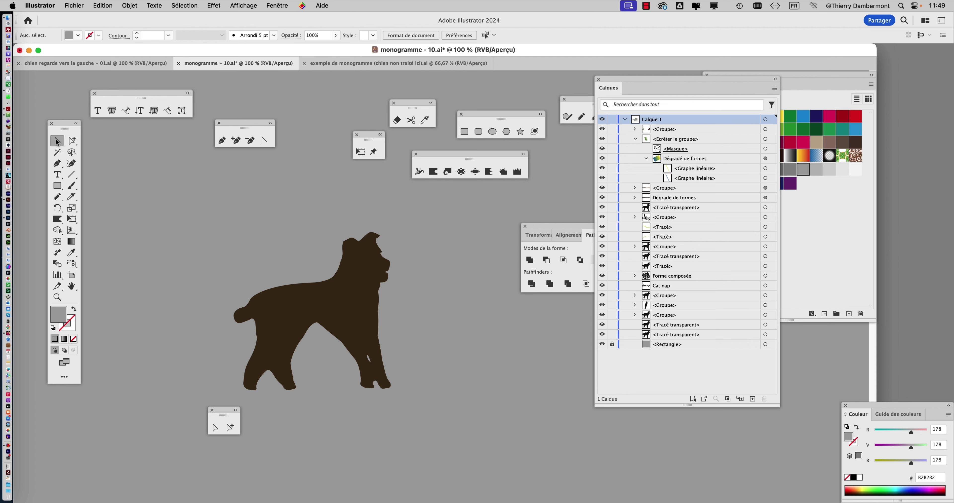
click(319, 293)
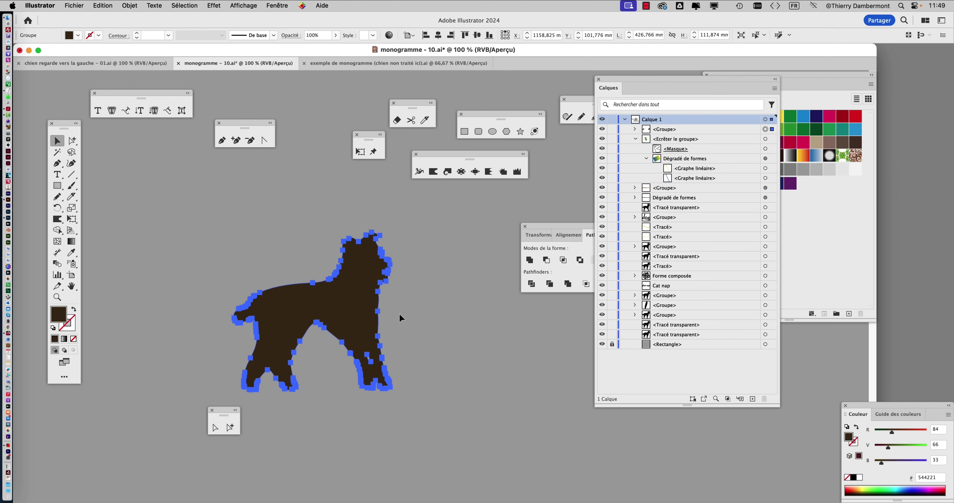
key(super+minus)
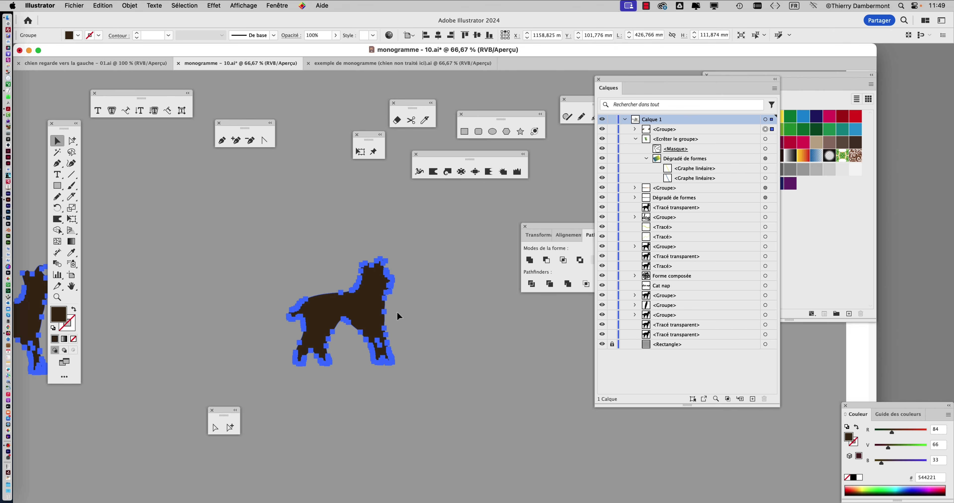
click(397, 313)
click(365, 312)
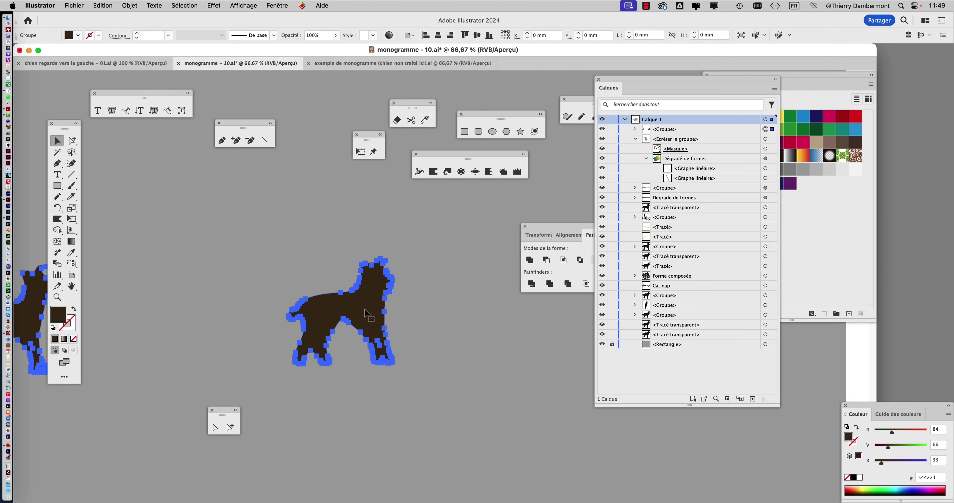
Step: Highlight the grey rectangle's entry in the layer list and check its lock
click(665, 348)
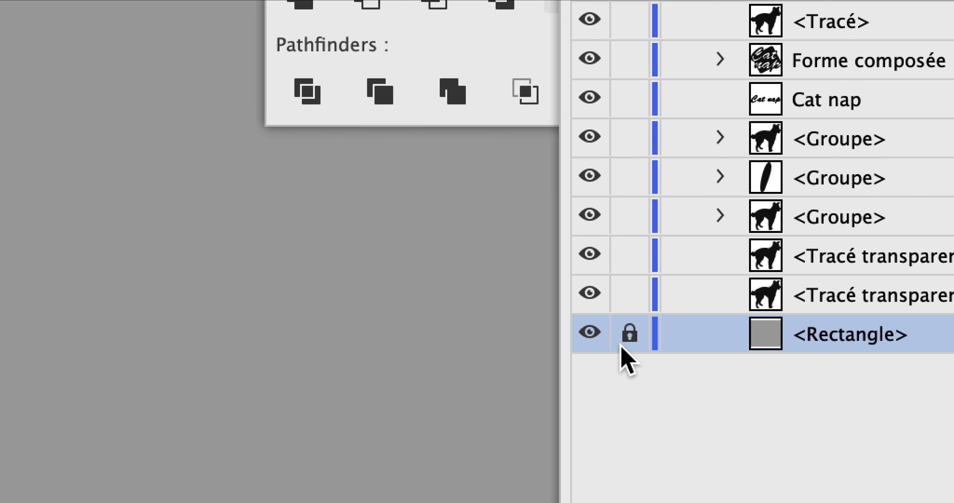
click(626, 344)
click(626, 344)
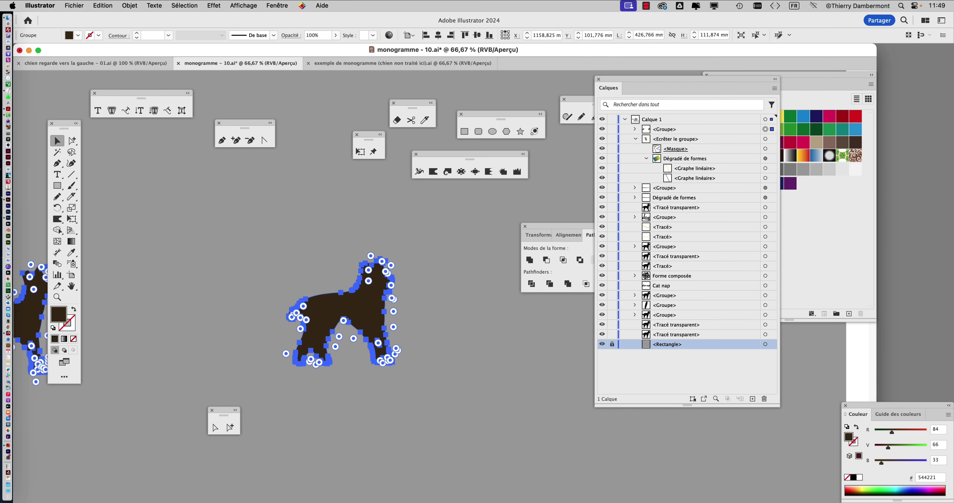
Step: Select each of the two grouped brown dogs individually with the Group Selection tool
scroll(423, 262, down, 3)
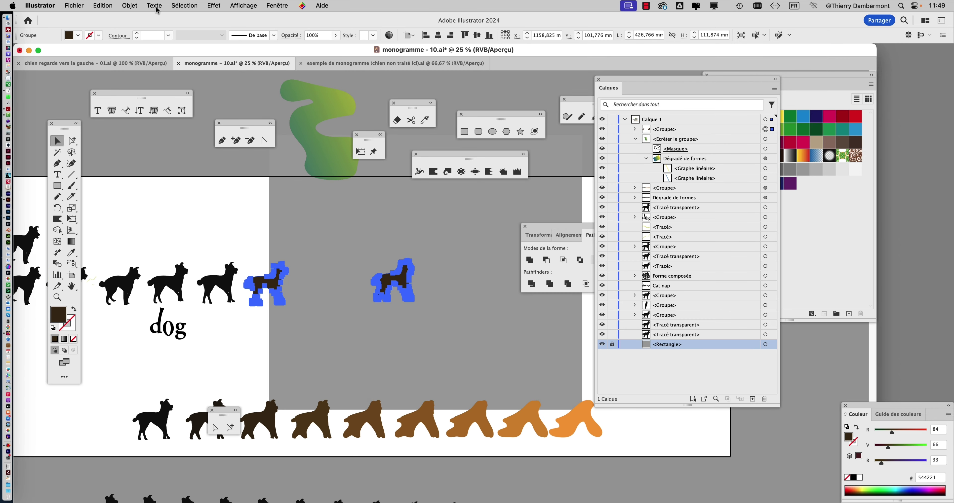
drag(360, 257, 278, 276)
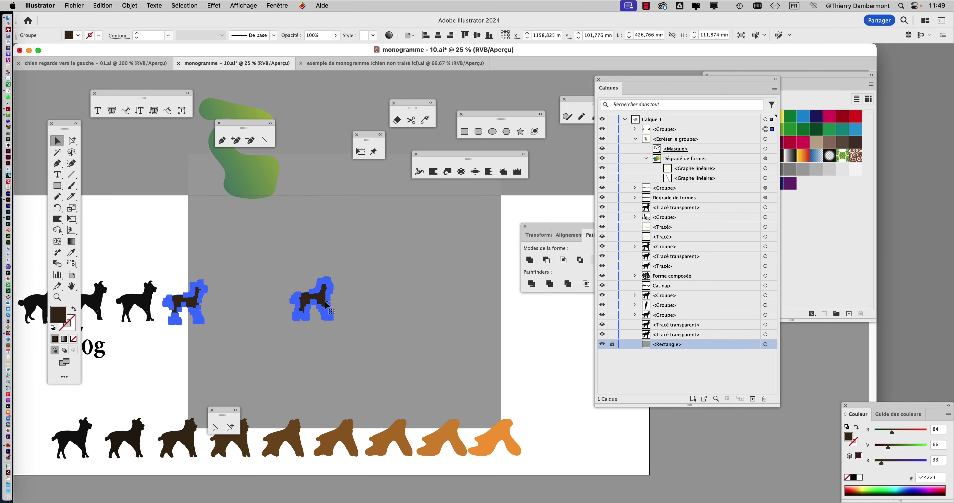
click(72, 140)
click(297, 292)
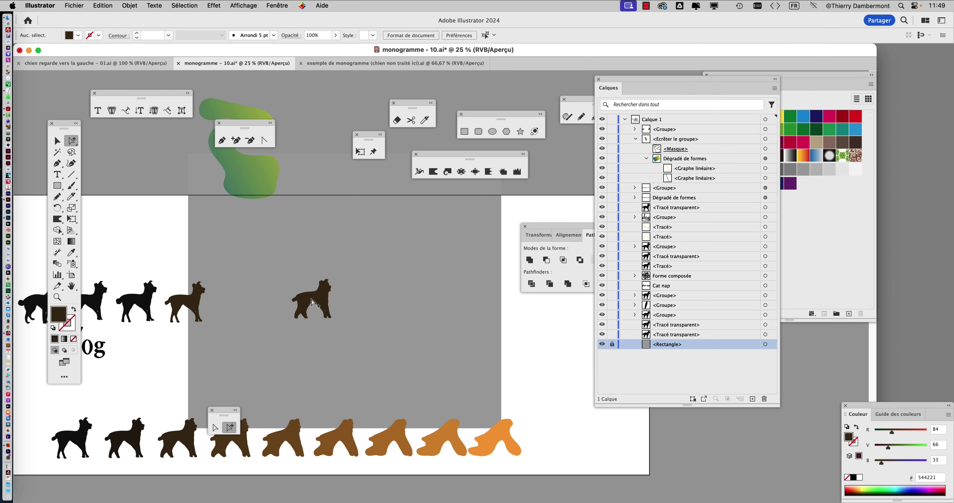
click(316, 303)
click(191, 300)
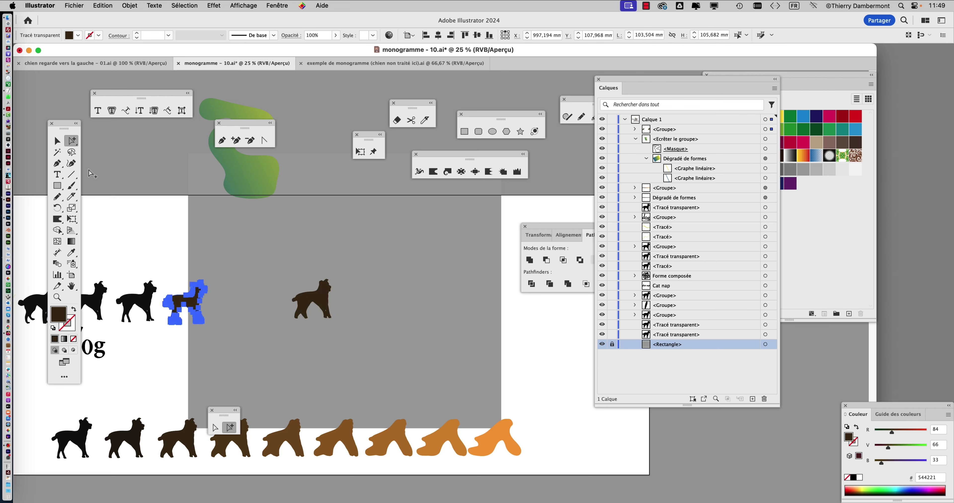
Step: Select the whole group of two brown dogs, expand it in the layer list and ungroup it
click(56, 140)
click(316, 303)
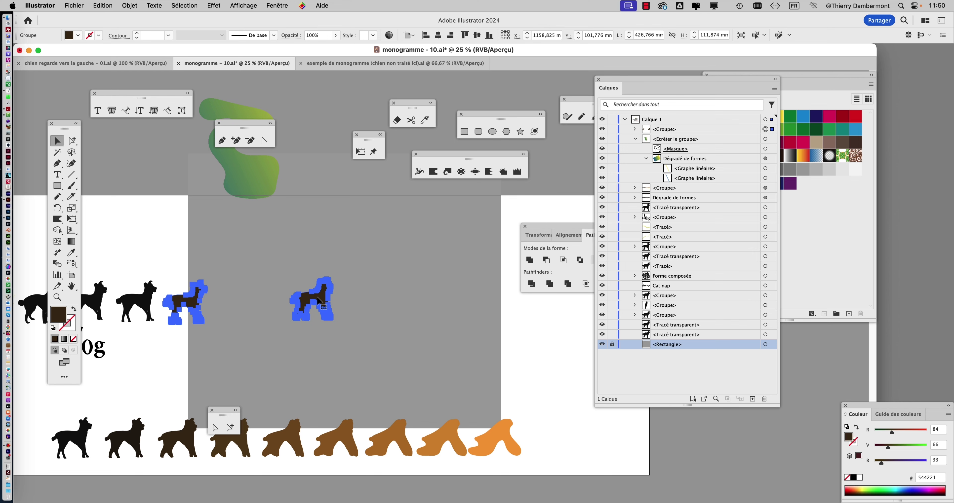
click(635, 130)
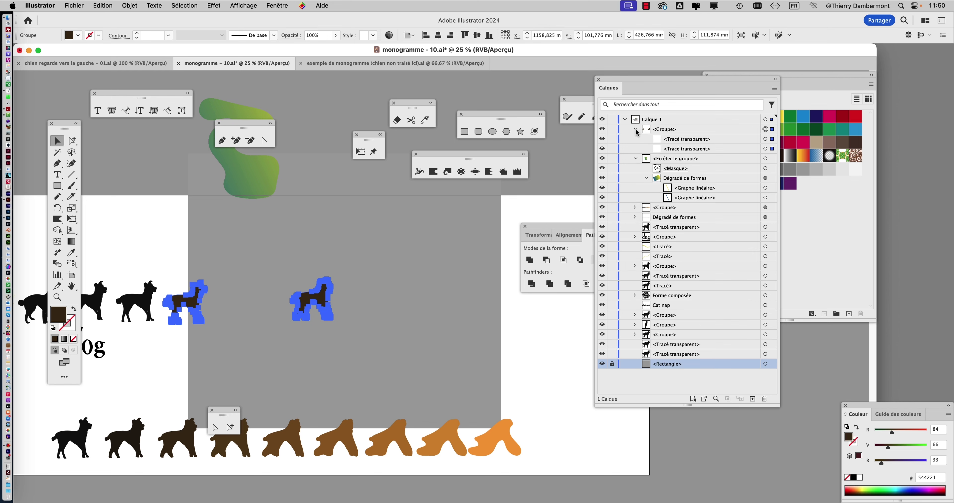
click(130, 5)
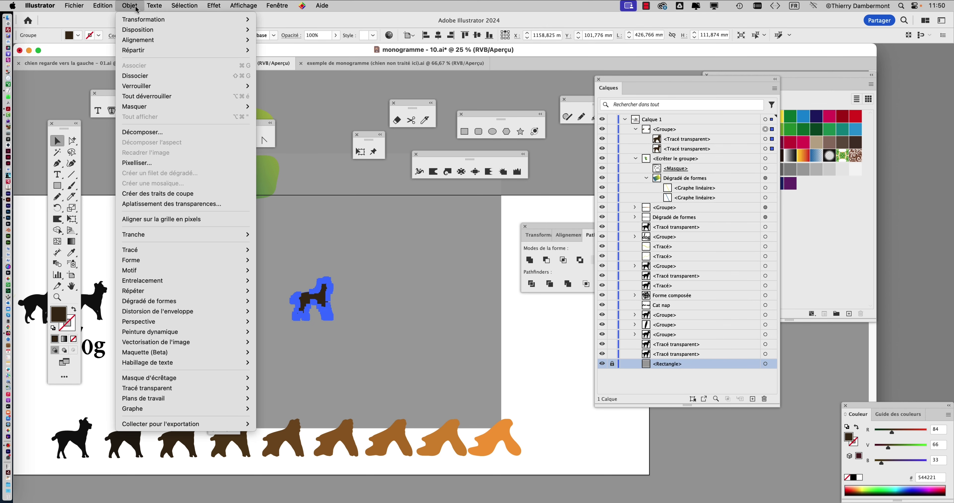
click(141, 75)
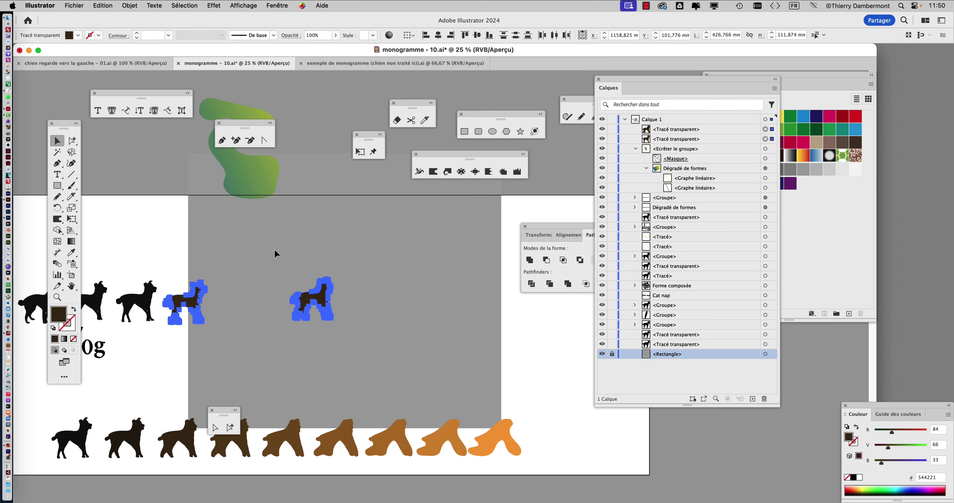
Step: Select only the brown dog lying in front of the grey rectangle, leaving the other ungrouped dog unselected
click(301, 277)
click(322, 304)
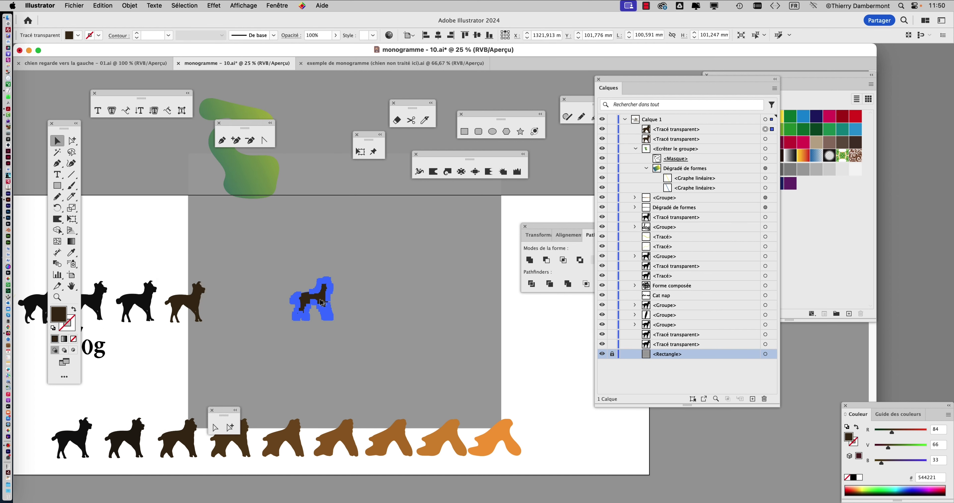
scroll(322, 303, up, 2)
scroll(321, 302, up, 3)
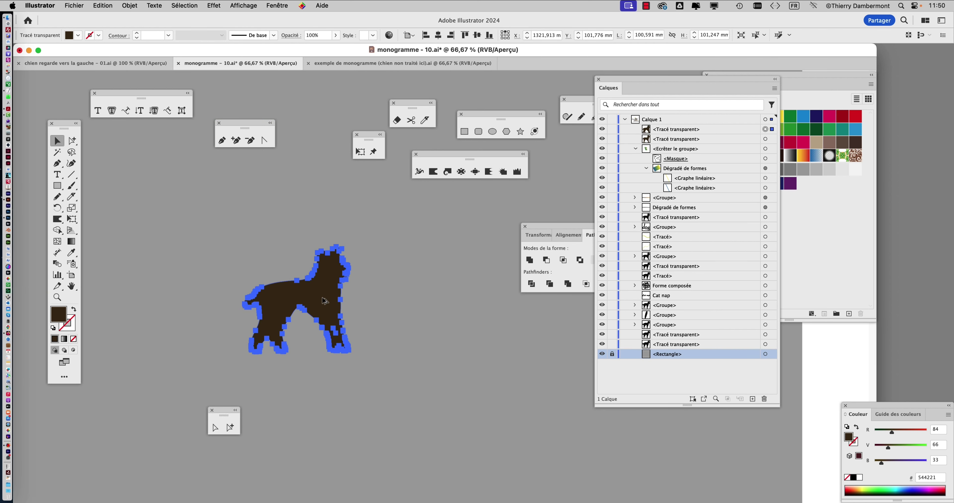
scroll(324, 301, up, 2)
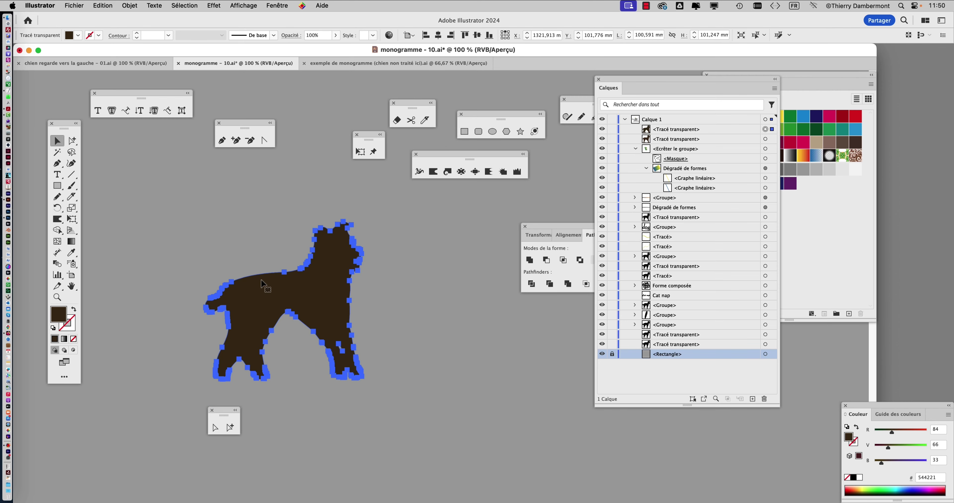
drag(238, 259, 175, 246)
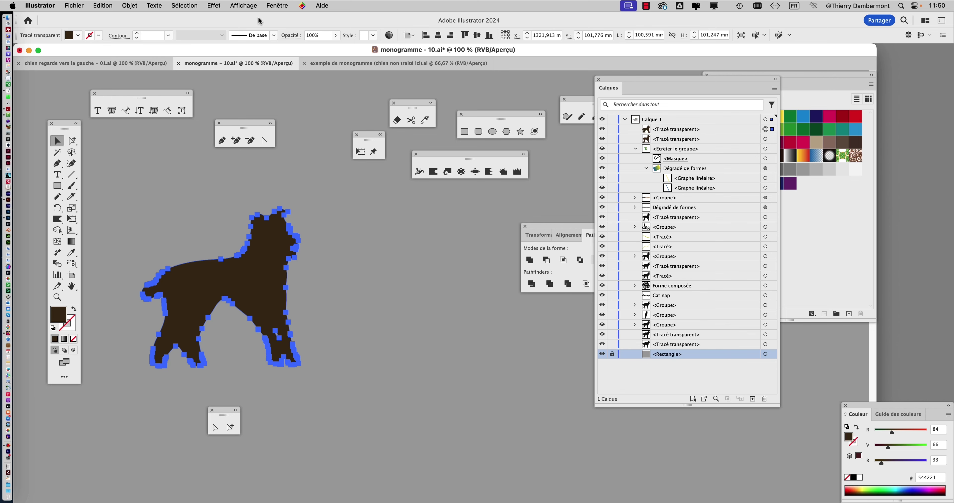
Step: Display the Appearance panel beside the selected dog and highlight its stroke entry followed by its fill entry
click(283, 5)
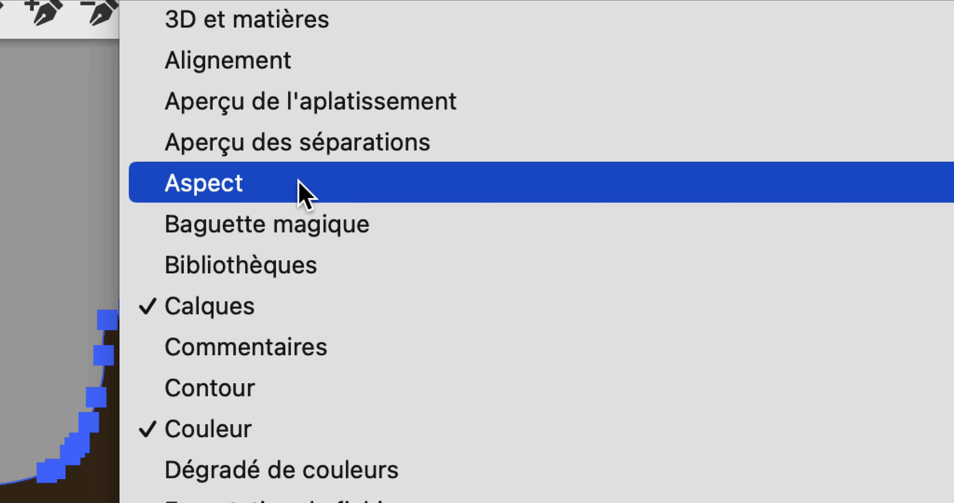
click(299, 183)
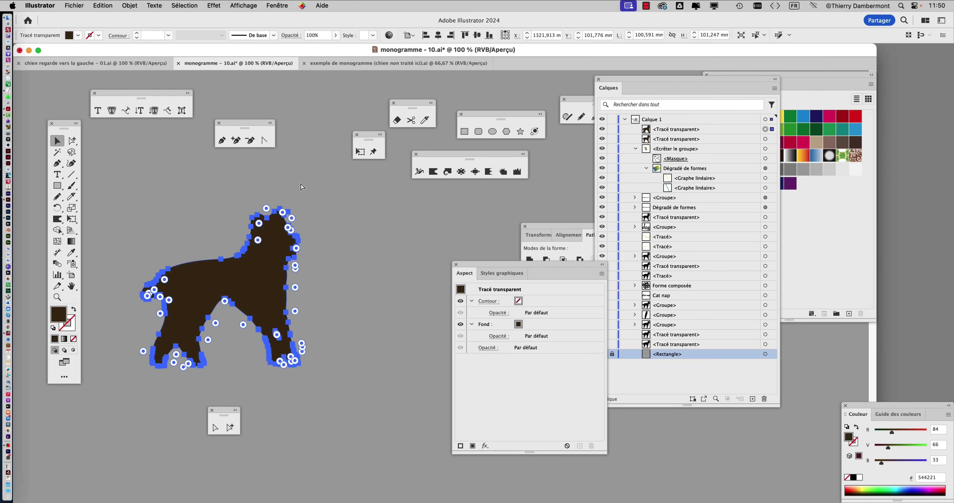
drag(469, 266, 367, 208)
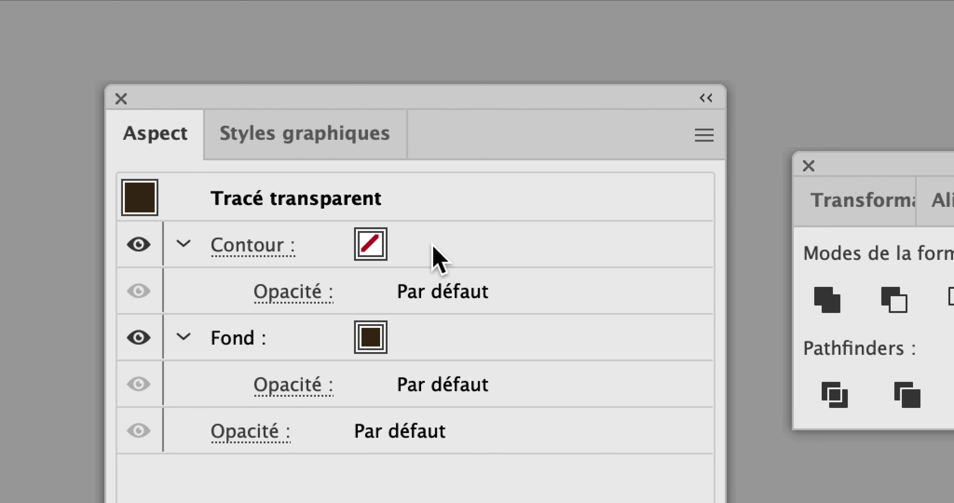
click(440, 247)
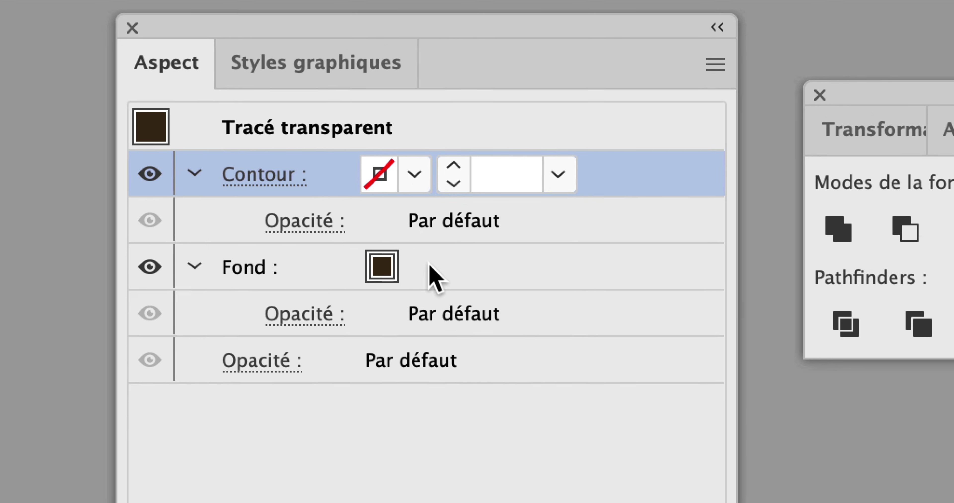
click(494, 334)
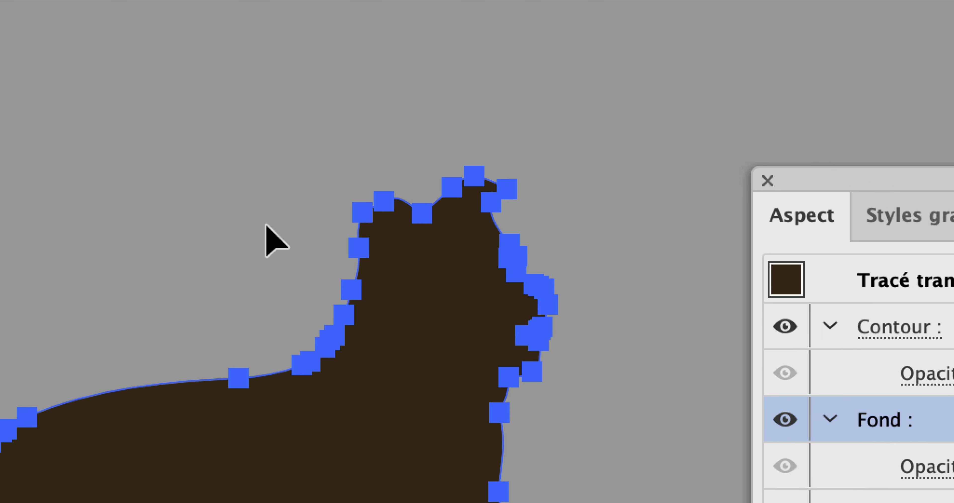
Step: Deselect the brown dog, shift the Appearance panel slightly, and select the dog again
click(223, 197)
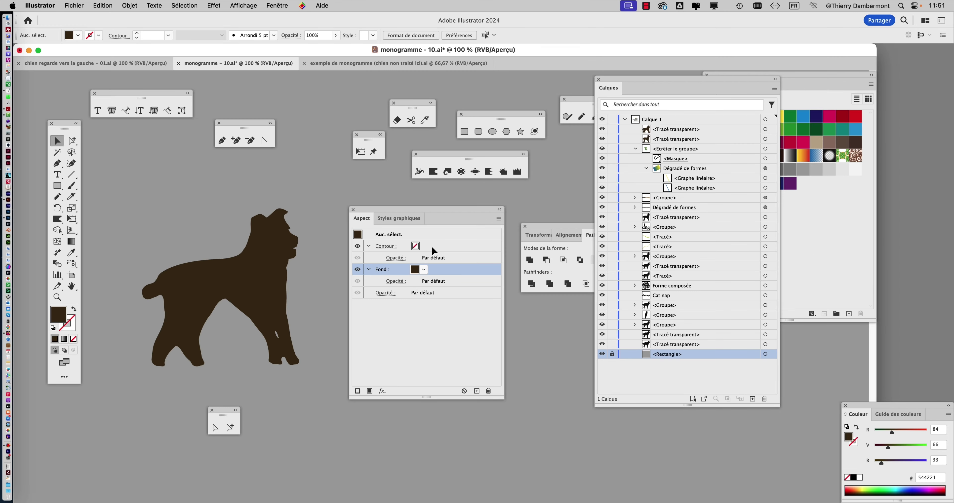
drag(161, 101, 208, 41)
drag(382, 204, 377, 197)
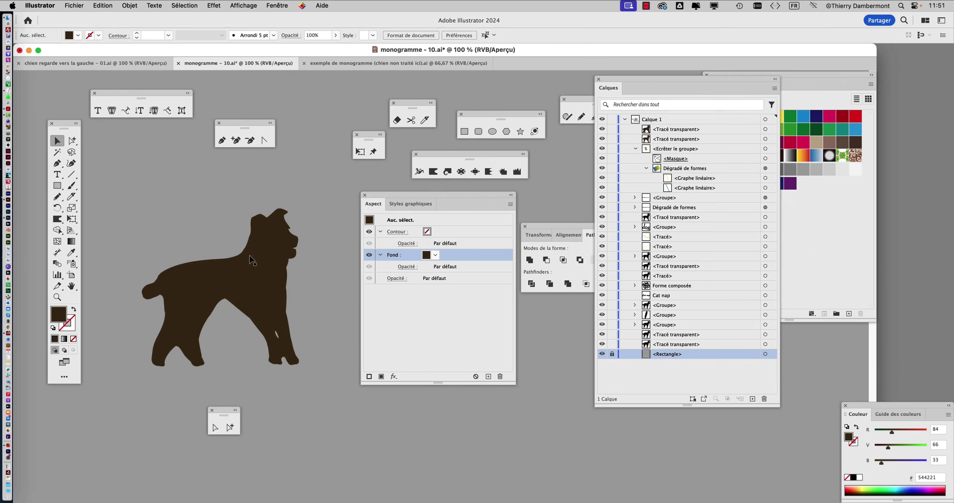
click(251, 259)
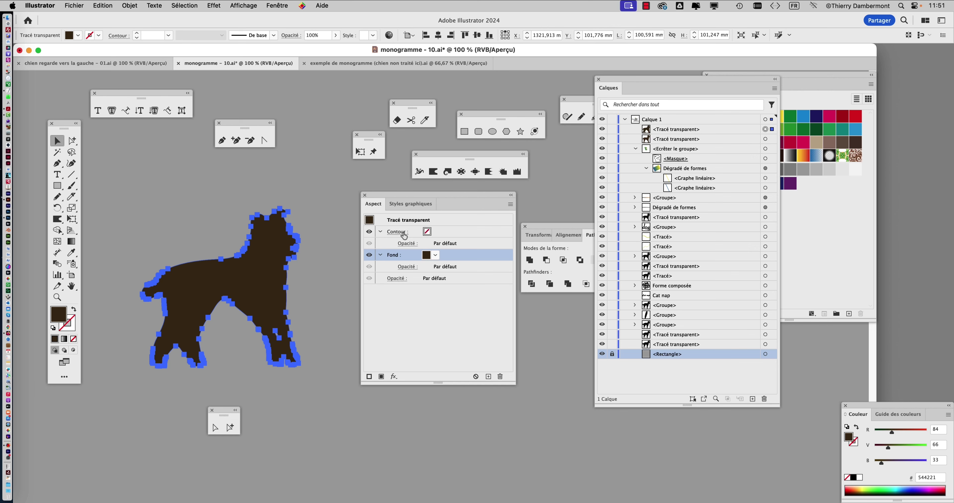
Step: Hide the selected dog's selection edges and show them again, repeating the toggle a second time
drag(400, 197, 404, 193)
click(252, 6)
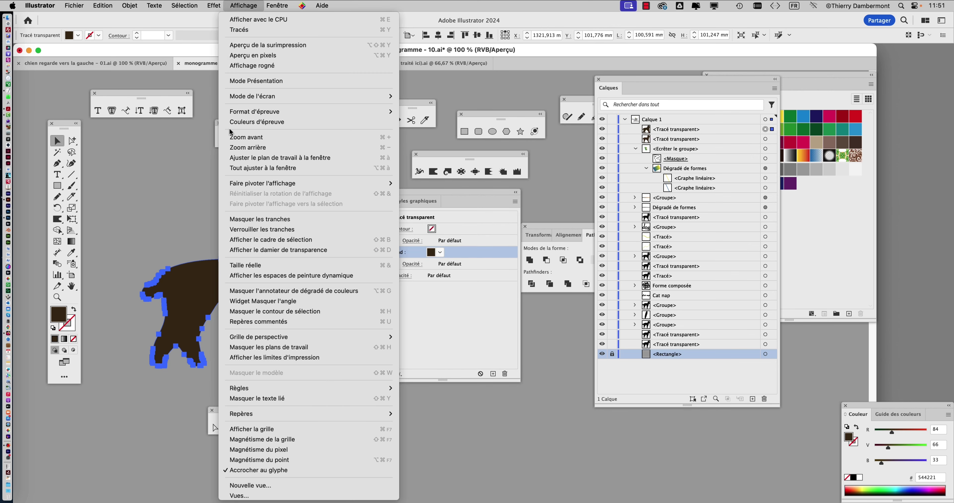
click(265, 312)
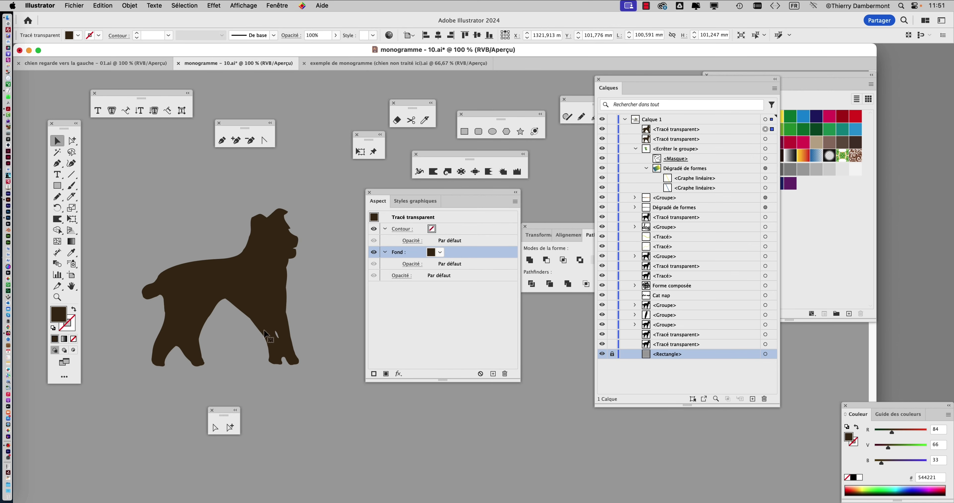
click(247, 5)
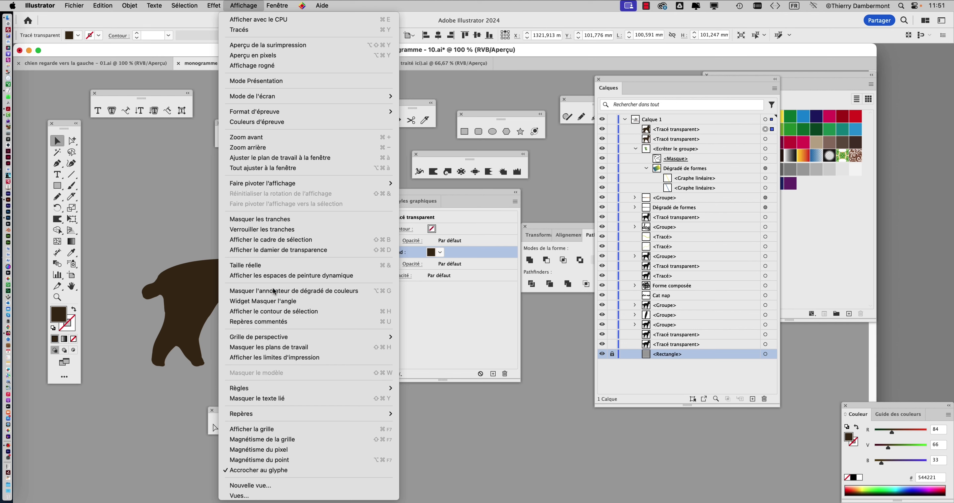
click(275, 314)
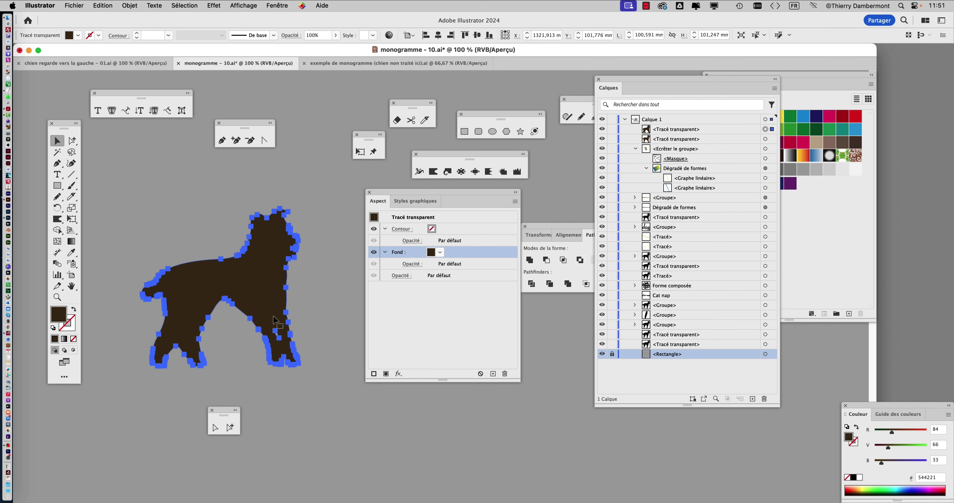
click(243, 6)
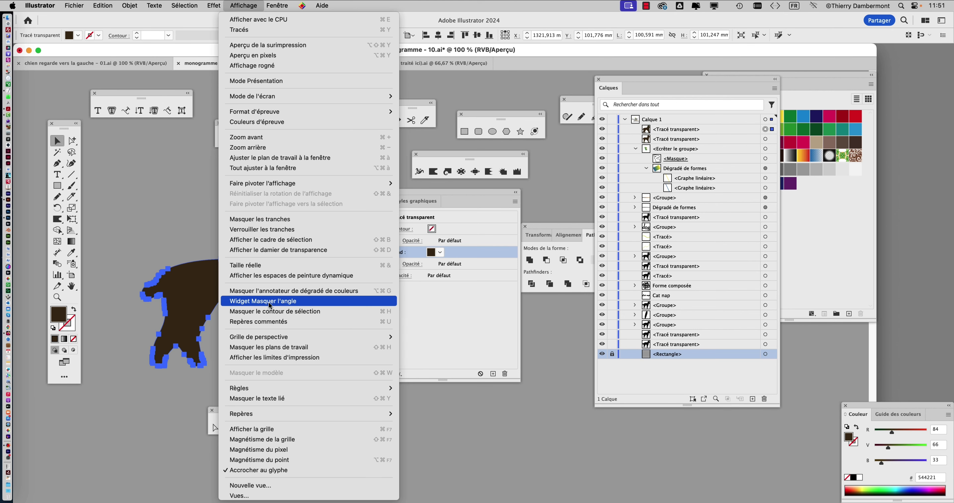
click(272, 311)
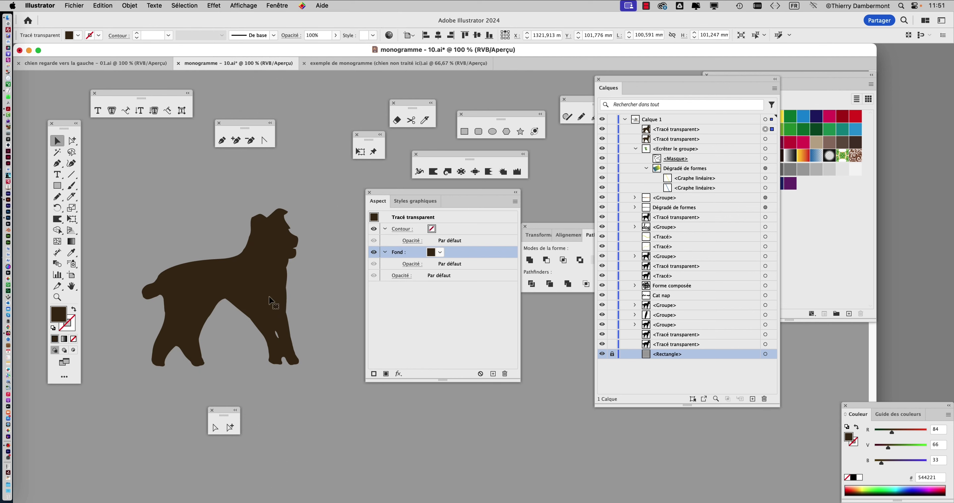
click(248, 5)
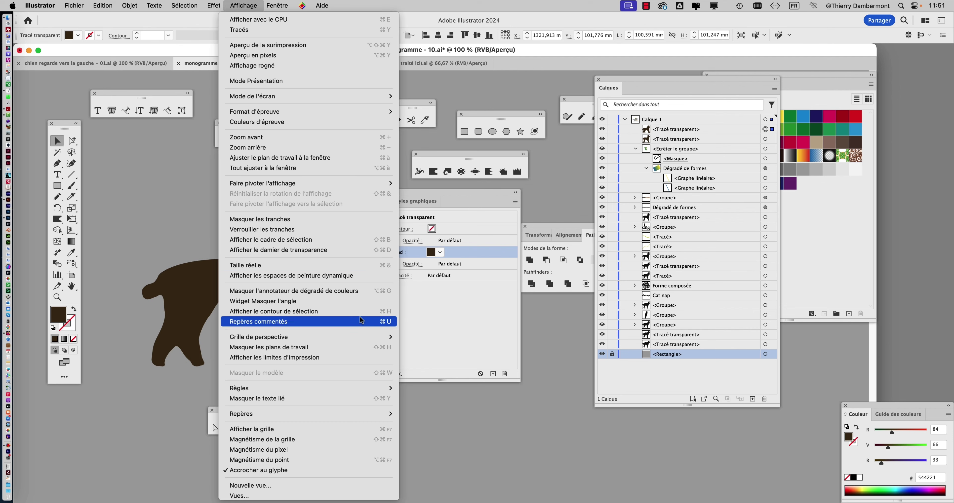
click(315, 311)
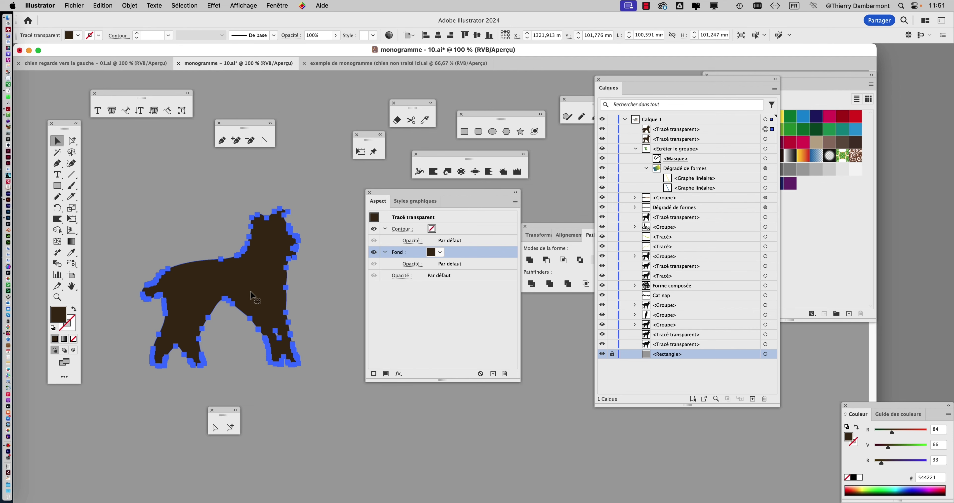
Step: Give the selected dog's empty stroke a white colour from the swatches
scroll(262, 274, up, 1)
drag(403, 193, 384, 191)
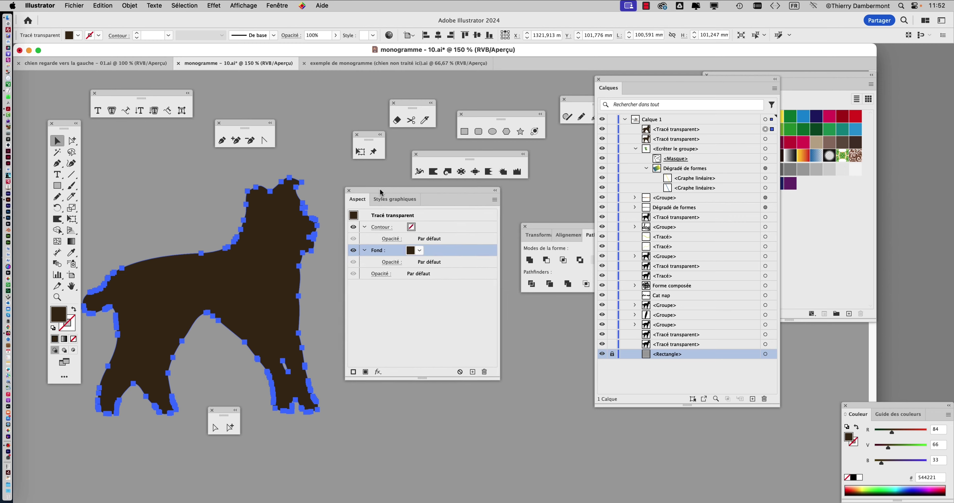
key(super)
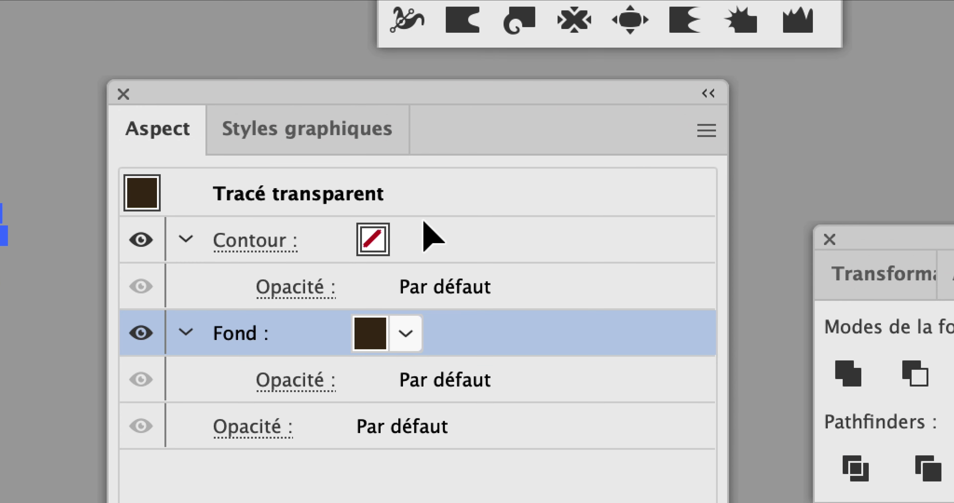
click(403, 239)
click(405, 241)
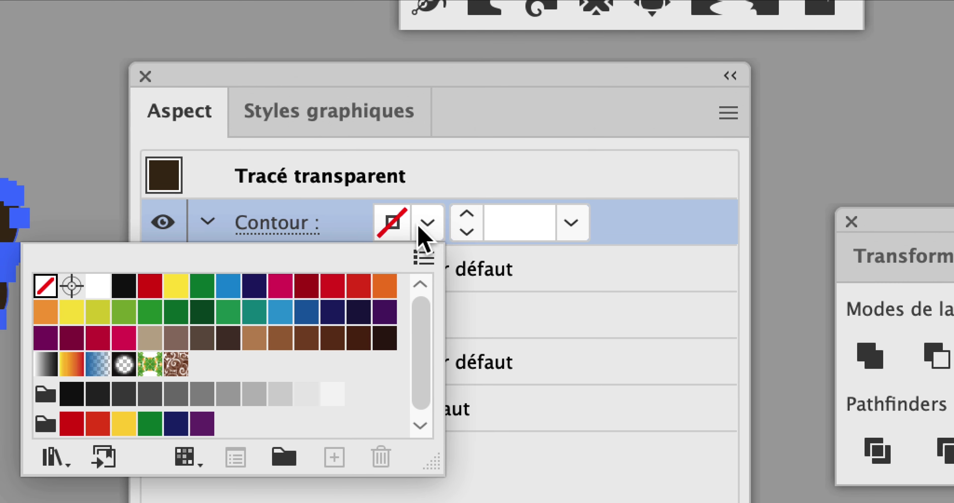
click(418, 227)
click(418, 226)
click(419, 227)
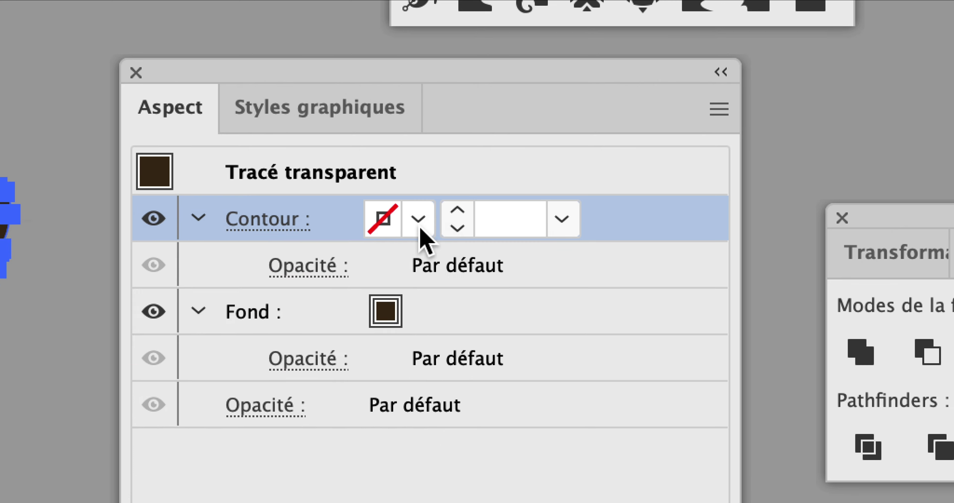
click(420, 228)
click(420, 227)
click(420, 227)
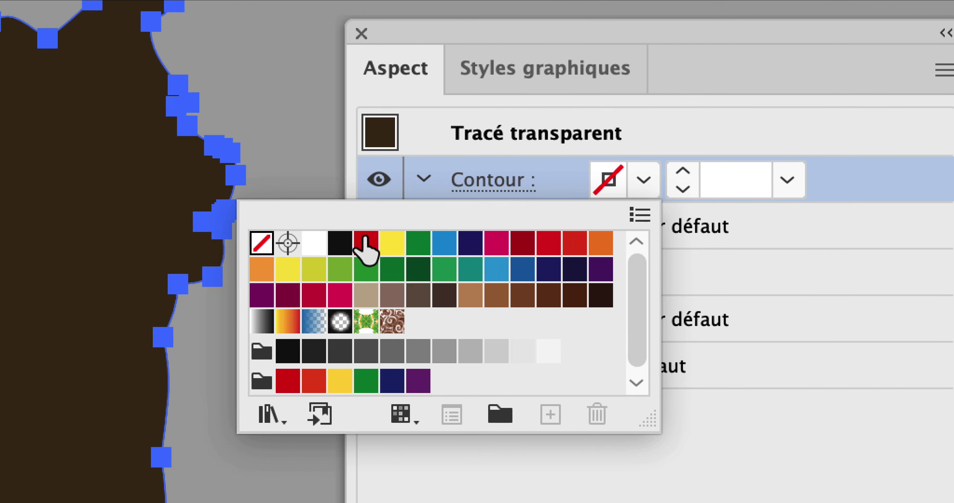
click(313, 243)
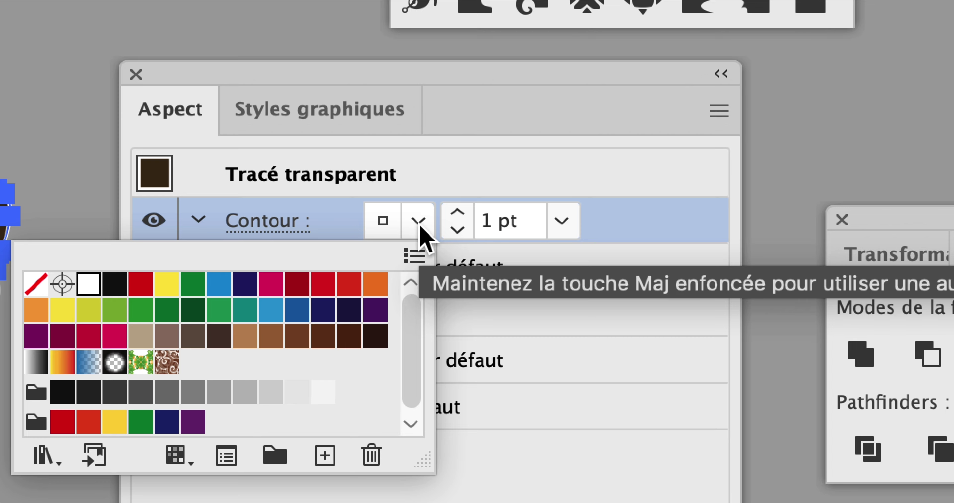
Step: Set the weight of the dog's white stroke to 6 pt
click(420, 226)
click(420, 226)
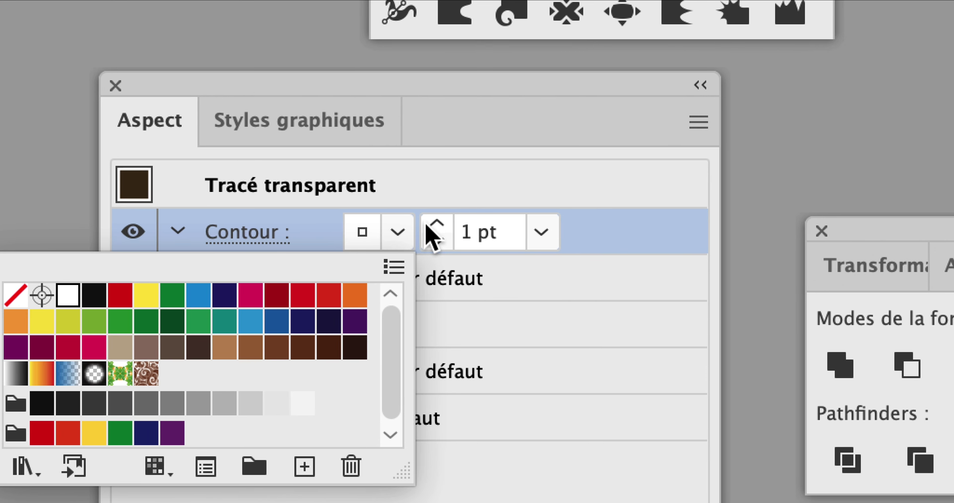
click(455, 213)
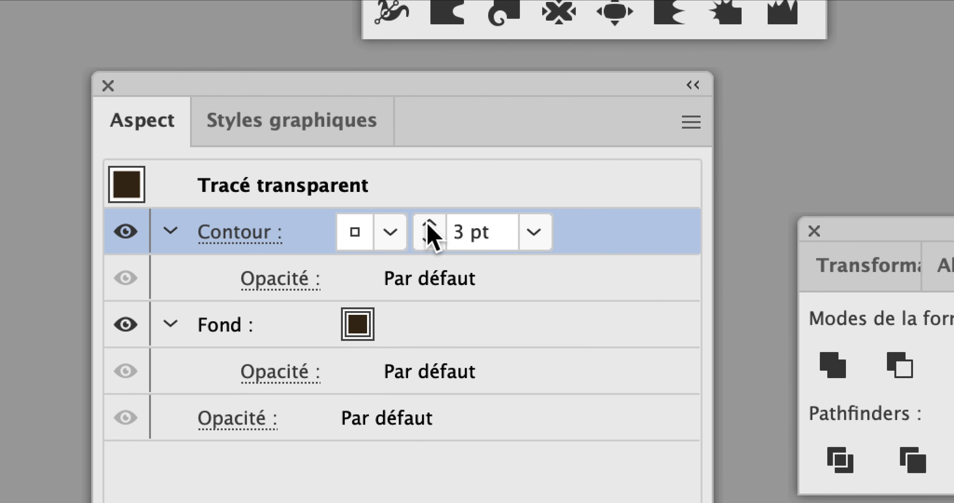
click(429, 224)
click(429, 223)
click(429, 224)
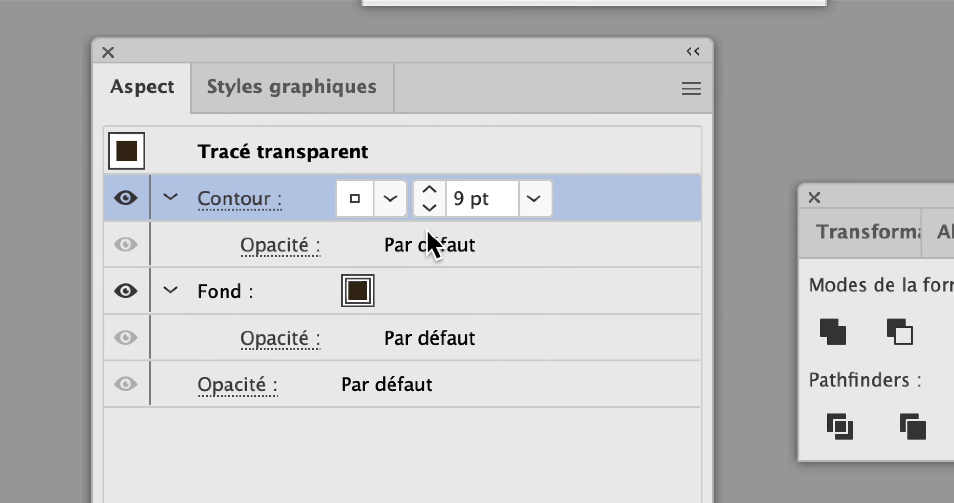
click(429, 223)
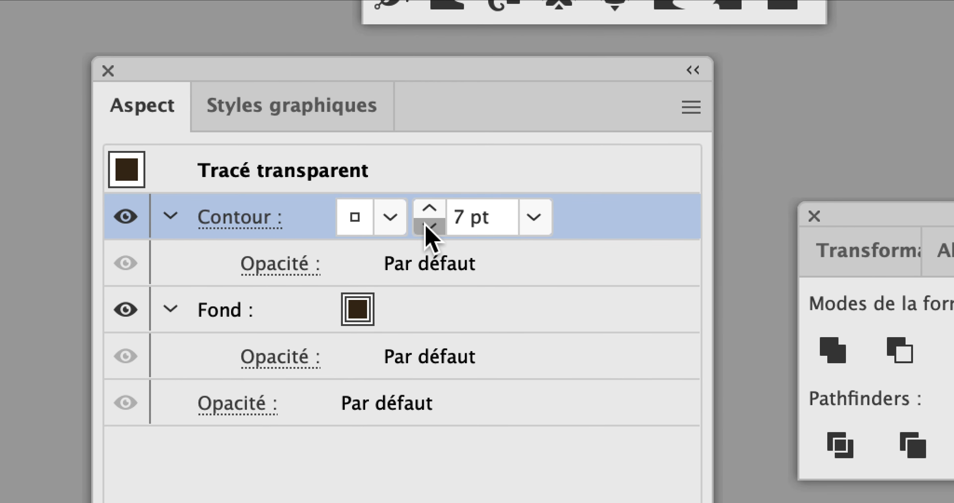
click(426, 225)
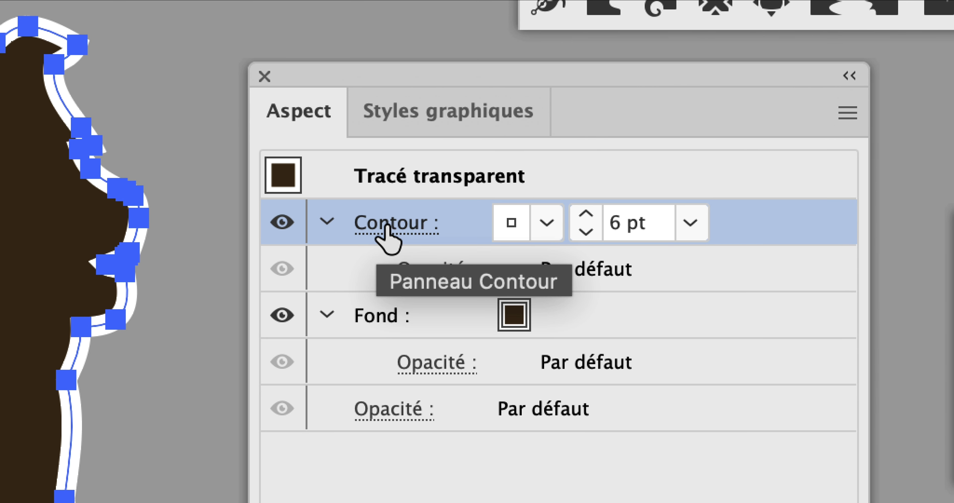
Step: Align the dog's white stroke to the outside of the path and shift the Appearance panel slightly
click(387, 226)
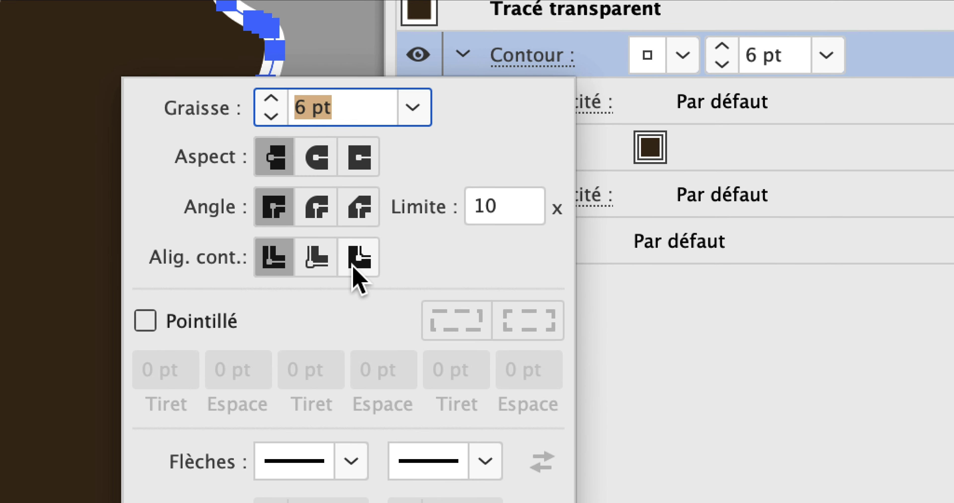
click(348, 352)
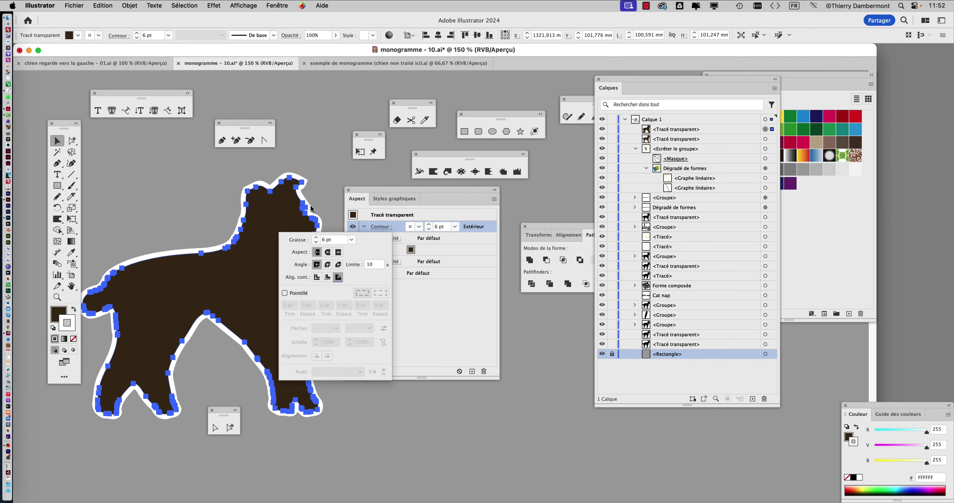
drag(404, 191, 406, 191)
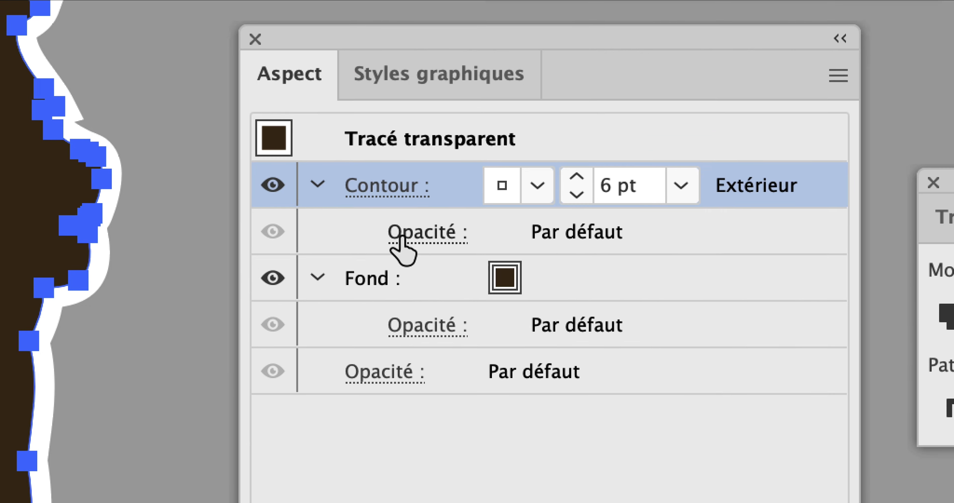
Step: Change the corners of the dog's white stroke to a round join
click(388, 187)
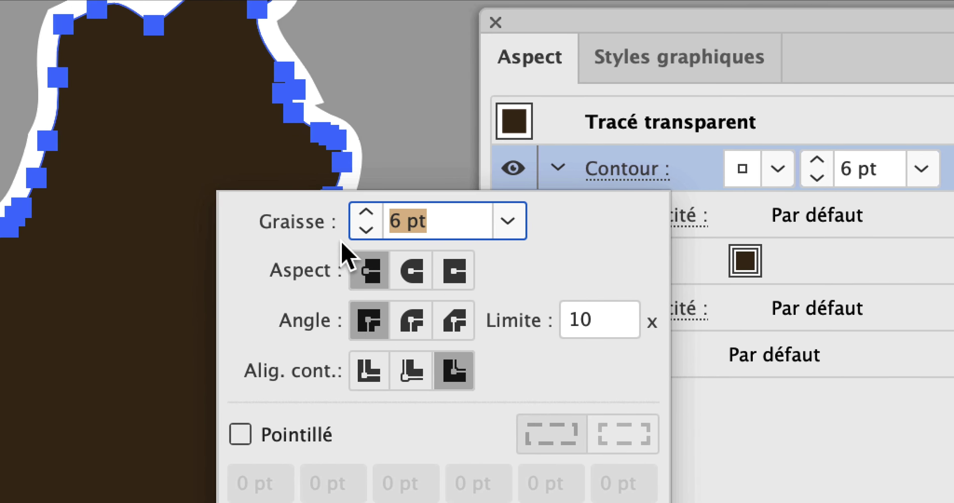
click(412, 321)
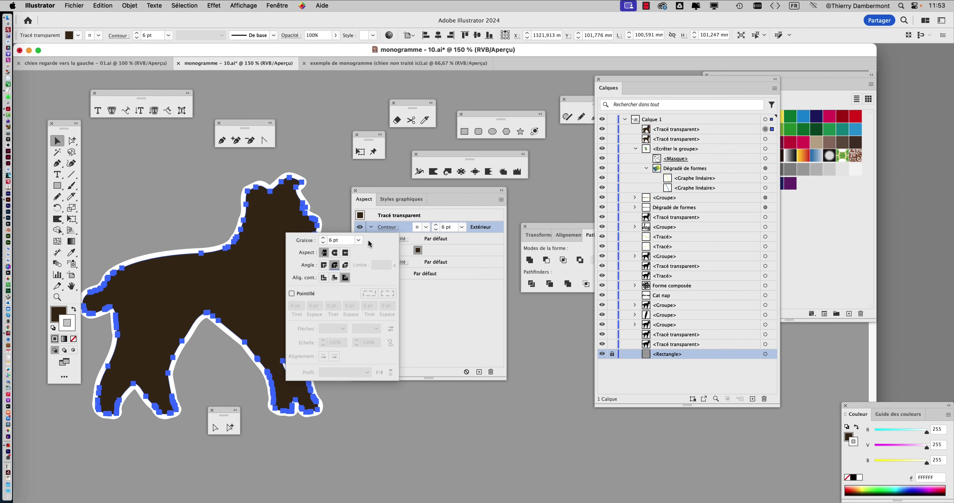
click(417, 315)
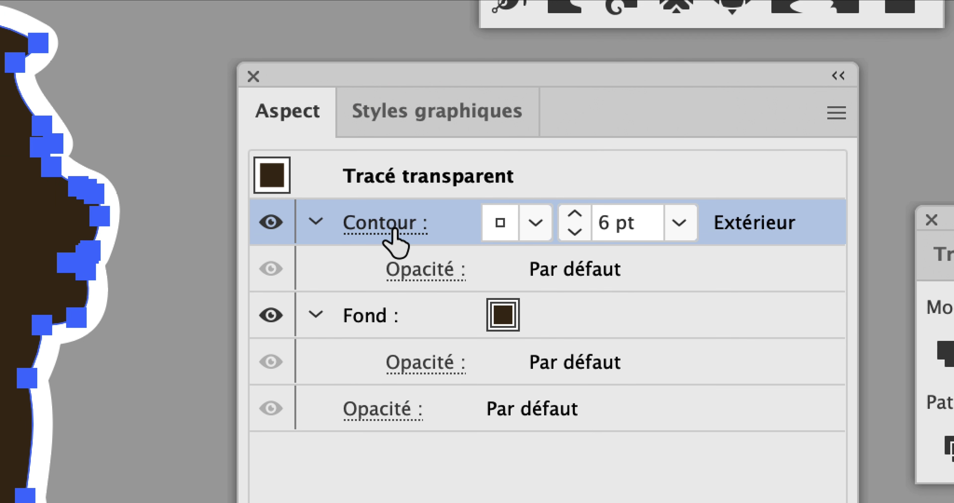
Step: Switch the stroke's corners back to the mitre join and examine the contour around the dog's muzzle
click(393, 231)
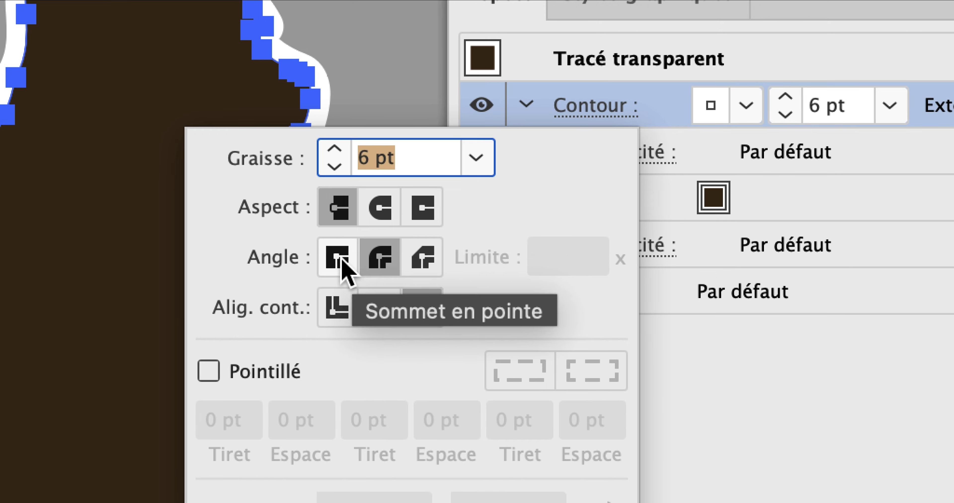
click(123, 367)
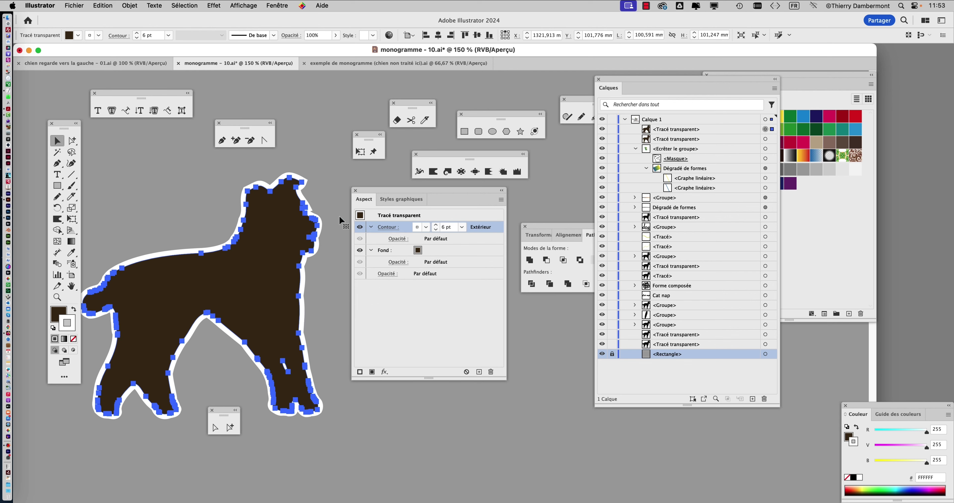
scroll(330, 233, up, 5)
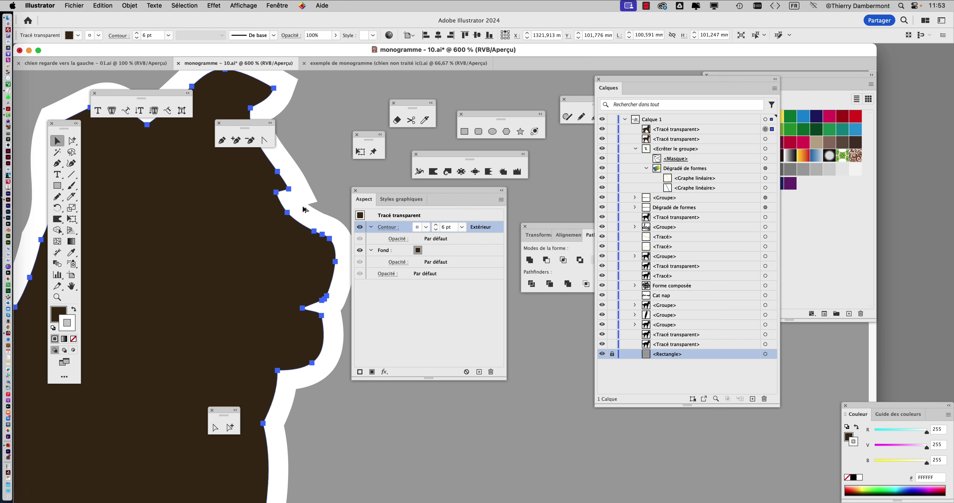
scroll(278, 191, up, 1)
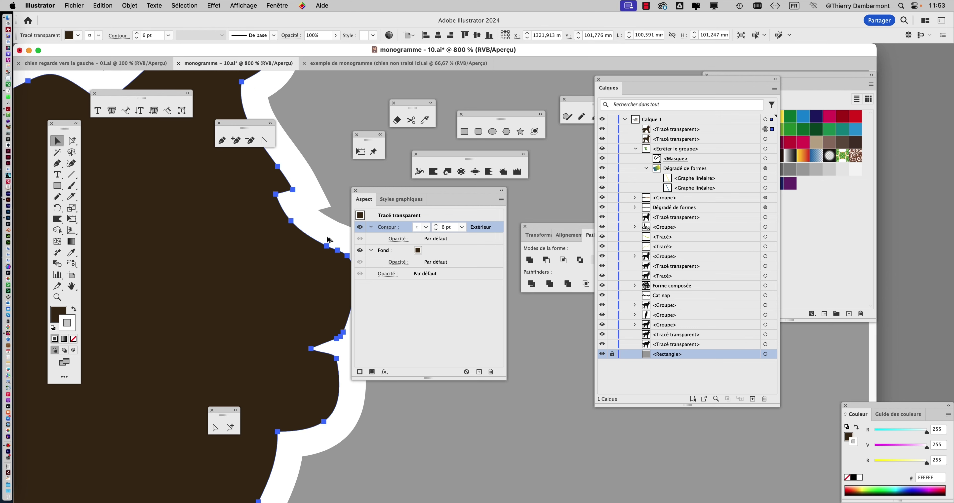
Step: Apply the round join to the stroke's corners again and move the Appearance panel clear of the muzzle
click(391, 232)
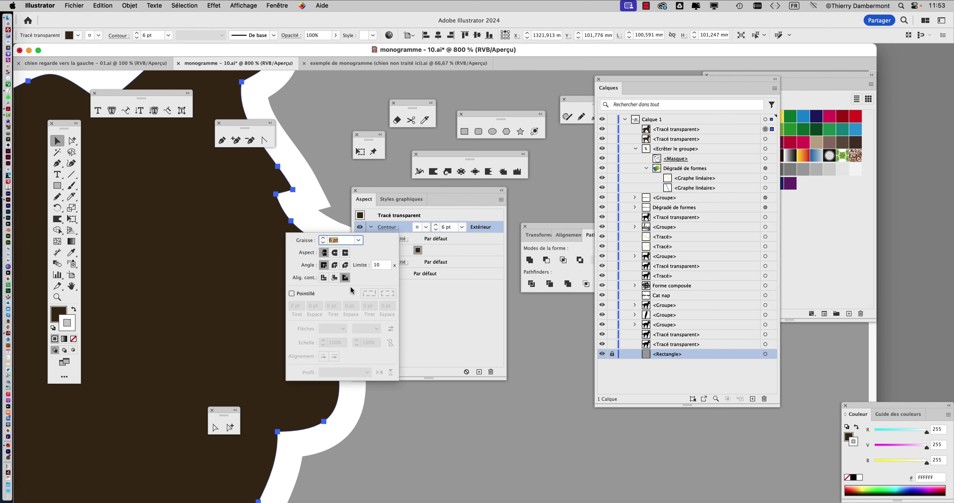
click(335, 266)
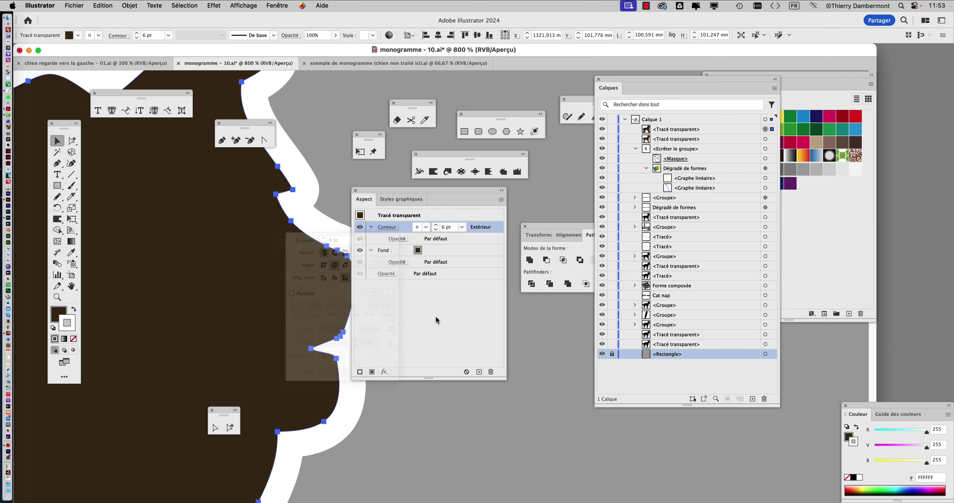
drag(383, 192, 452, 201)
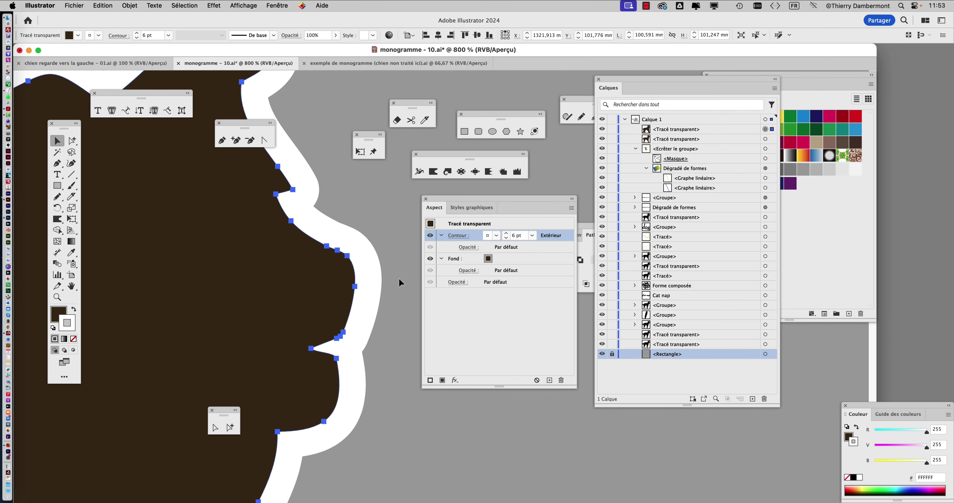
Step: Deselect the stroke entry in the Appearance panel and reopen its stroke options to review the corner setting
click(486, 309)
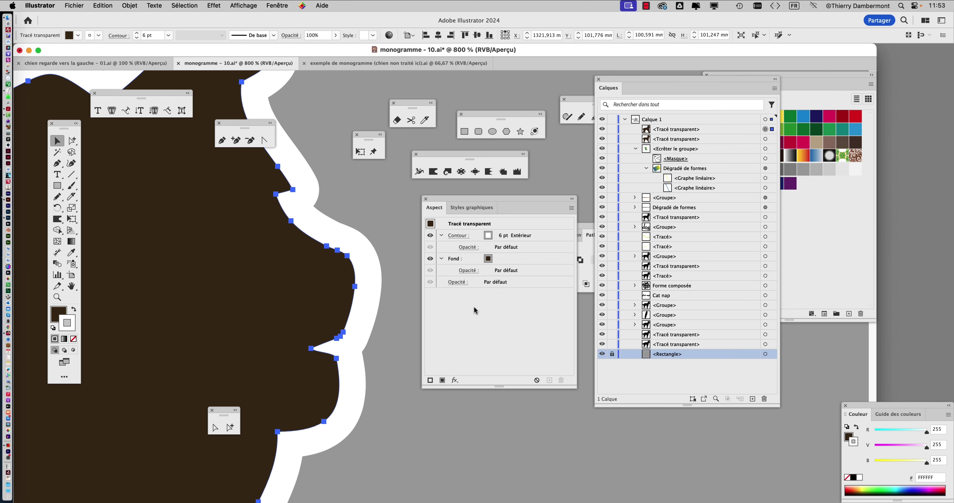
scroll(394, 285, down, 2)
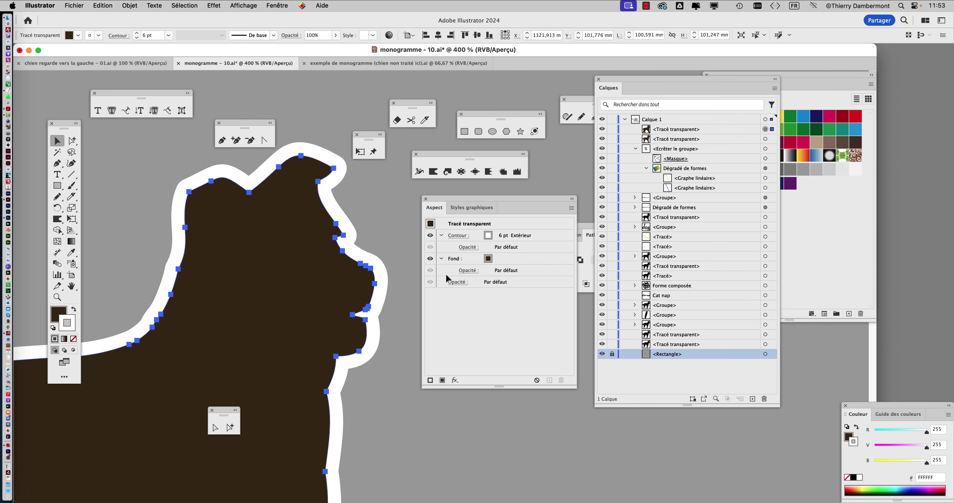
click(459, 237)
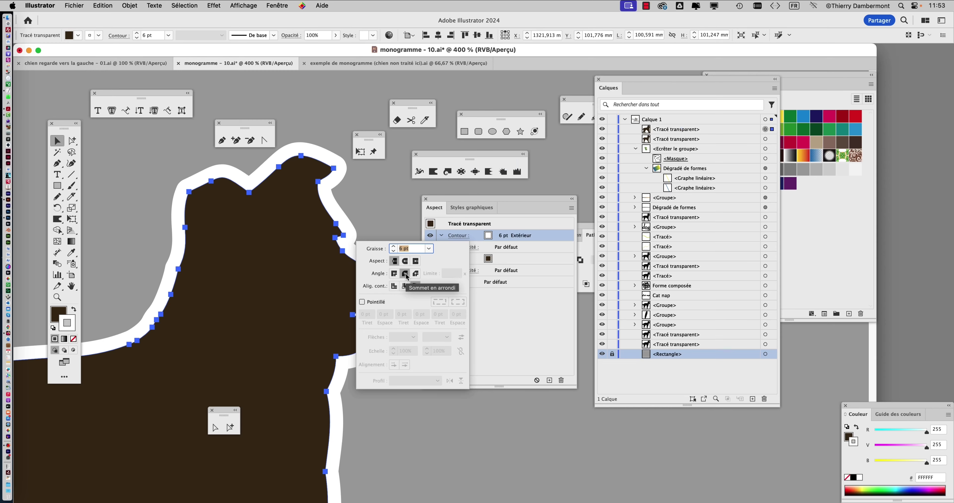
Step: Close the stroke options and deselect the dog to view its whole white contour
click(761, 426)
scroll(328, 301, down, 5)
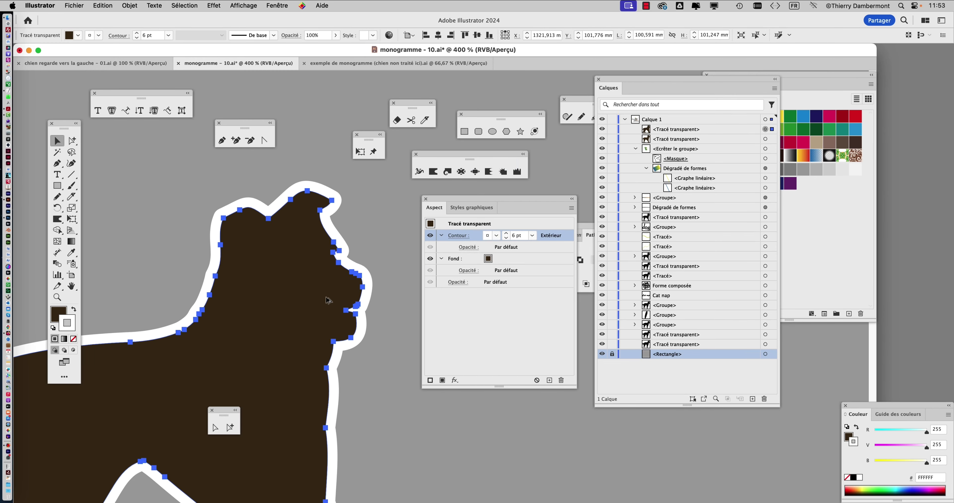
click(385, 338)
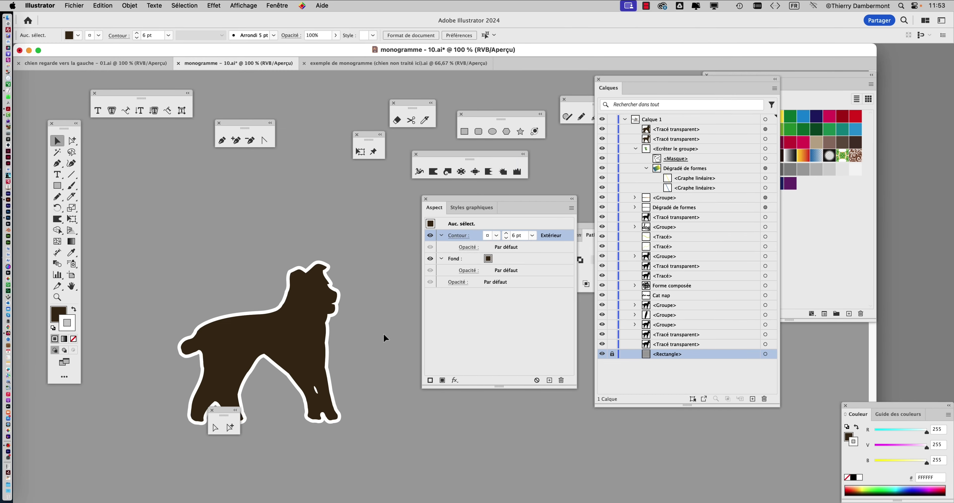
Step: Save the document as "monogramme - 11.ai" in Illustrator 2020 format with the default options
click(79, 4)
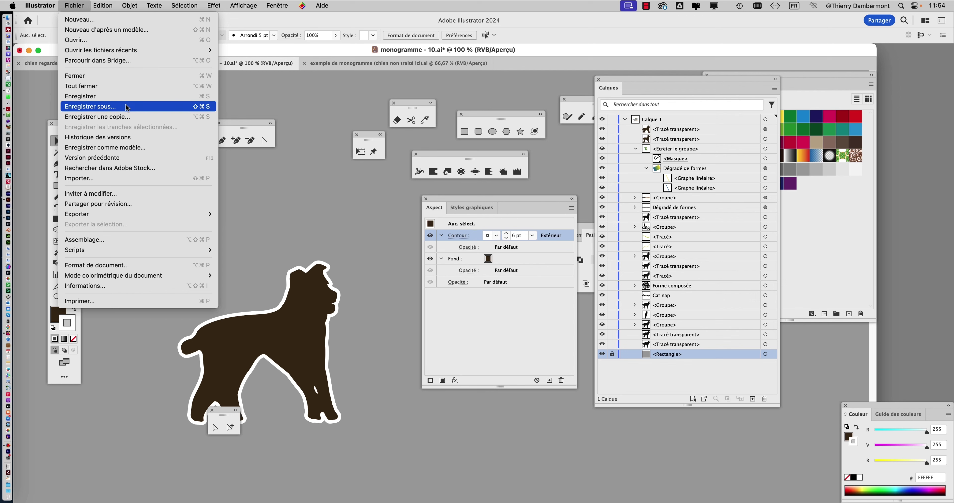
click(140, 111)
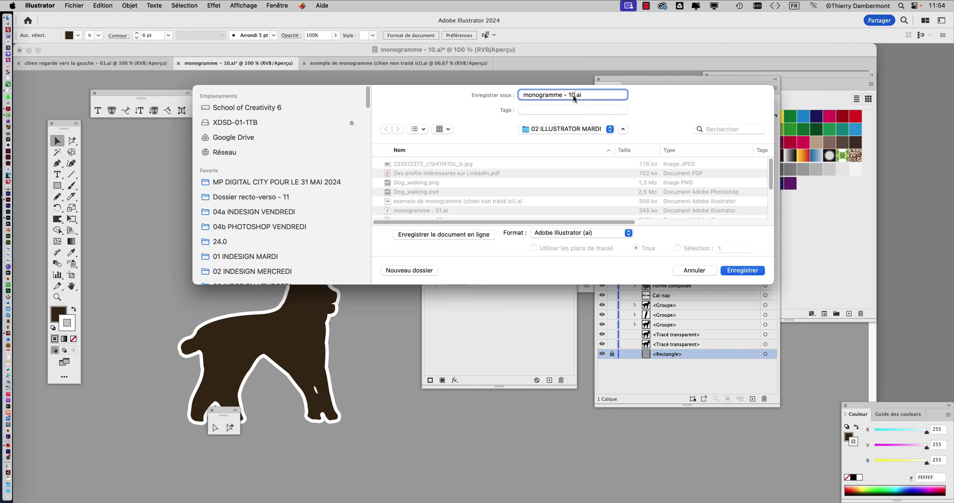
key(Return)
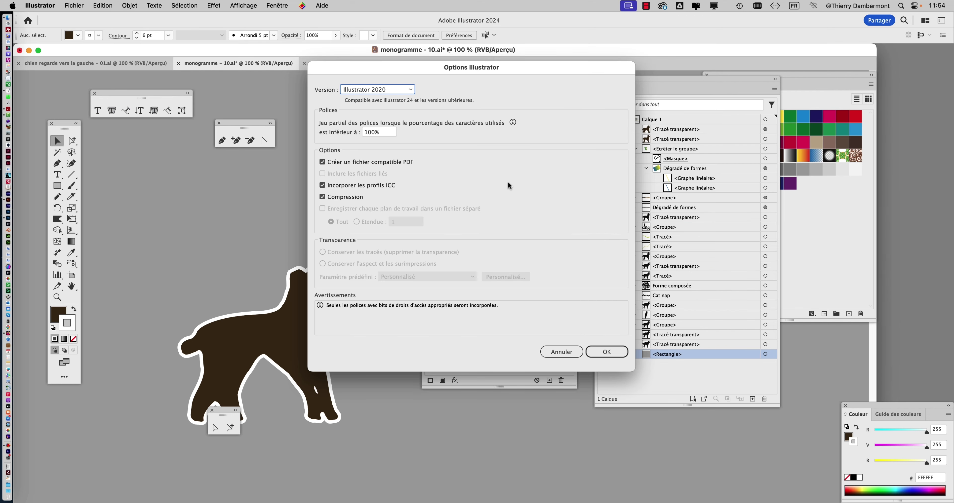
click(606, 351)
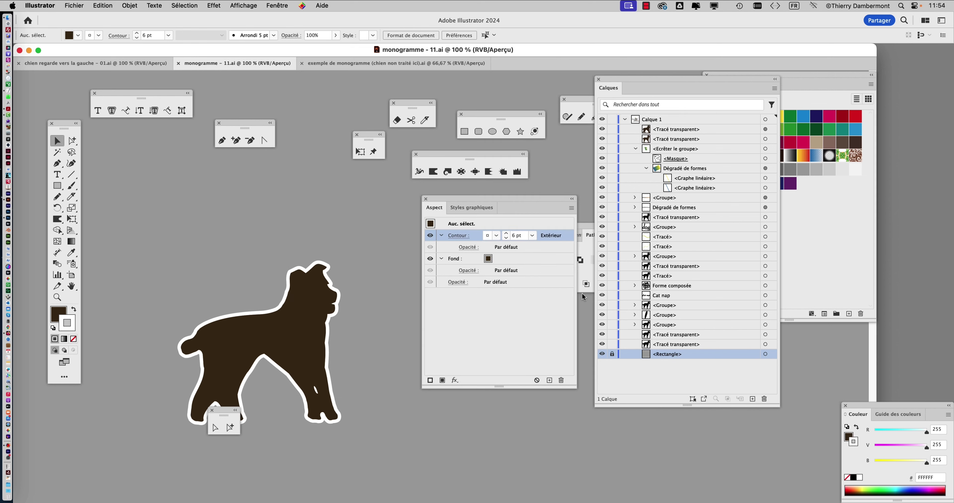
Step: Move the outlined dog silhouette slightly up and to the left, and display the graphic styles beside it
click(333, 288)
drag(313, 300, 268, 246)
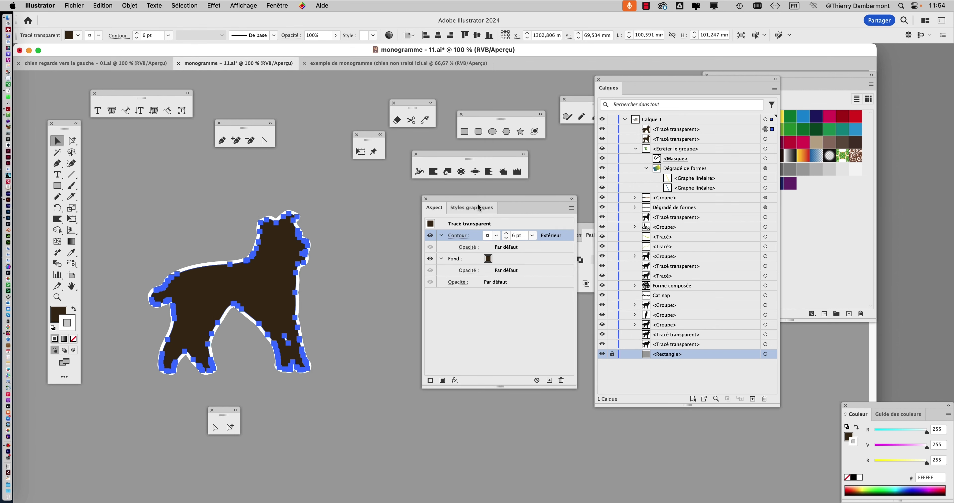
drag(473, 199, 389, 207)
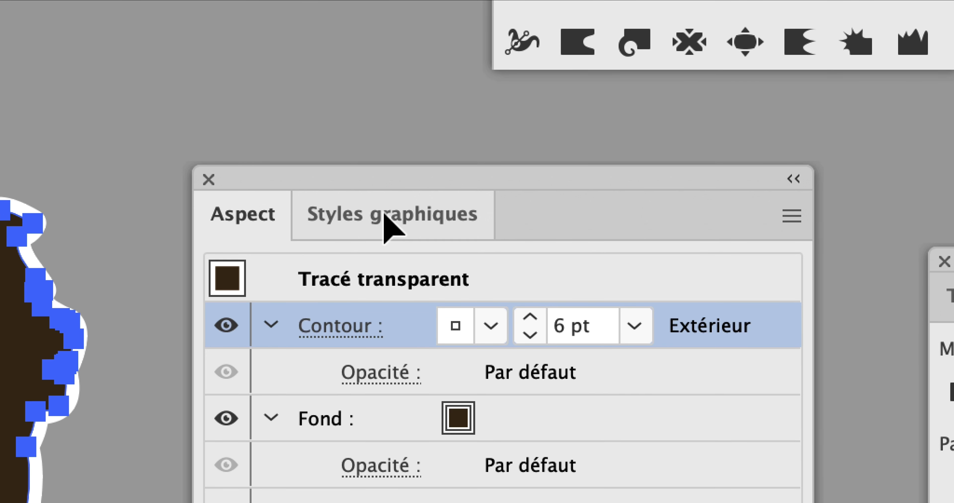
click(386, 219)
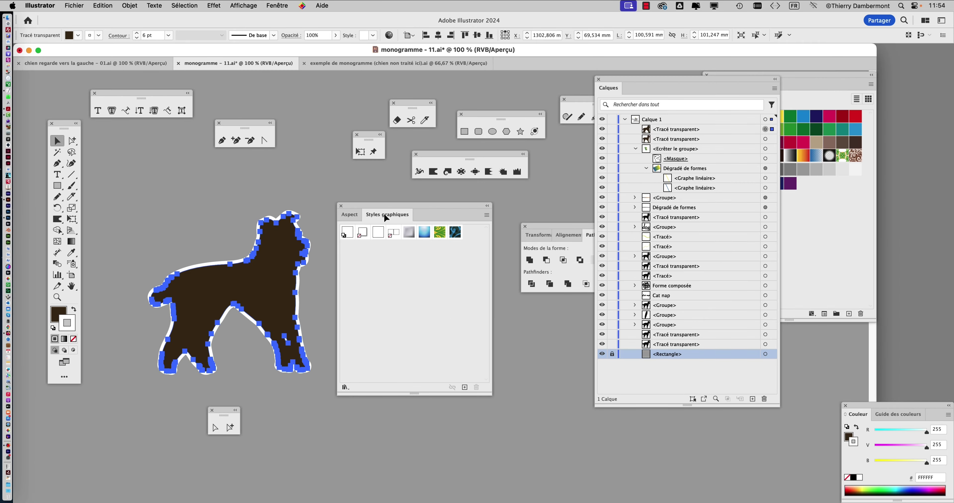
Step: Hide the graphic styles and display them again
click(286, 4)
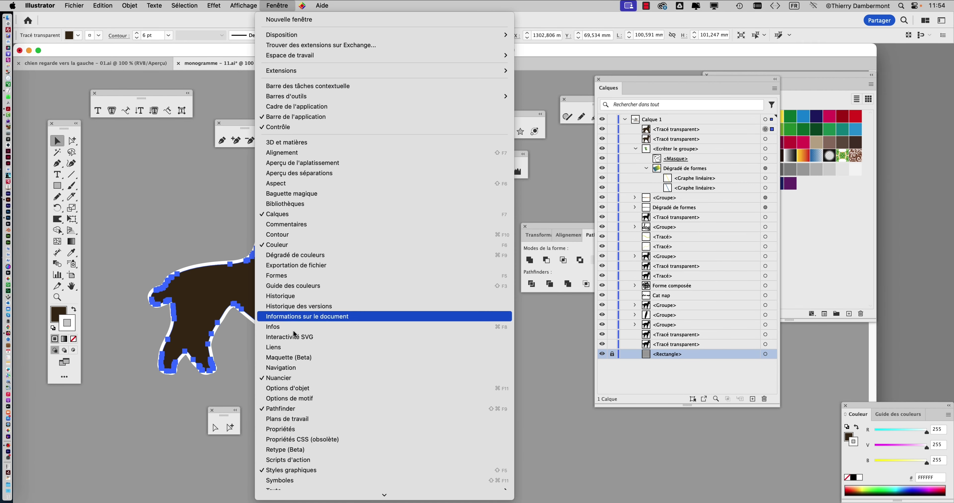
scroll(277, 461, down, 1)
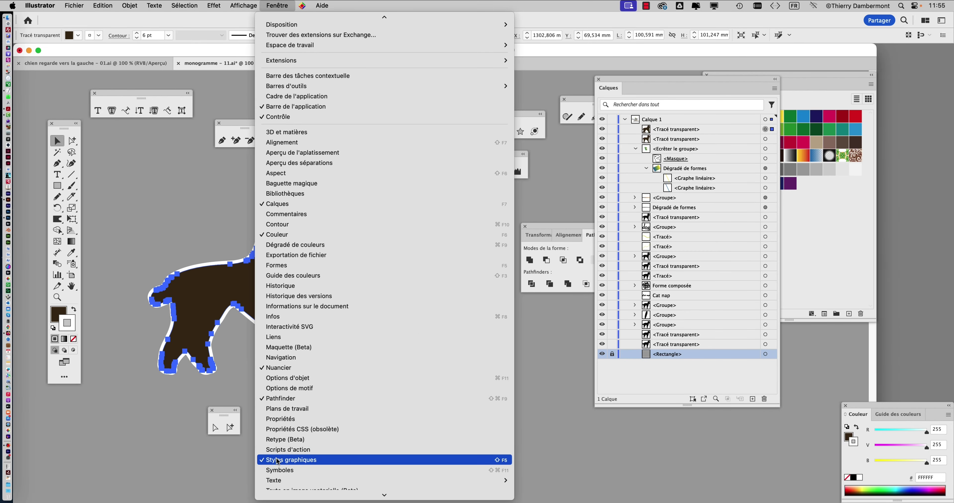
click(278, 460)
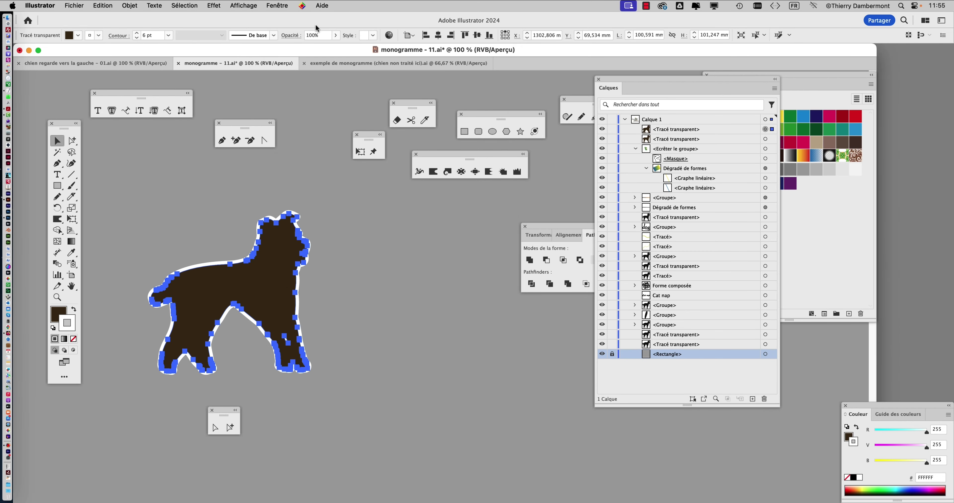
click(293, 4)
scroll(302, 326, down, 5)
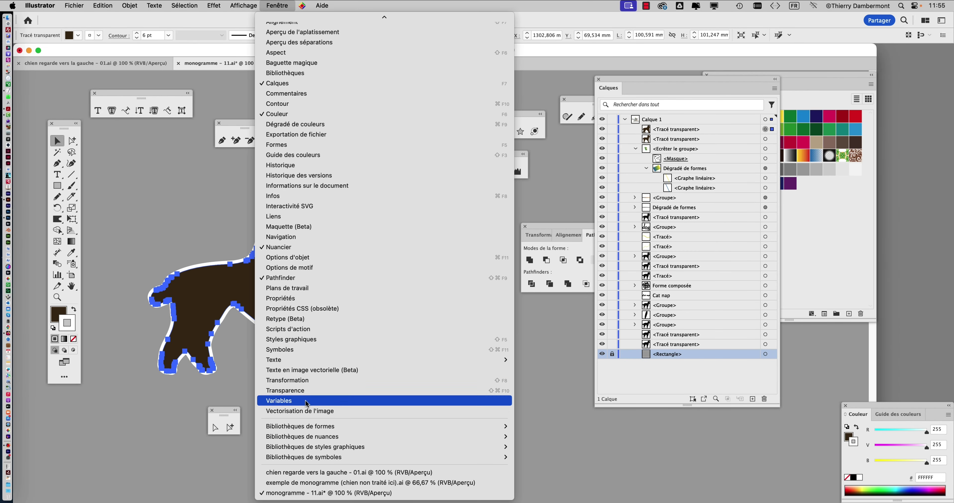
click(303, 339)
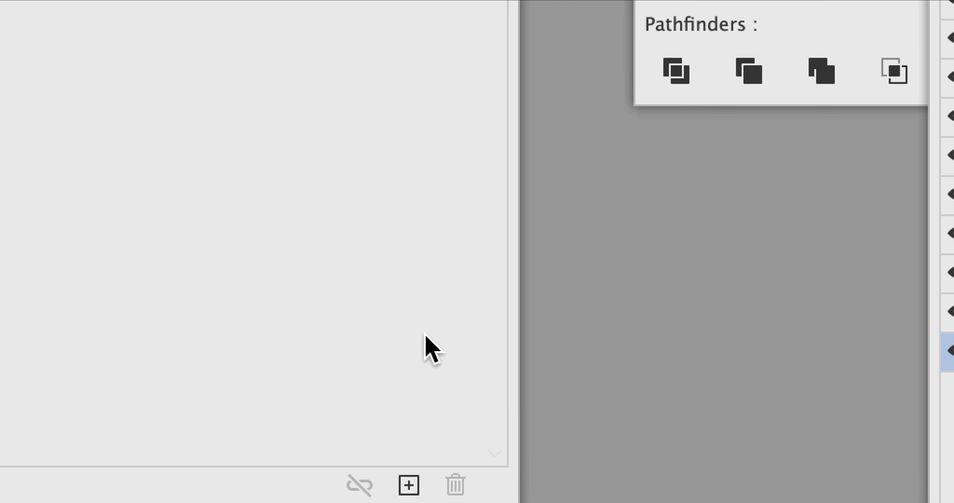
Step: Store the selected dog's appearance as a new graphic style and move the styles farther away from the silhouette
click(424, 367)
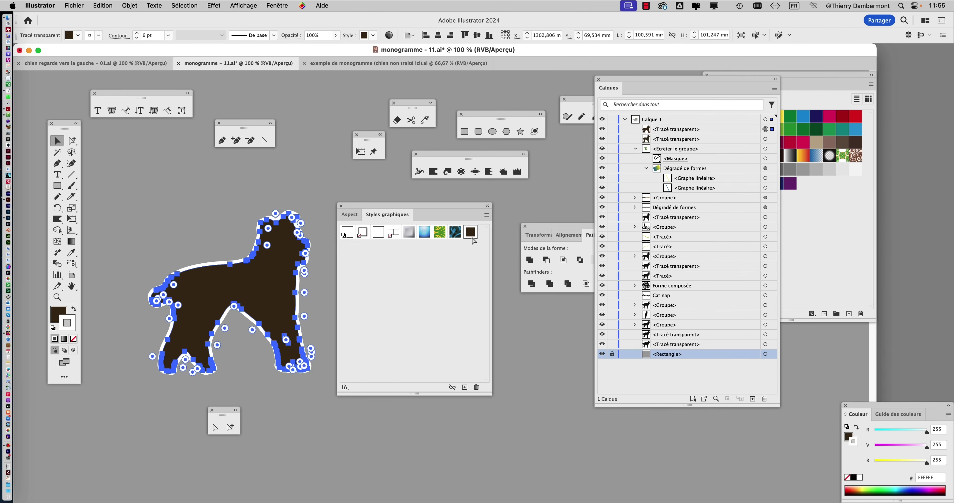
drag(434, 207, 532, 197)
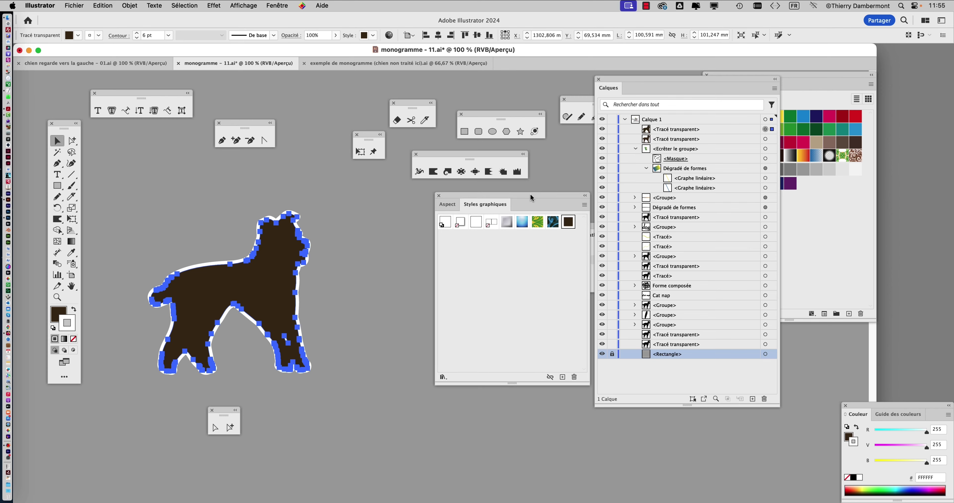
Step: Delete only the path segment between the dog's belly and the top of its front leg using direct selection
scroll(367, 264, down, 2)
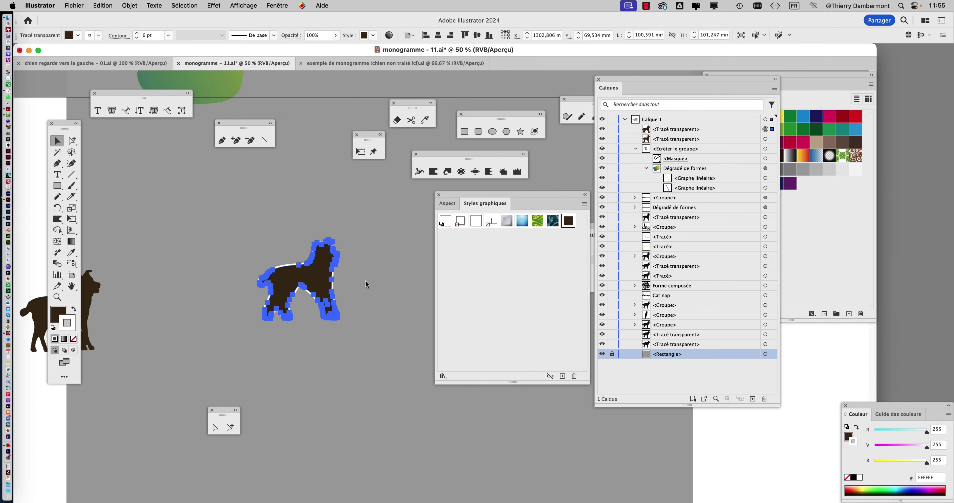
scroll(296, 288, up, 5)
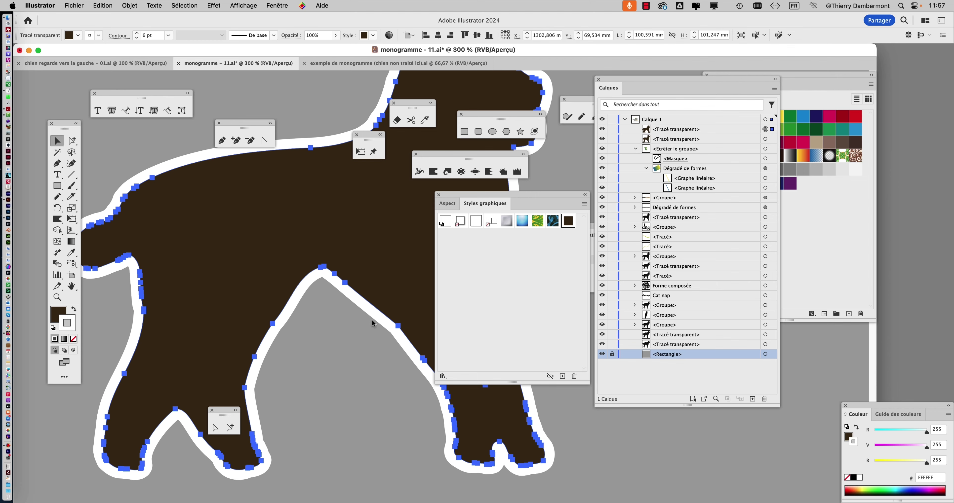
scroll(371, 320, up, 2)
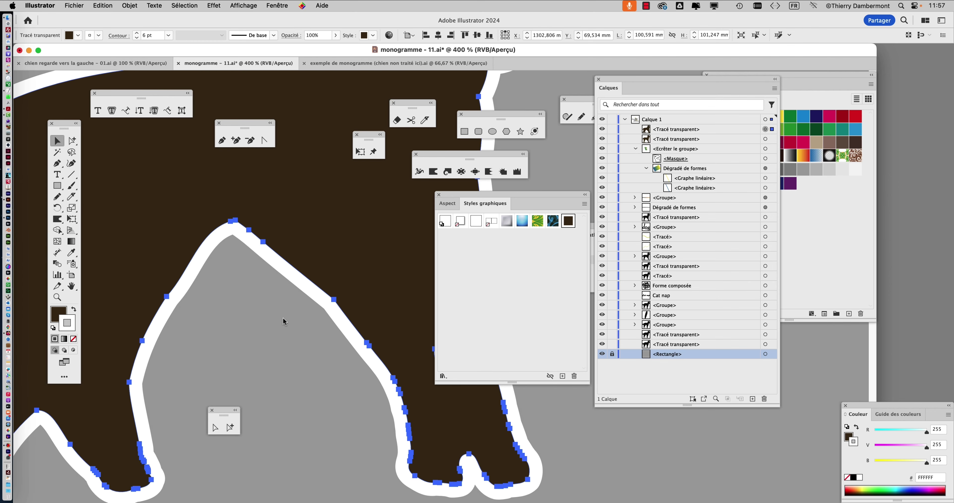
drag(67, 125, 177, 188)
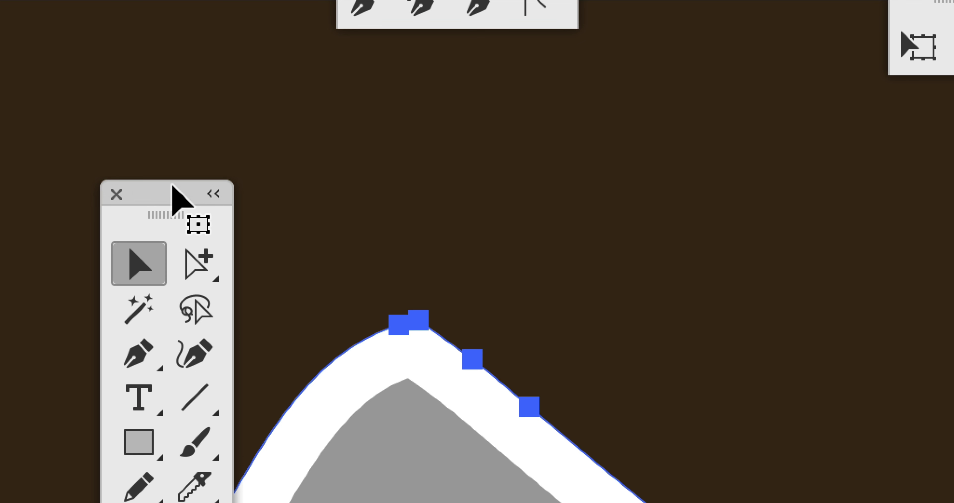
click(219, 263)
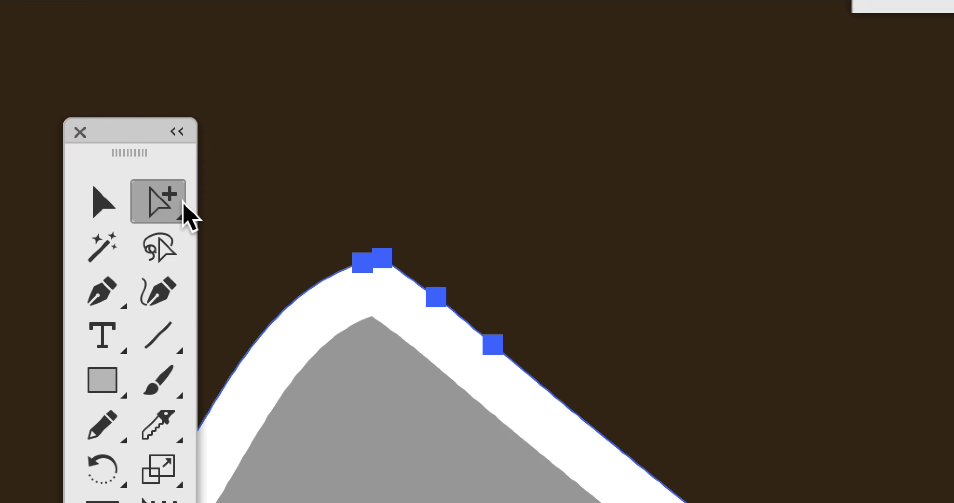
click(226, 210)
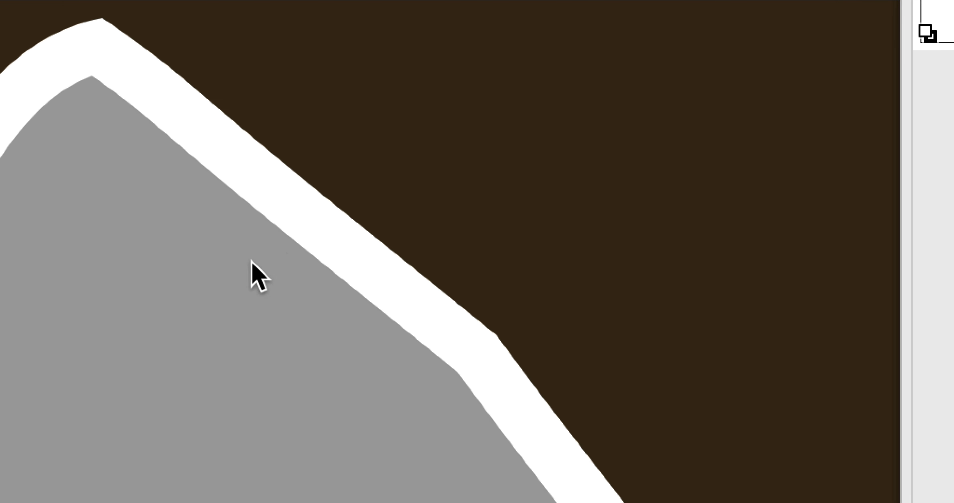
click(320, 193)
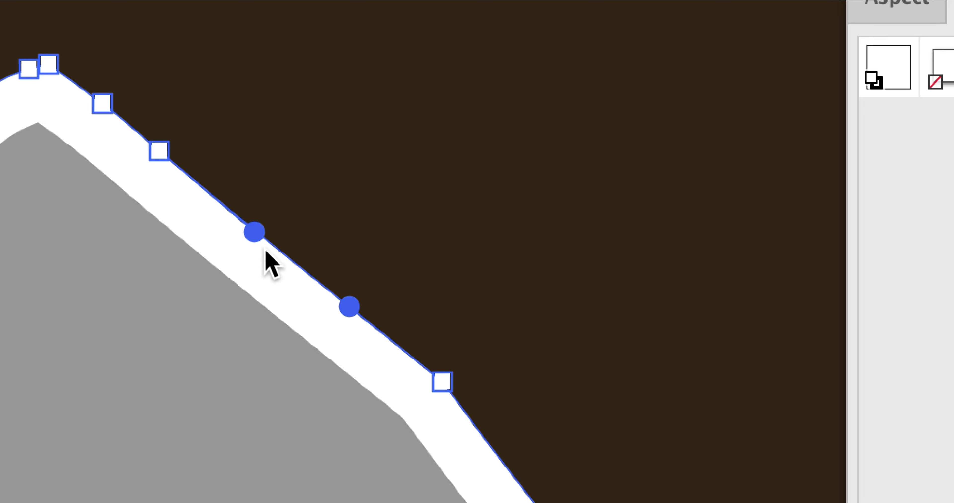
key(Delete)
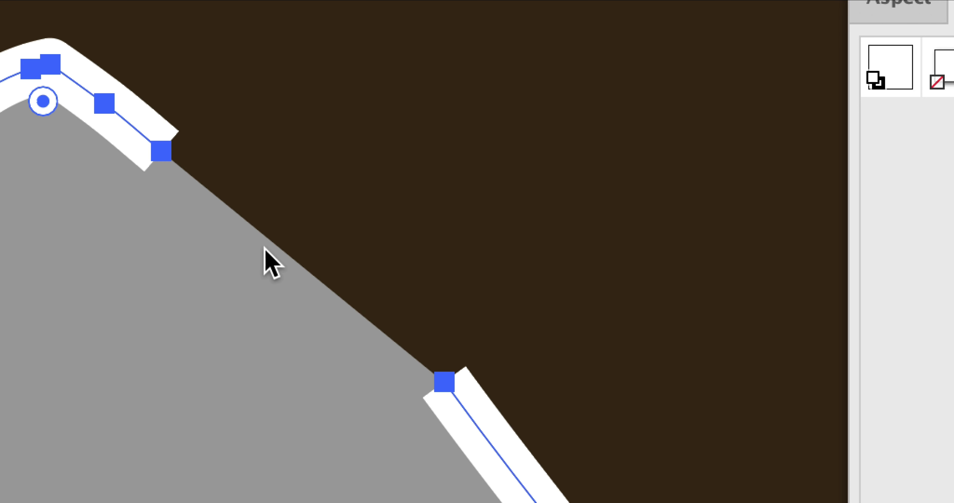
Step: Deselect the path, examine the gap under the belly in outline view, and return to preview
click(233, 261)
scroll(234, 261, down, 2)
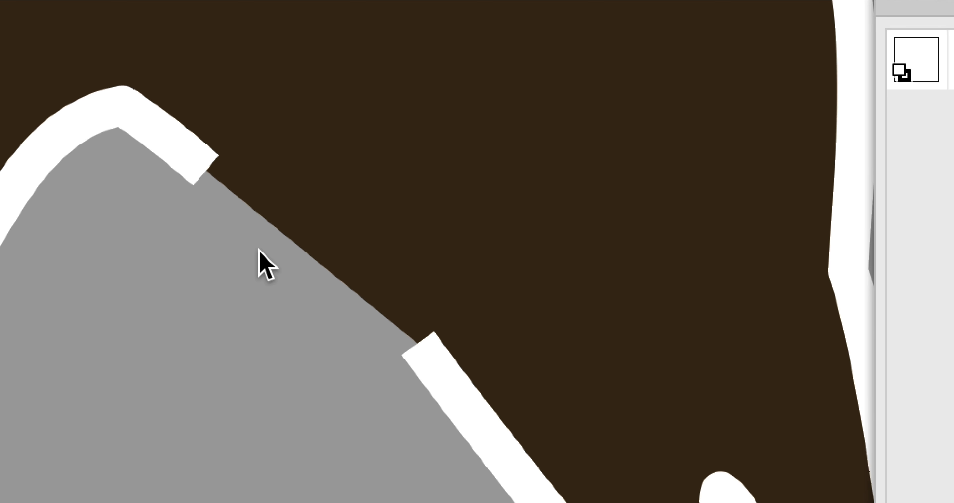
scroll(258, 249, down, 3)
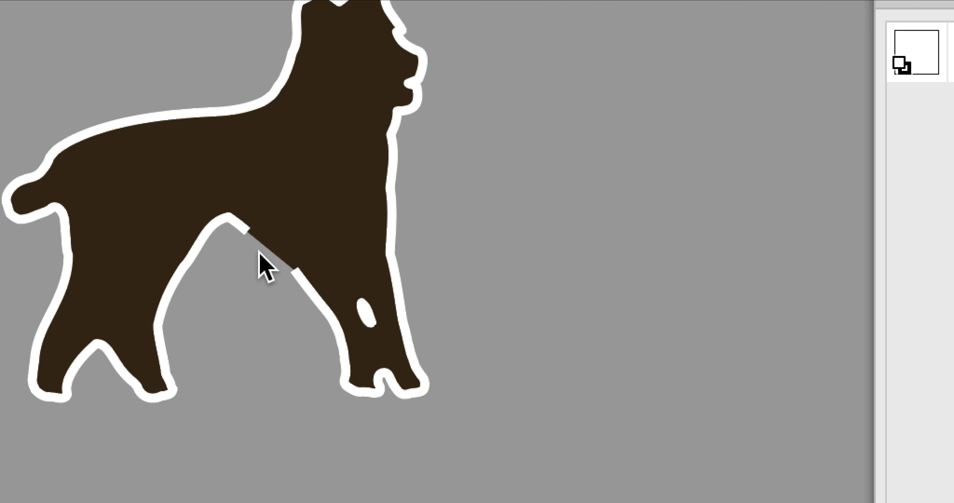
key(ctrl+y)
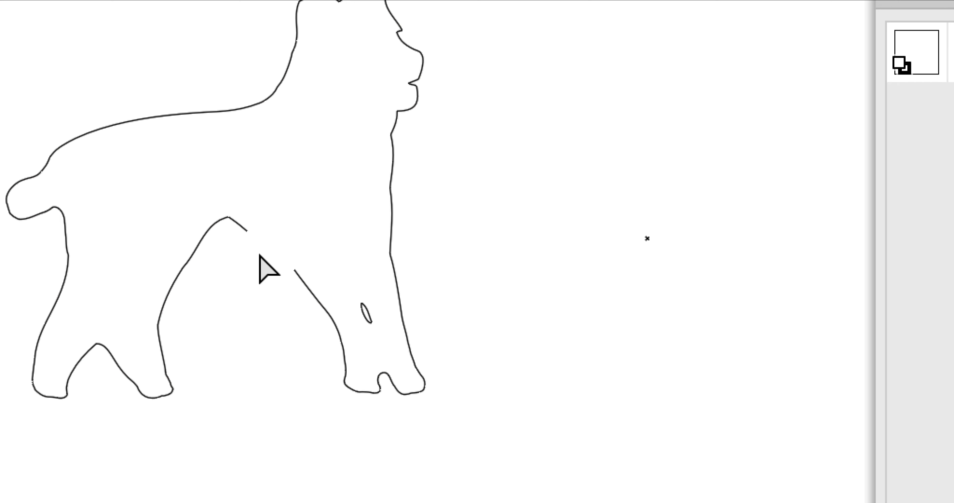
key(space)
mouse_move(269, 273)
mouse_down()
mouse_move(262, 280)
mouse_move(272, 289)
mouse_up()
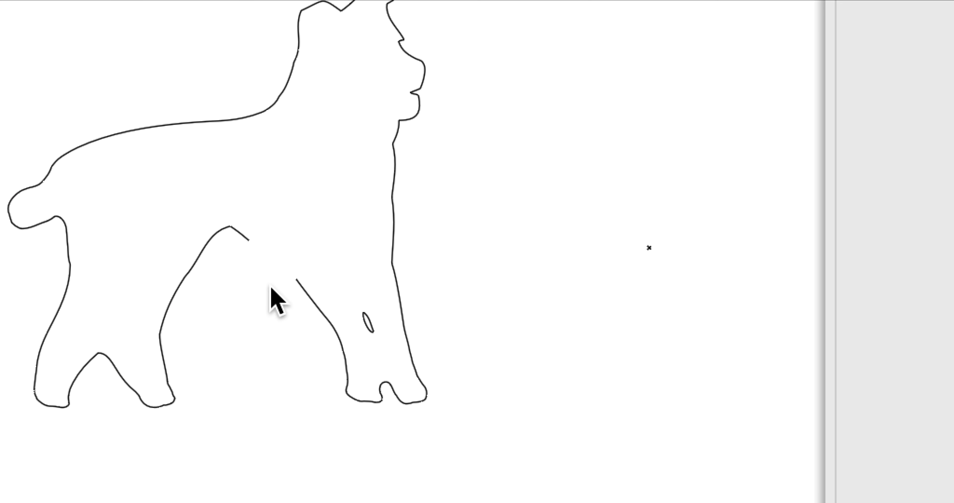
key(ctrl+KP_5)
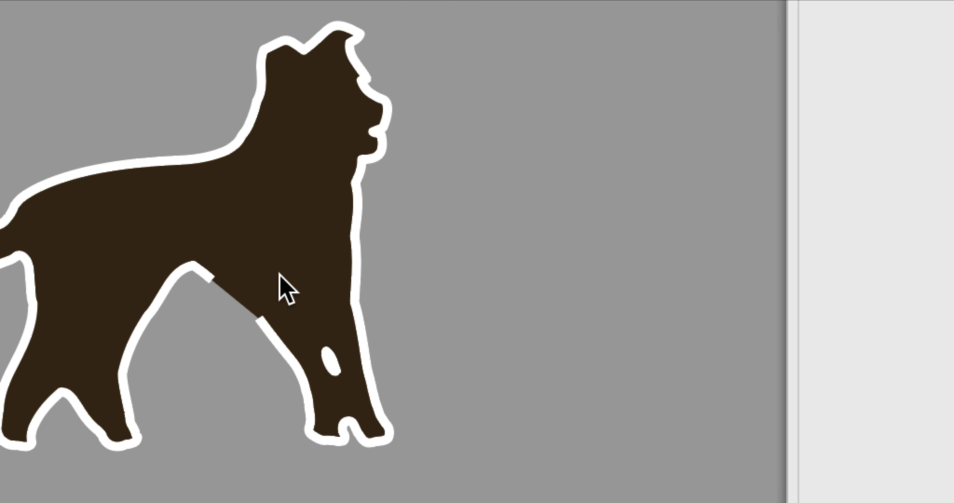
scroll(271, 277, up, 2)
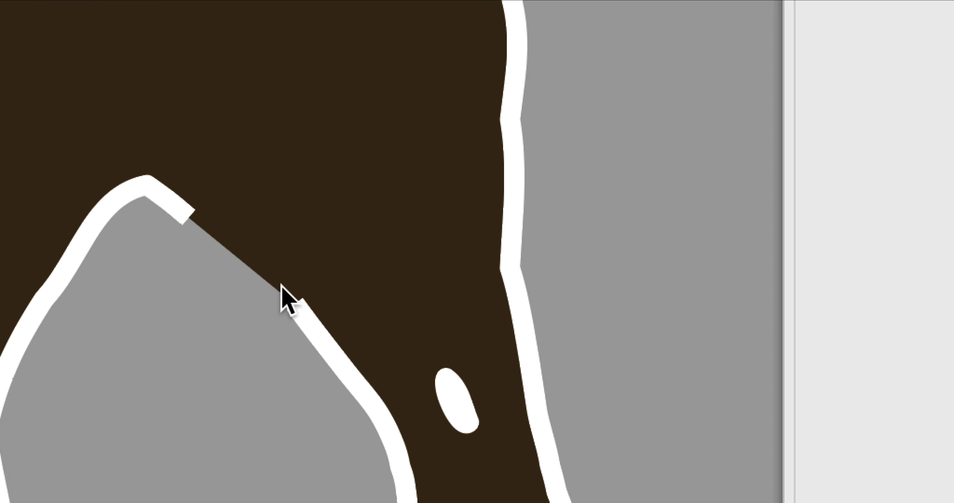
click(285, 293)
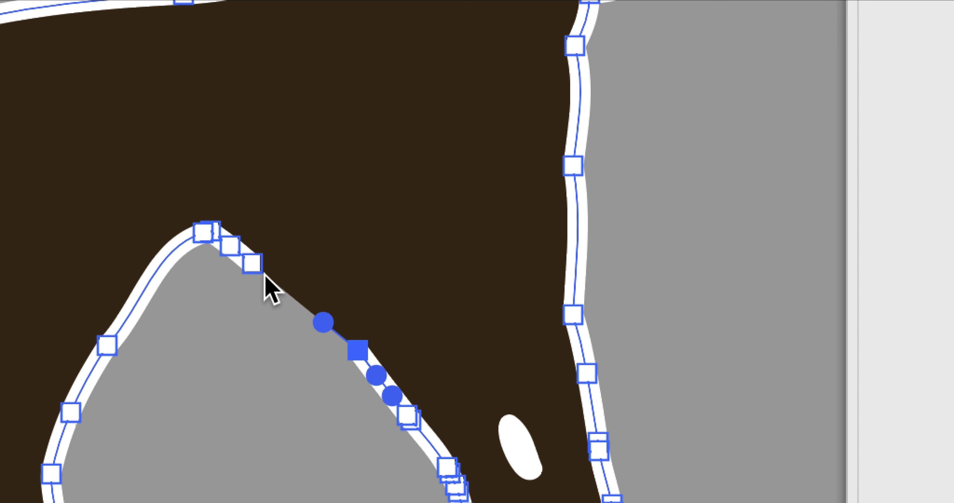
click(187, 203)
click(231, 340)
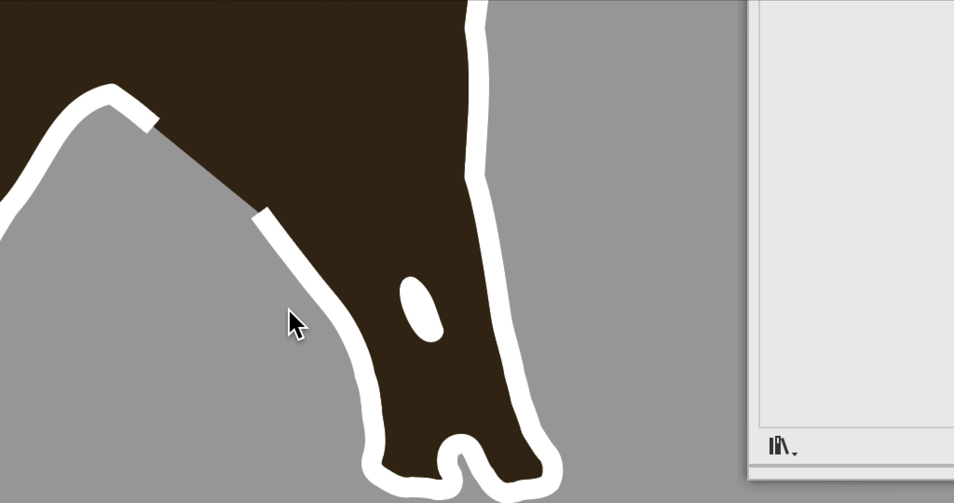
Step: Select the two open end points on either side of the belly gap and join them to close the path
drag(289, 308, 128, 86)
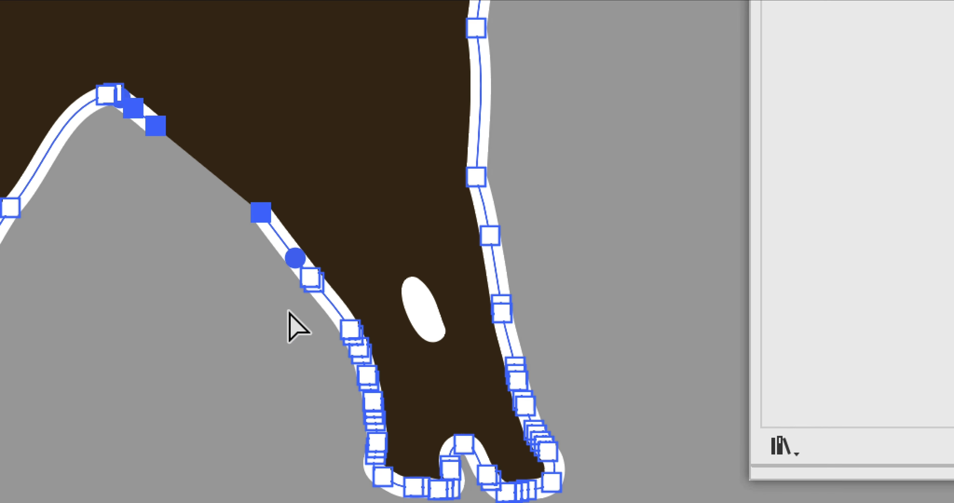
key(Delete)
drag(290, 308, 140, 84)
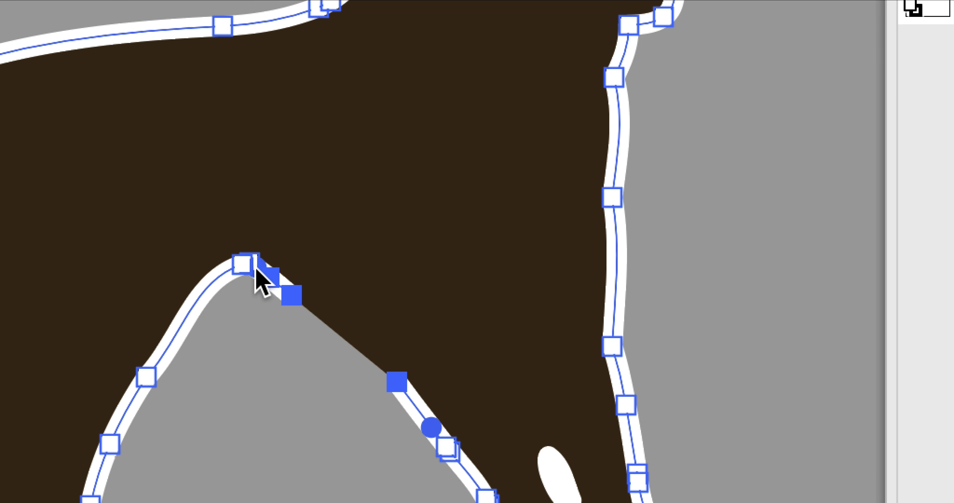
key(super+j)
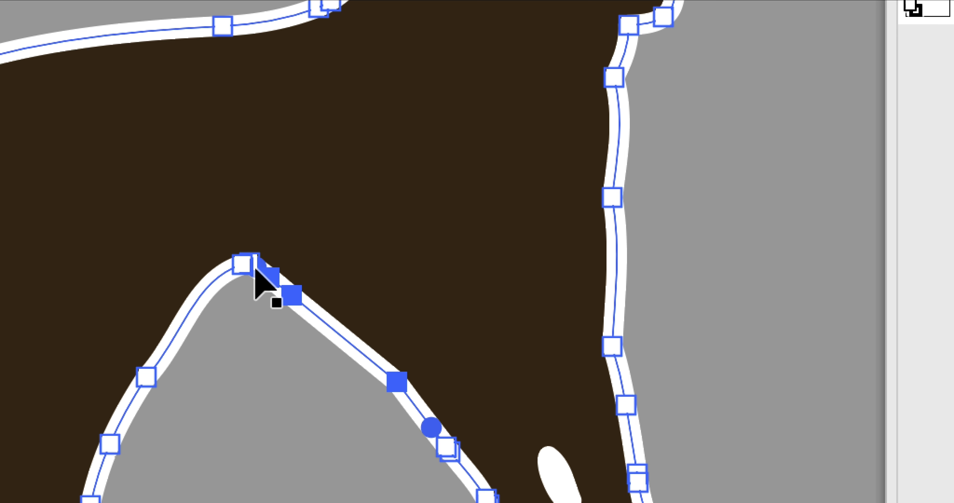
Step: Select all the dog outline's anchor points, join the path to close the remaining gap under the belly, and deselect it
key(super+a)
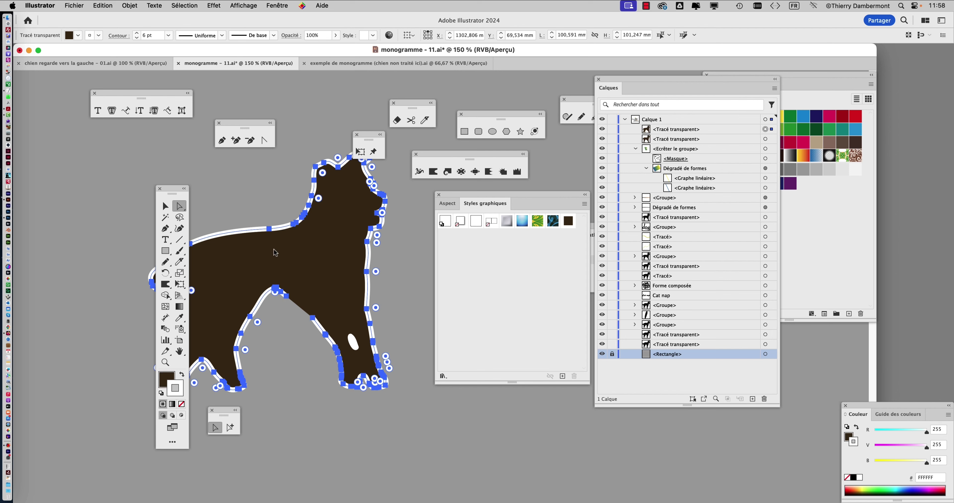
scroll(304, 323, up, 1)
drag(173, 194, 77, 153)
click(130, 5)
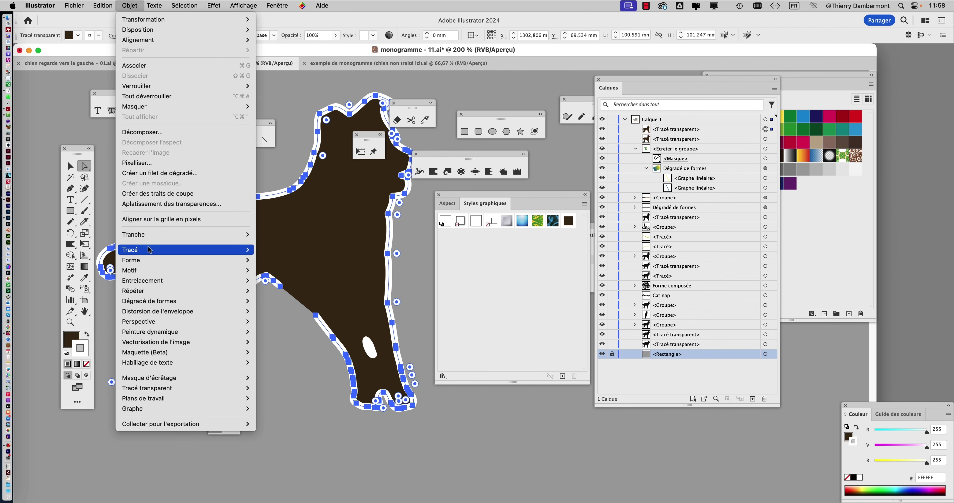
mouse_move(152, 251)
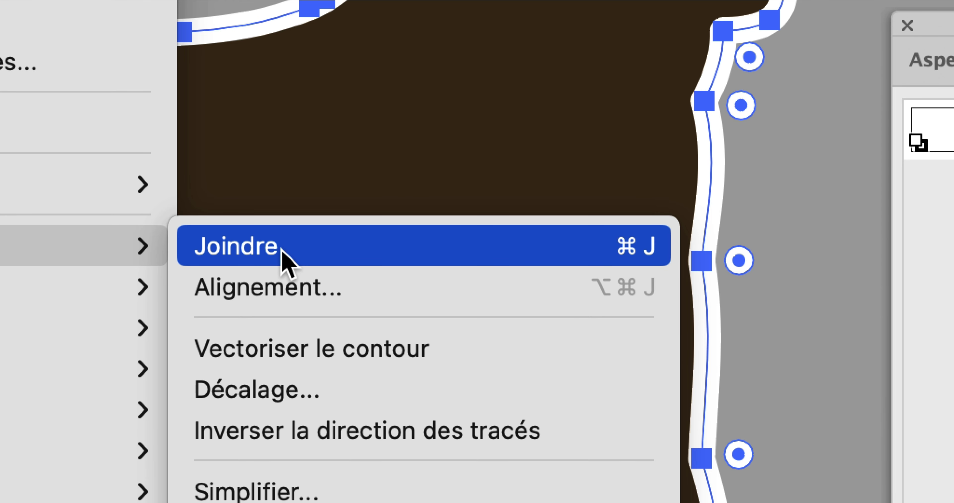
click(282, 250)
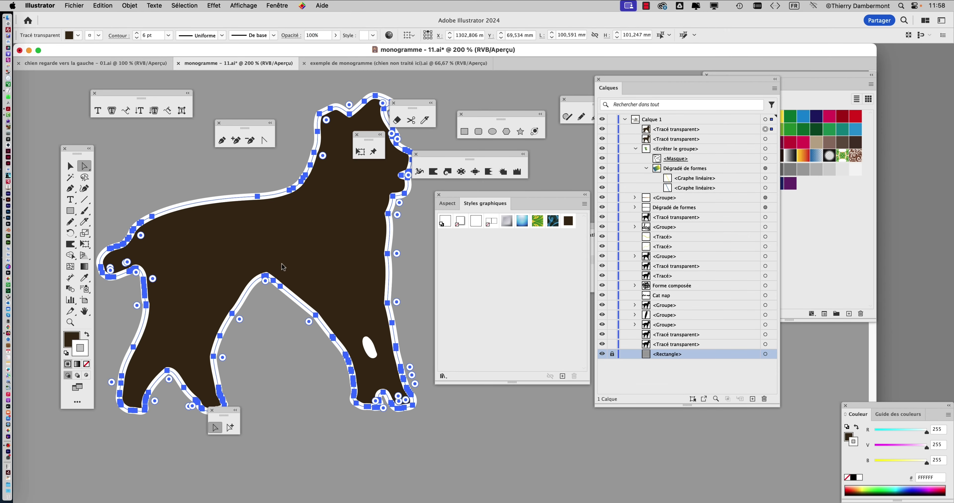
click(273, 360)
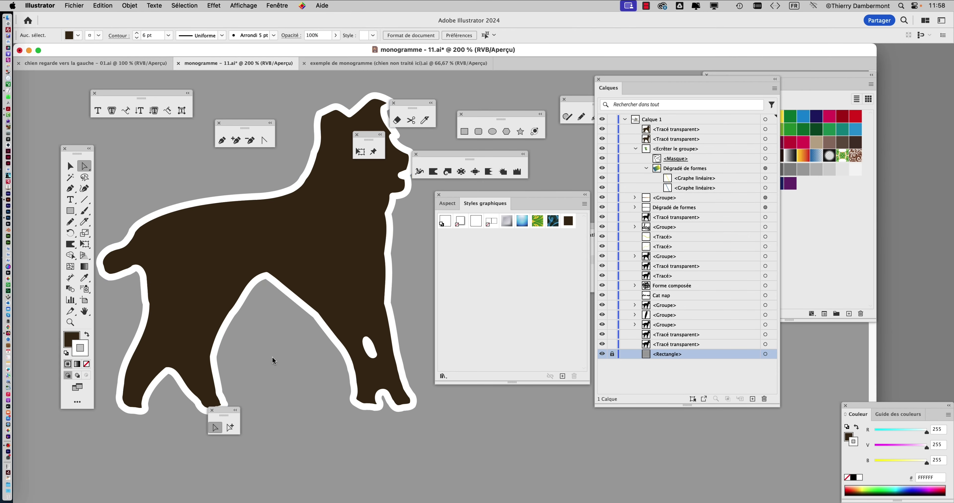
scroll(318, 347, down, 1)
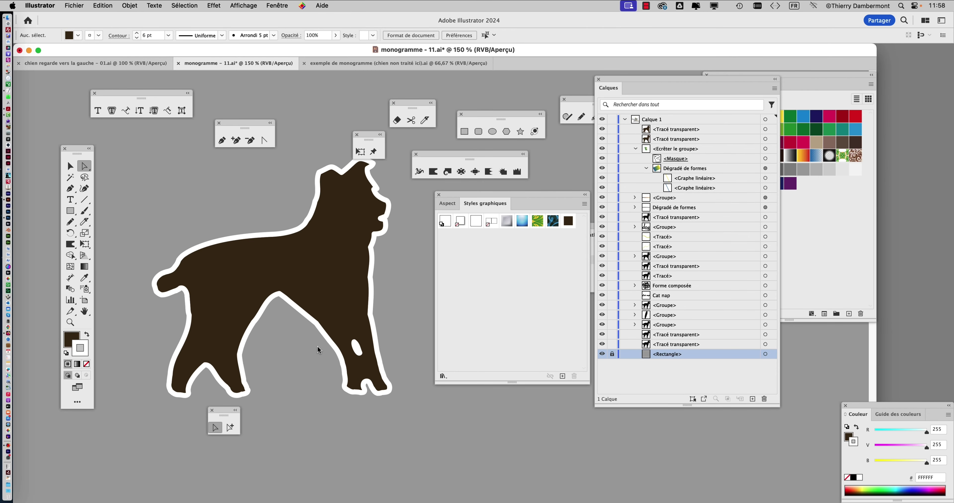
scroll(348, 277, down, 2)
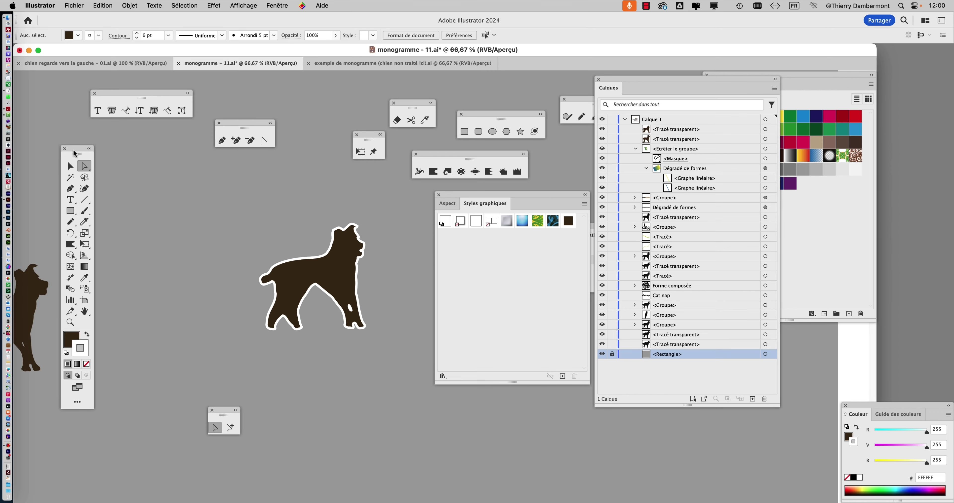
Step: Create a point text object containing the letter Q above the dog's back
drag(83, 152, 125, 155)
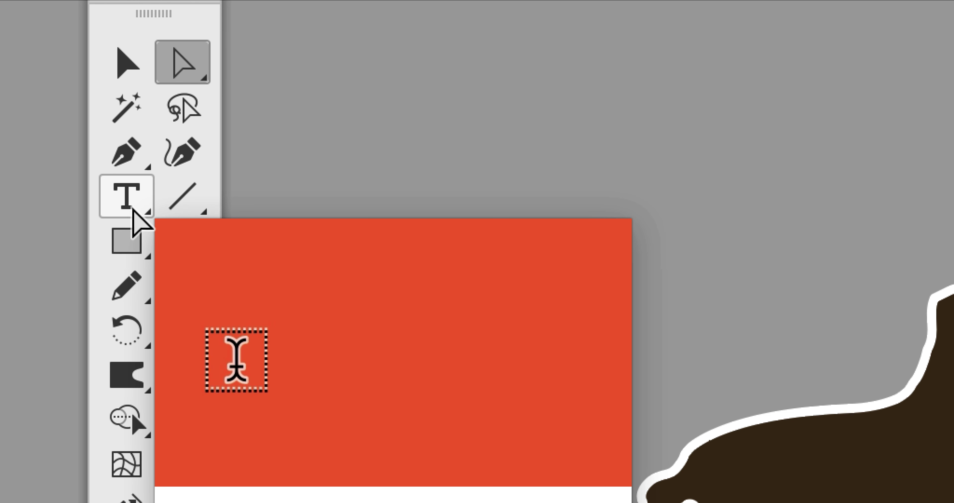
click(133, 210)
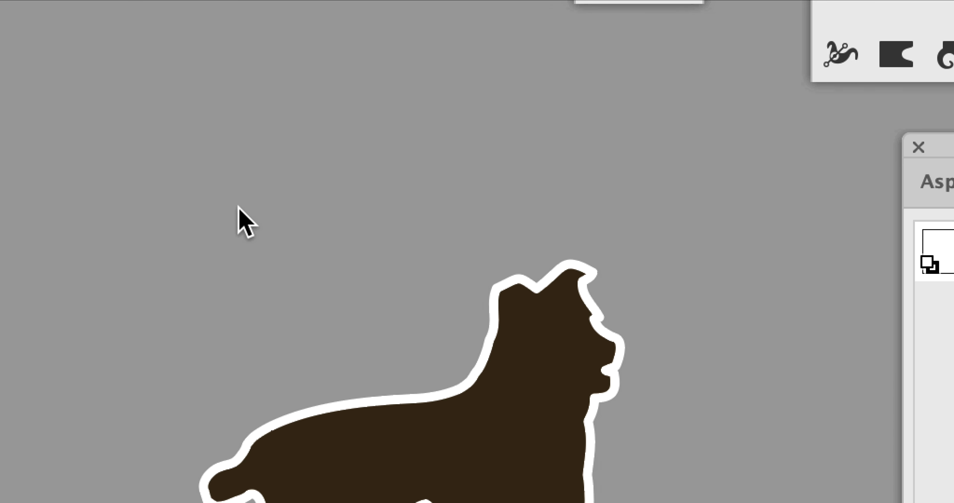
click(259, 207)
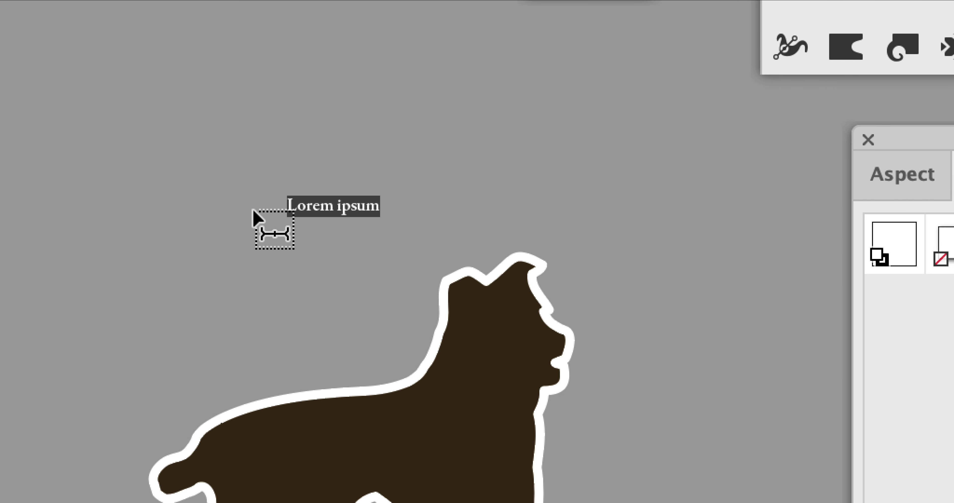
text(Q)
key(Escape)
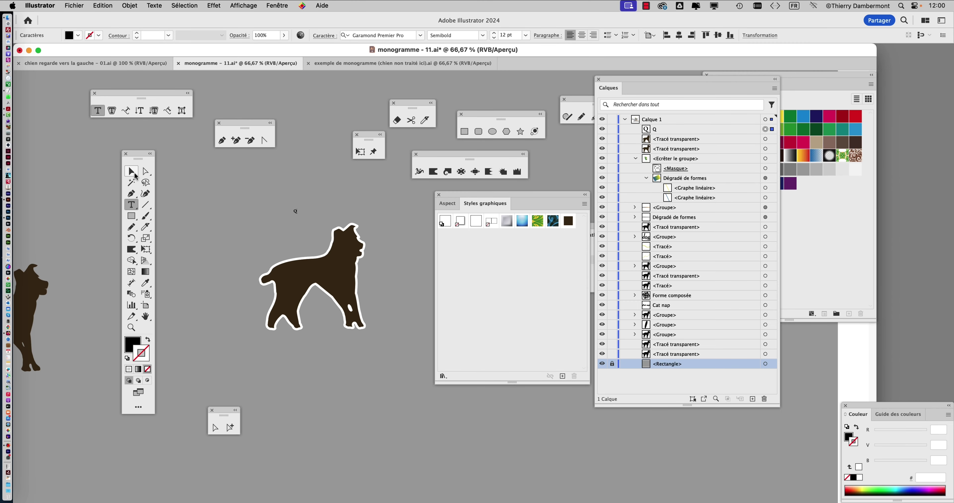
Step: Deselect the Q, add a separate point text object with the letter A beside it, and deselect that too
click(134, 174)
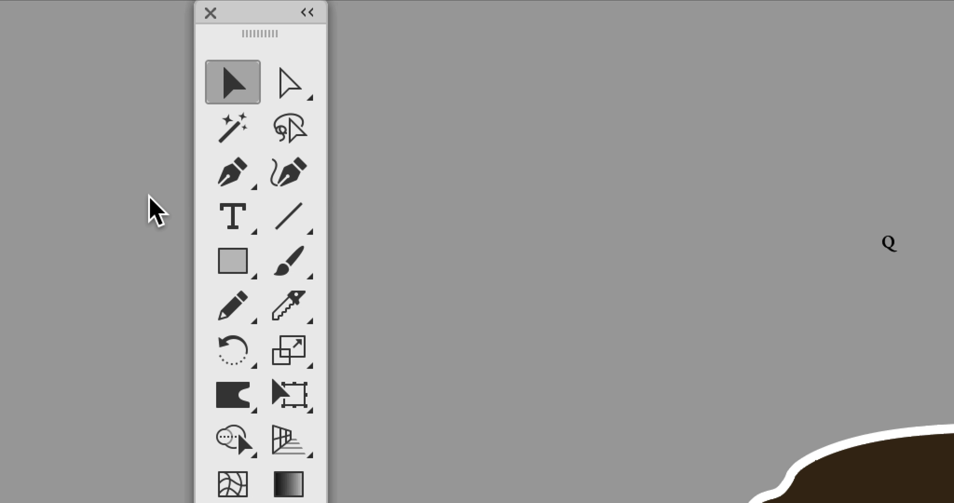
click(167, 200)
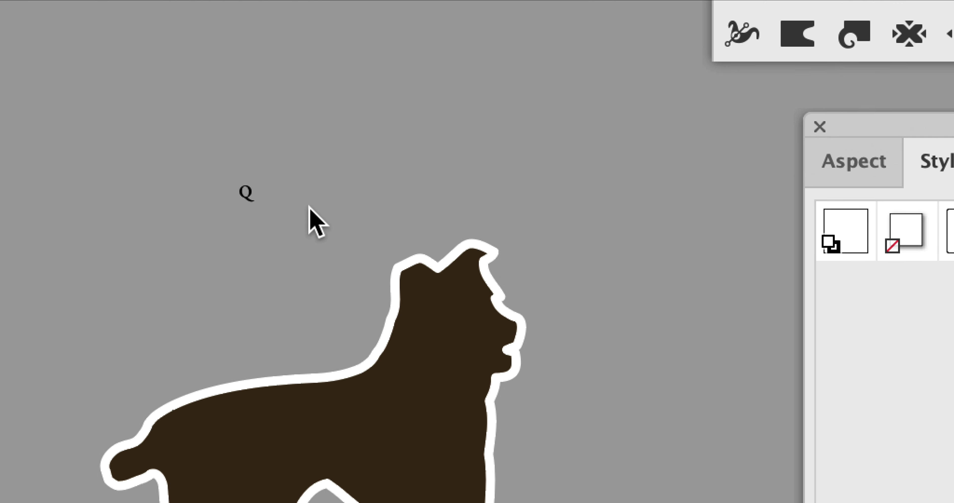
click(310, 207)
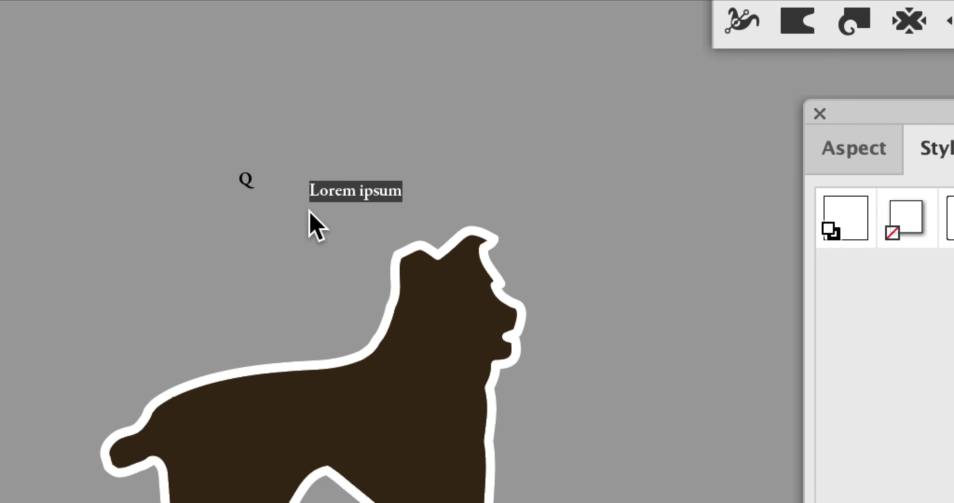
text(A)
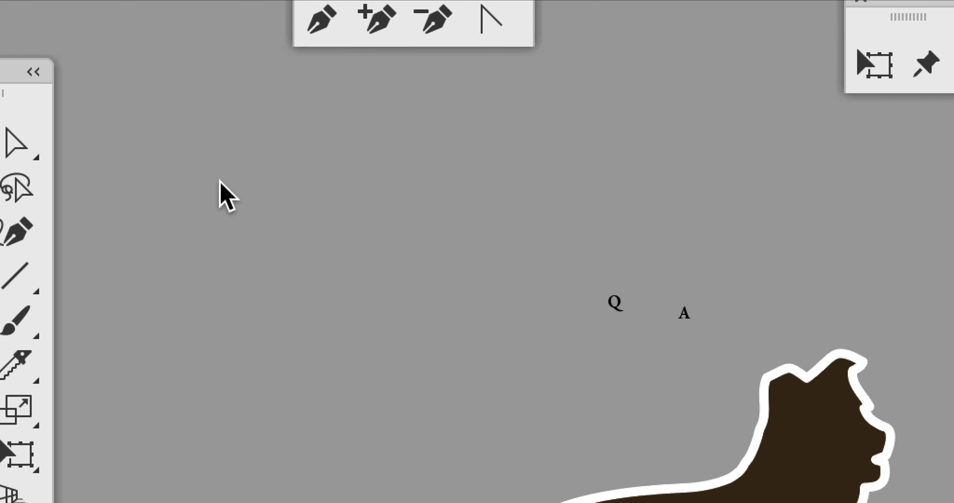
click(172, 183)
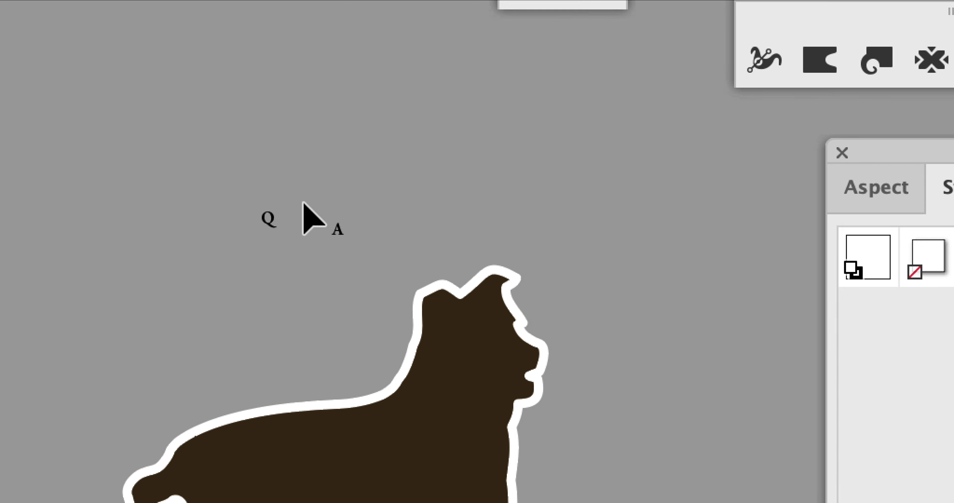
Step: Check that the letters Q and A are independent objects by selecting each one, and select both together
click(269, 220)
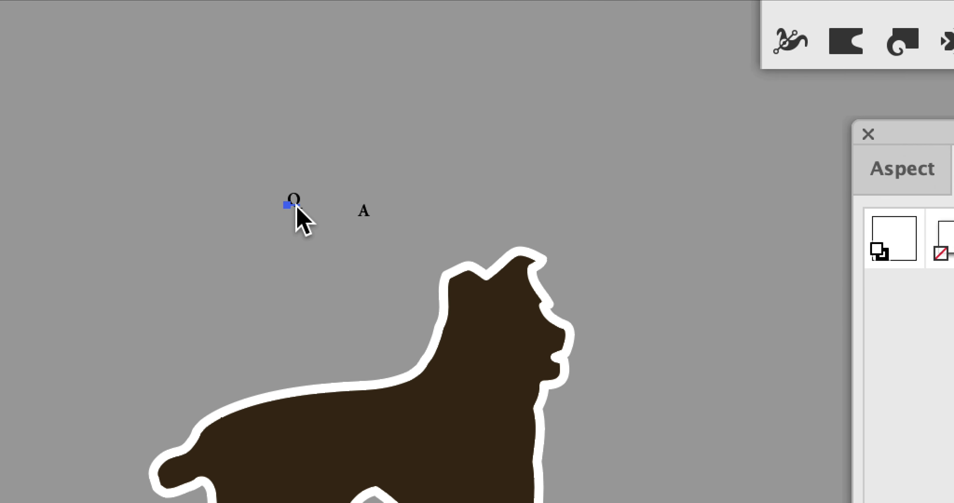
click(365, 216)
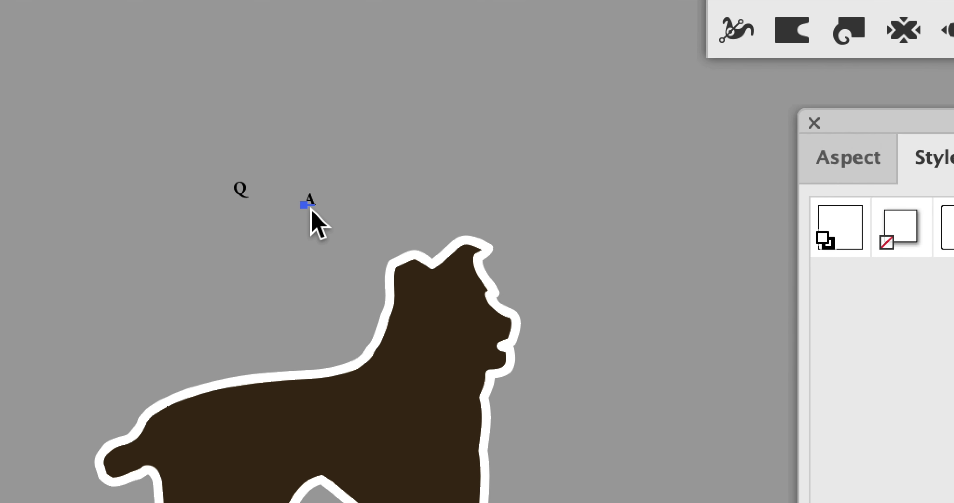
scroll(301, 206, up, 2)
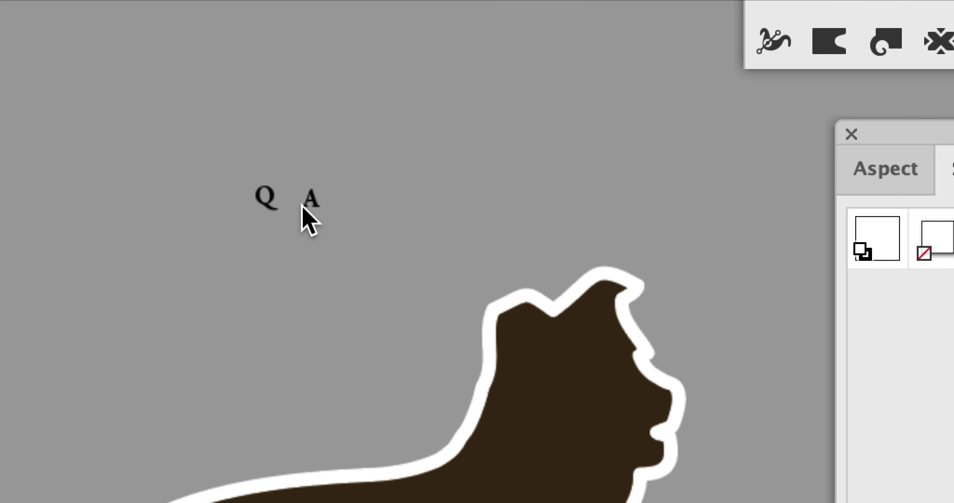
scroll(302, 205, up, 2)
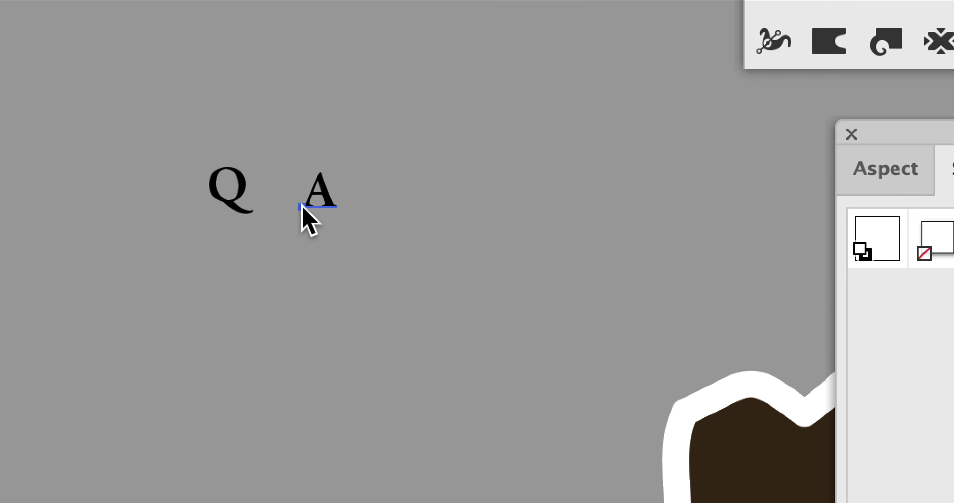
scroll(302, 205, down, 4)
scroll(302, 205, down, 3)
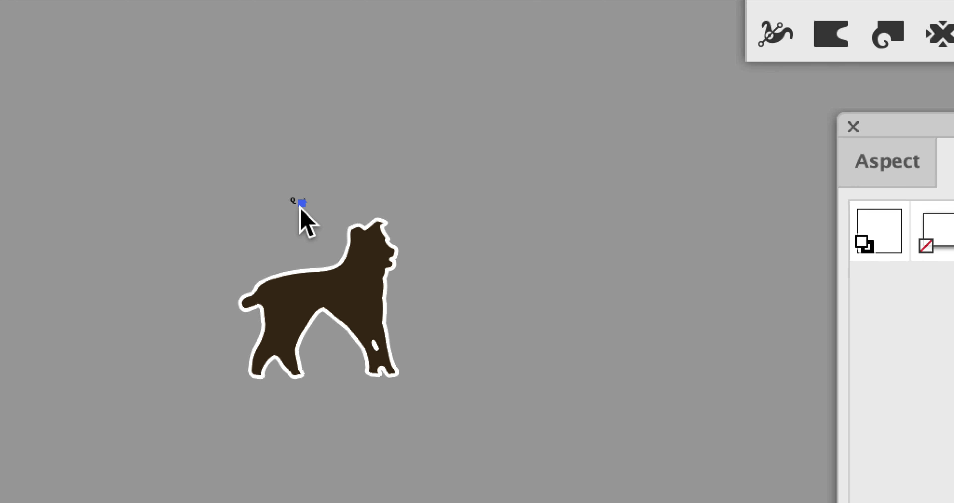
drag(296, 203, 329, 228)
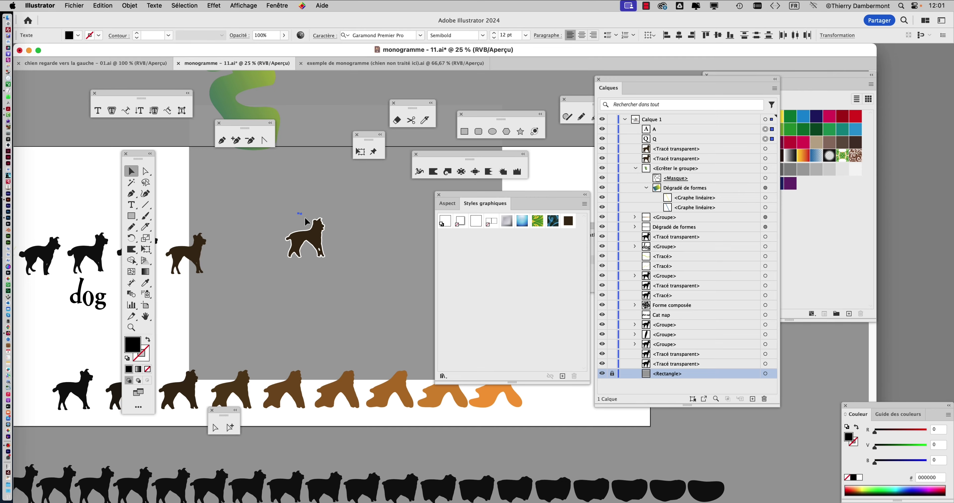
scroll(303, 213, up, 3)
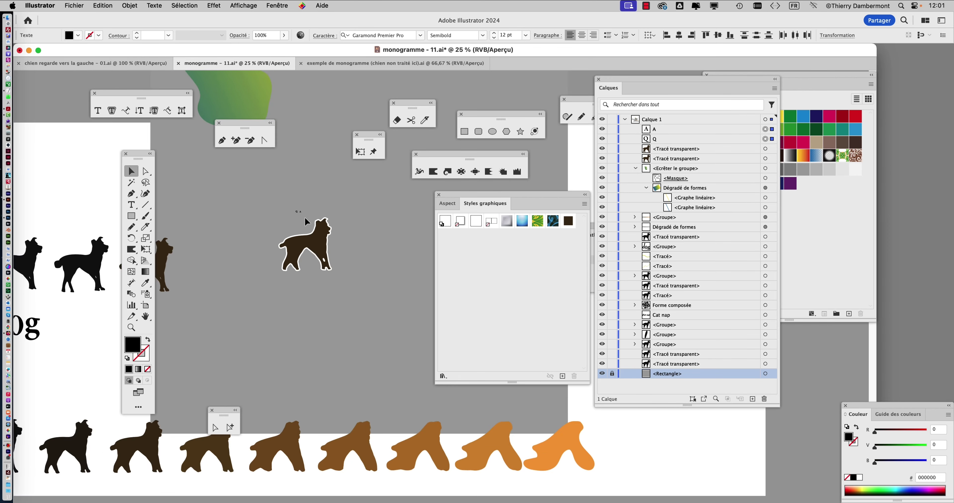
scroll(304, 216, up, 2)
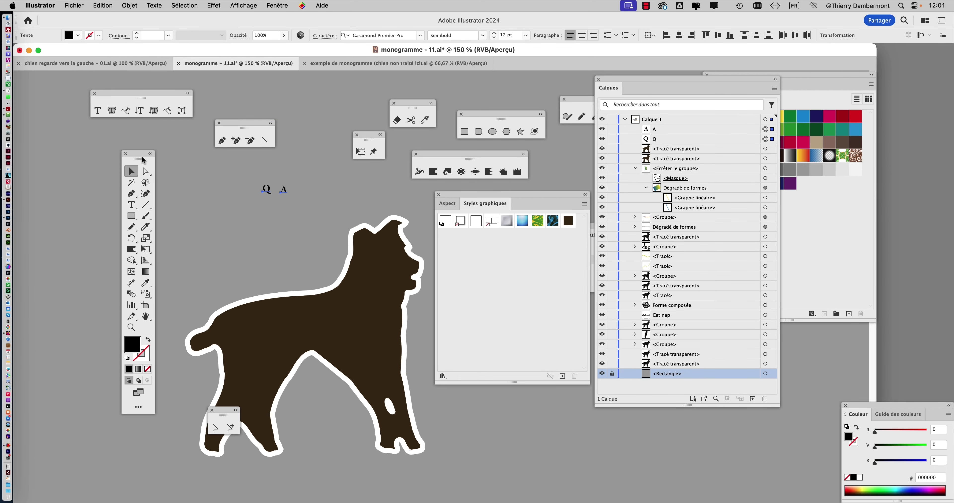
Step: Enlarge the selected Q and A together with Free Transform to a font size of about 287 pt
drag(144, 160, 73, 160)
drag(223, 222, 128, 214)
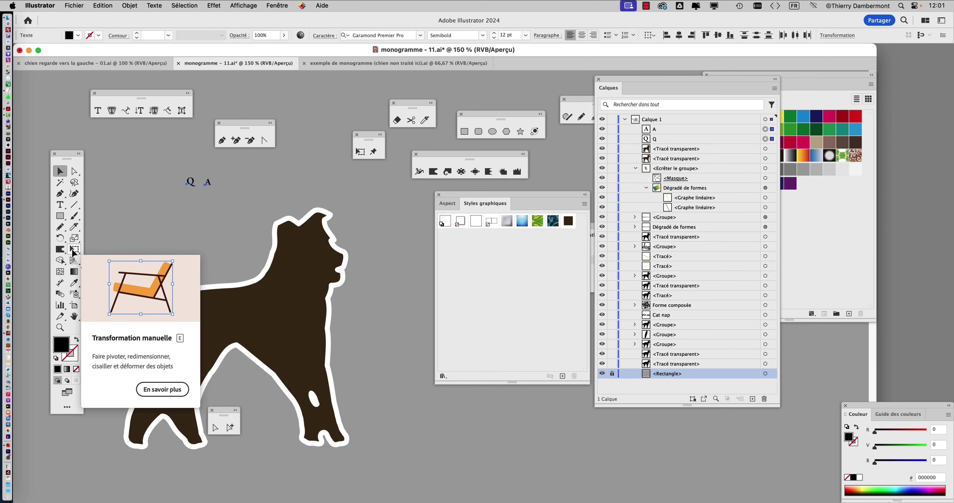
click(74, 252)
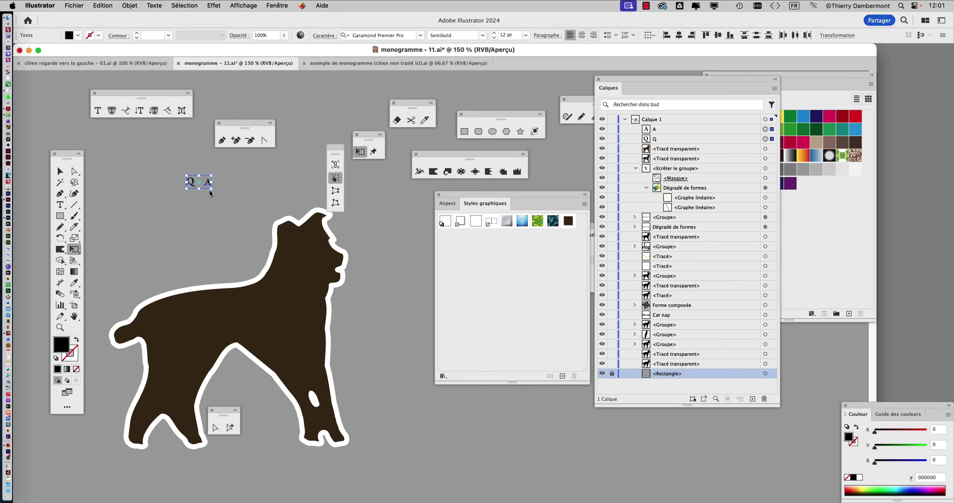
drag(213, 190, 233, 207)
drag(187, 191, 113, 235)
drag(212, 229, 442, 402)
scroll(344, 325, down, 5)
scroll(271, 371, right, 5)
scroll(270, 370, down, 2)
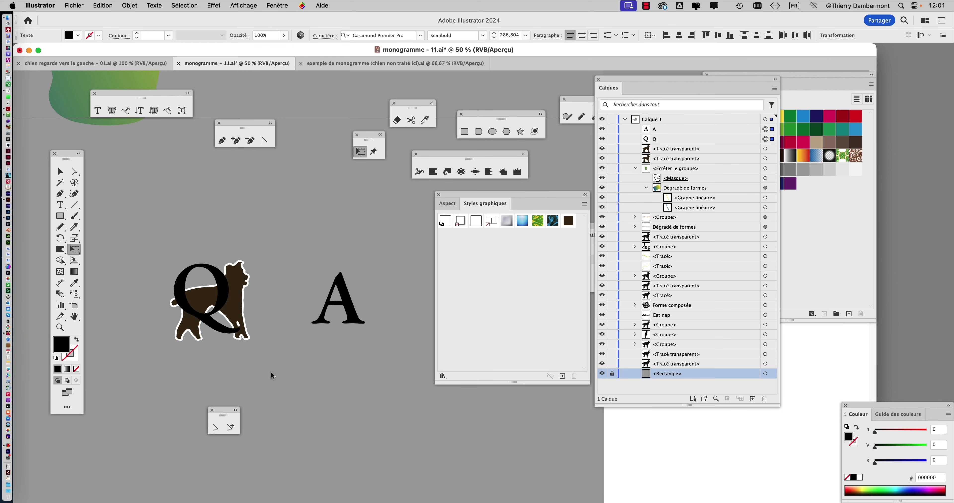
Step: Deselect the letters, move the Q over the dog's hindquarters, and place the A over its front paws
click(60, 171)
key(super+shift+a)
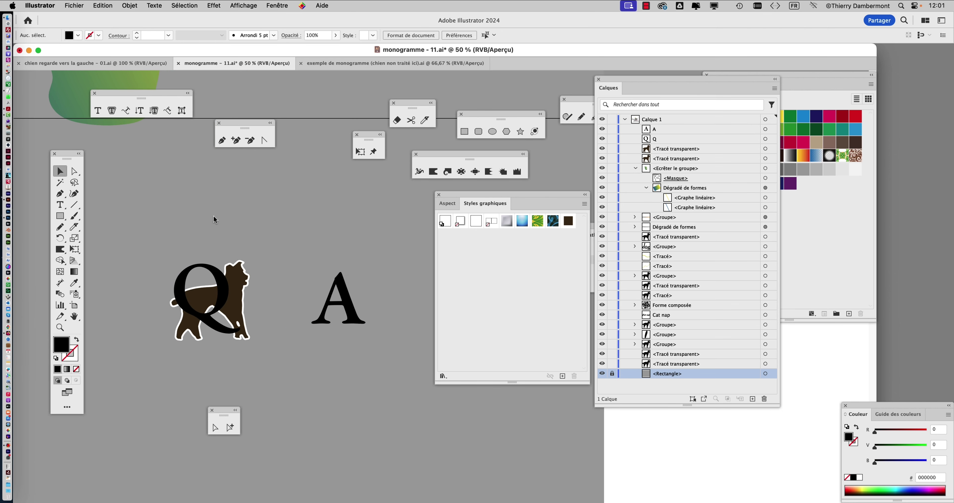
drag(211, 278, 189, 283)
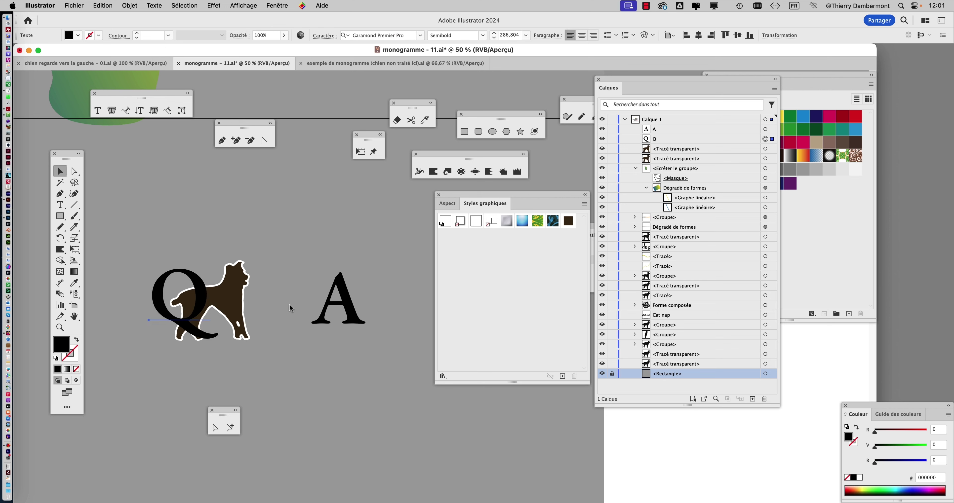
drag(331, 289, 255, 301)
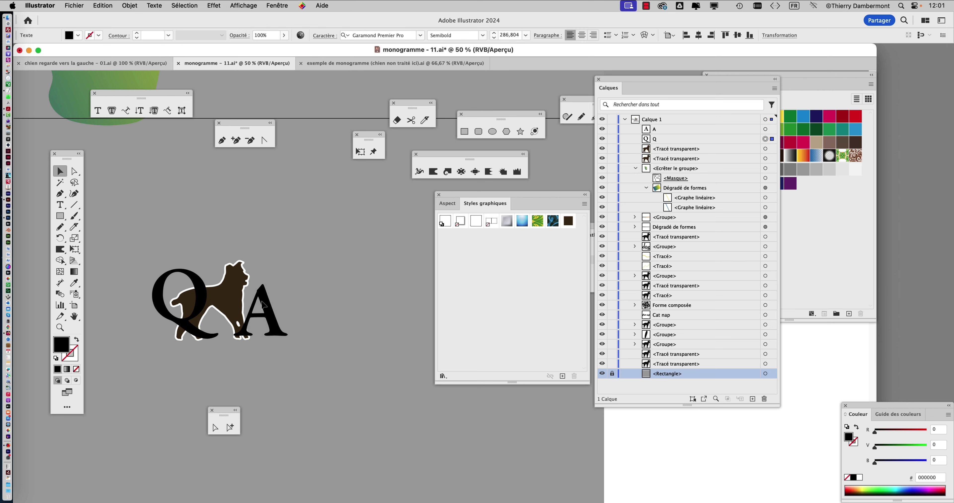
key(super+plus)
key(super+plus)
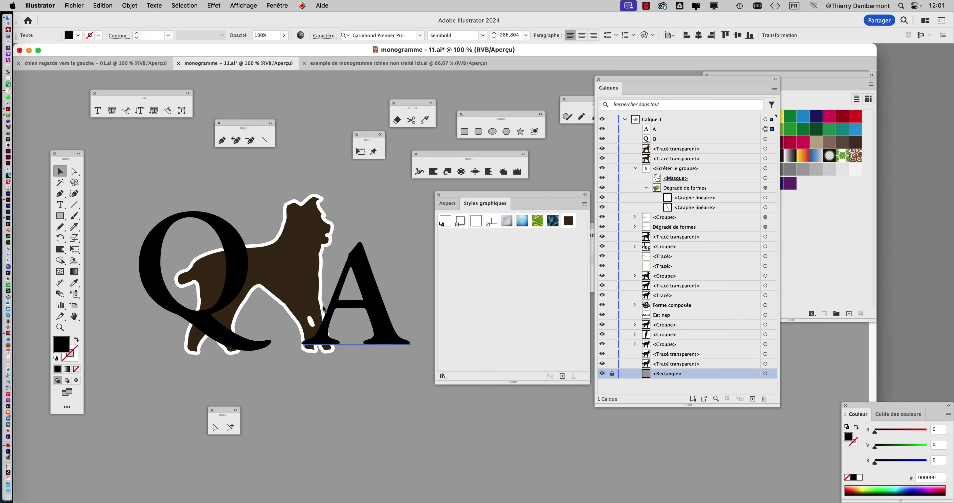
Step: Display the character formatting settings for the selected letter A
click(265, 5)
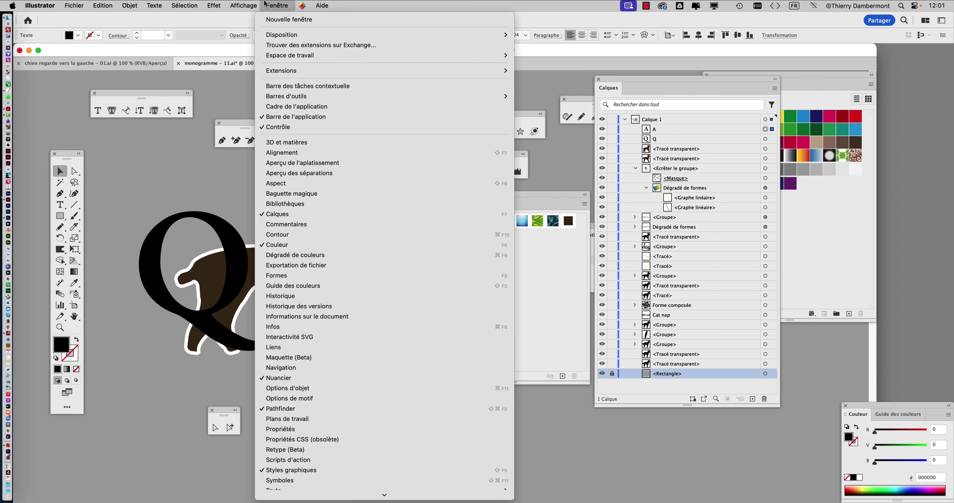
scroll(347, 407, down, 3)
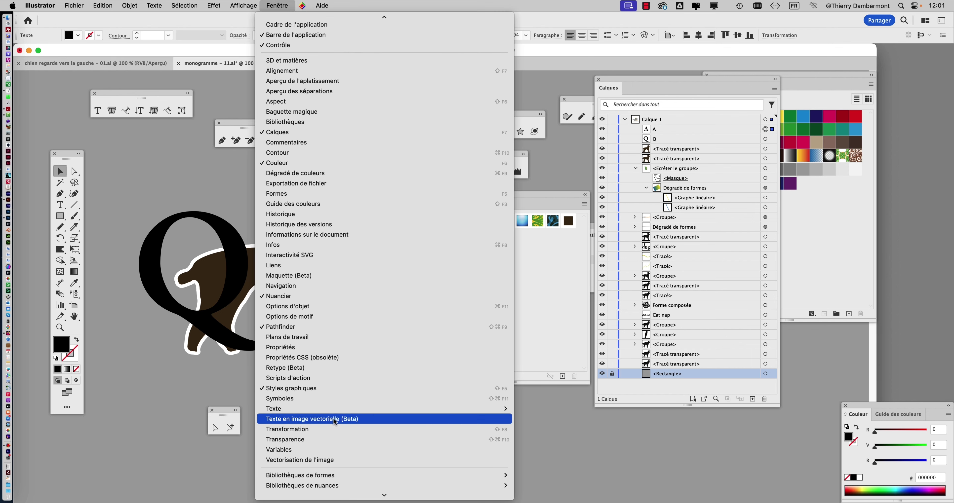
mouse_move(334, 409)
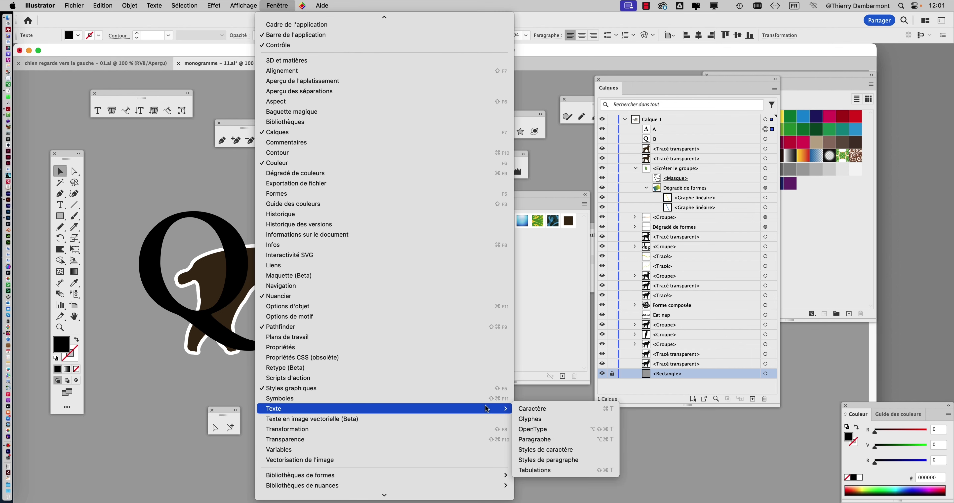
click(531, 408)
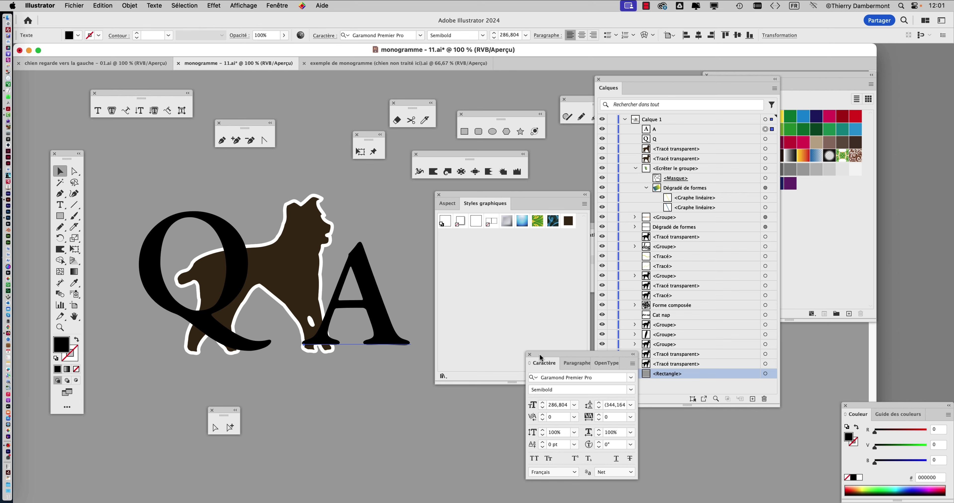
Step: Move the Character settings off the letters, and reposition the Q lower over the dog's hindquarters and the A closer to it
drag(540, 354, 279, 106)
drag(153, 235, 166, 242)
drag(362, 270, 348, 270)
drag(234, 239, 231, 236)
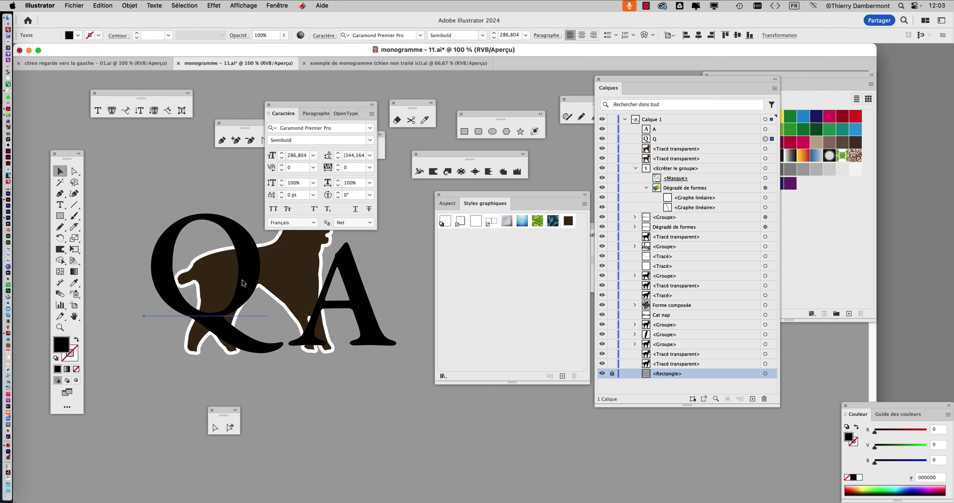
drag(244, 286, 249, 306)
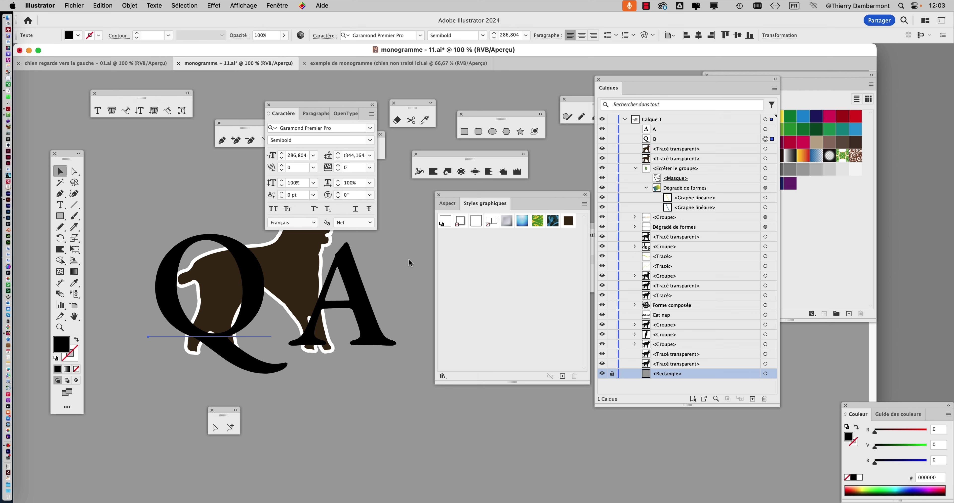
Step: Apply the saved dark brown graphic style with its 6 pt white outline to the letter Q and to the letter A
drag(322, 103, 306, 70)
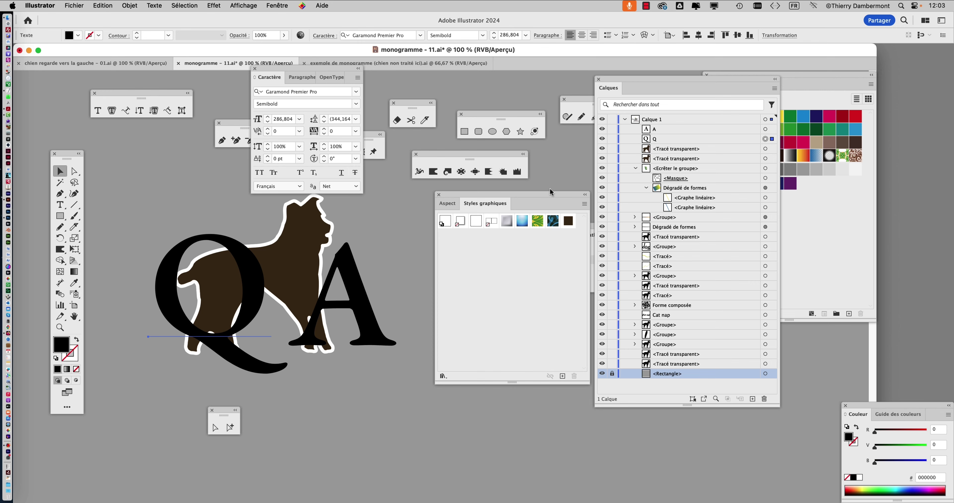
drag(551, 193, 528, 191)
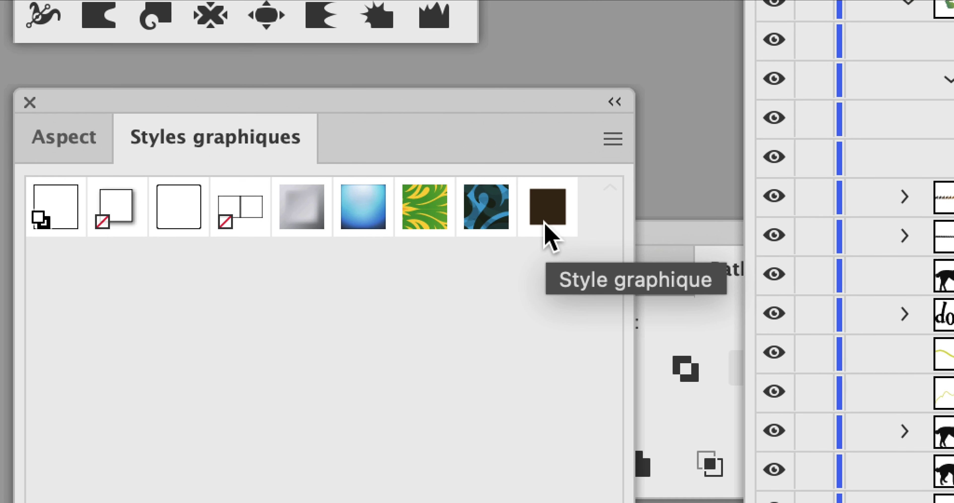
click(544, 221)
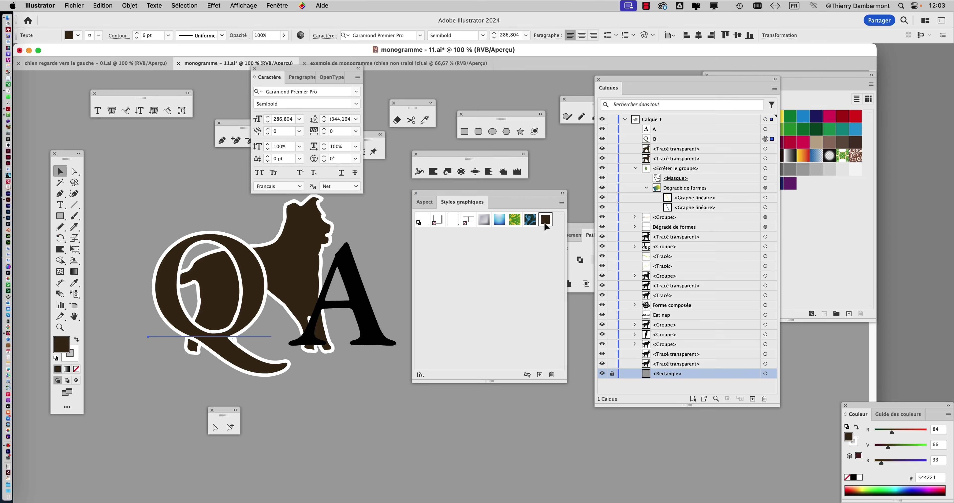
click(346, 277)
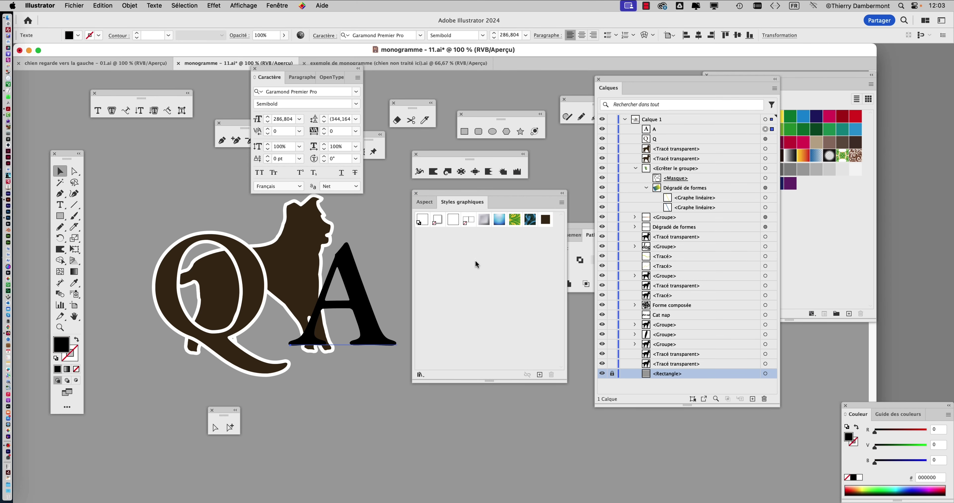
click(543, 221)
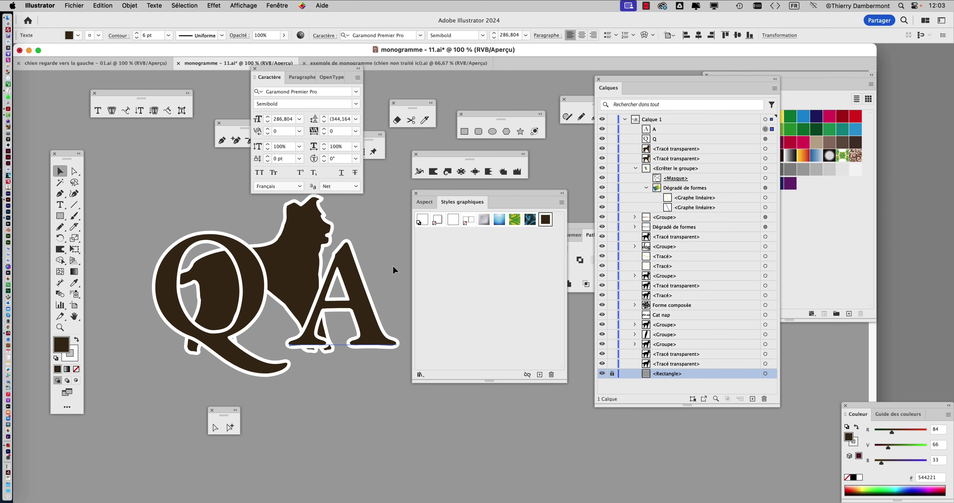
key(super+minus)
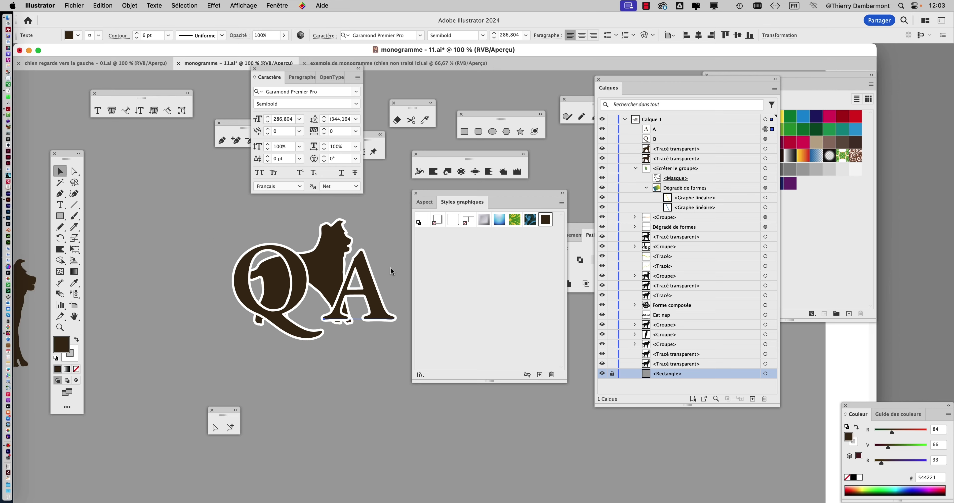
Step: Save the document as a new version named monogramme - 12.ai, in Illustrator 2020 format
click(74, 5)
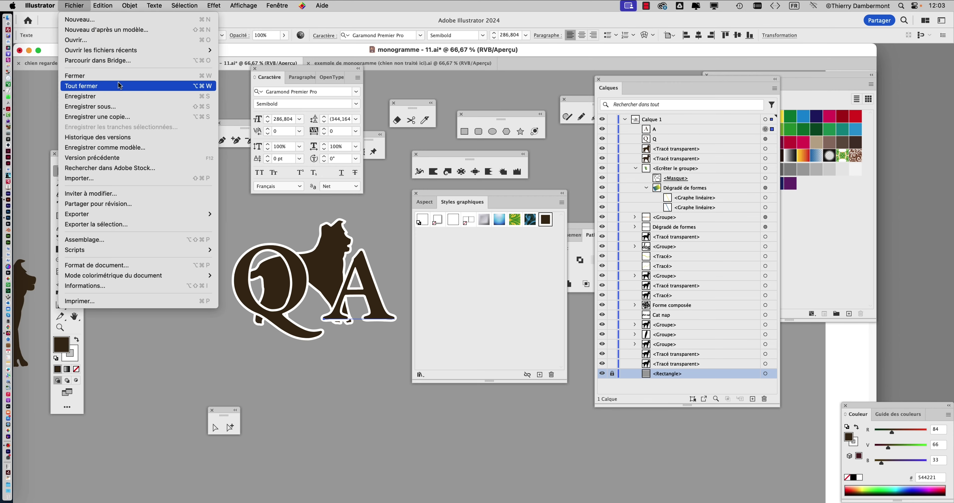
click(168, 106)
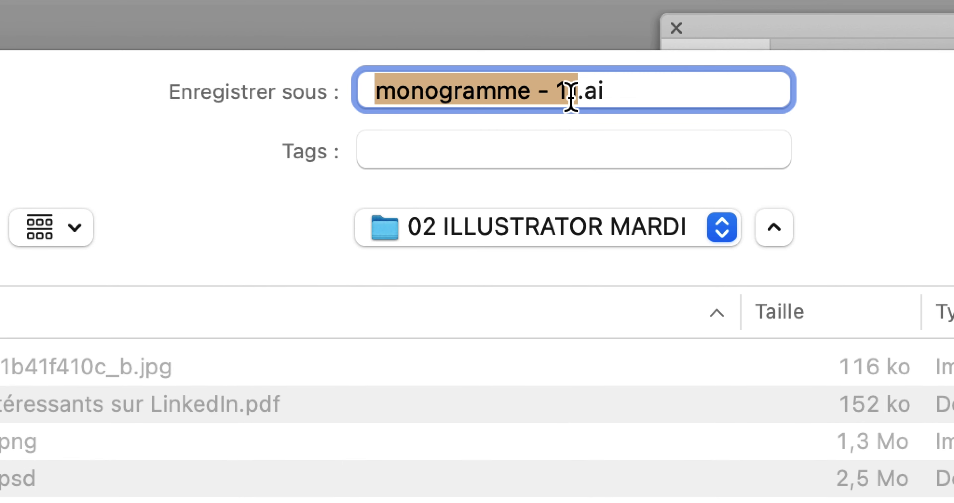
click(588, 65)
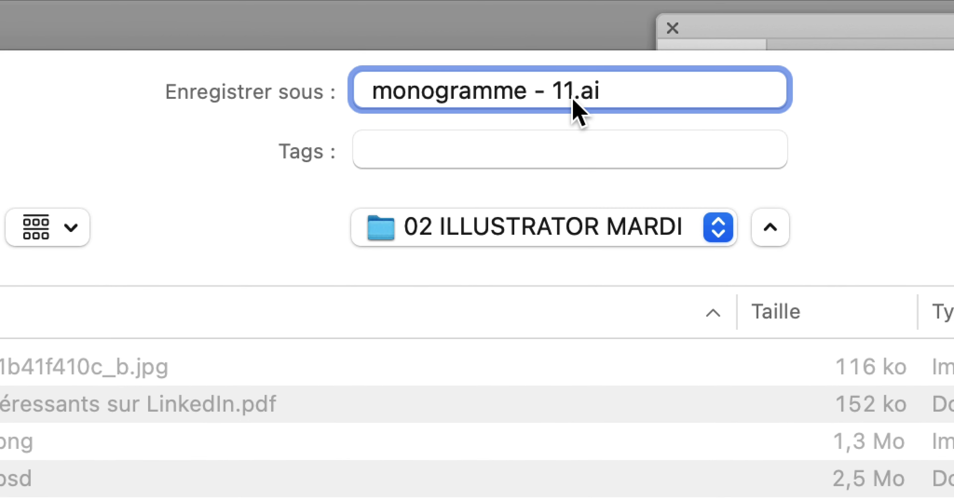
drag(573, 95, 568, 94)
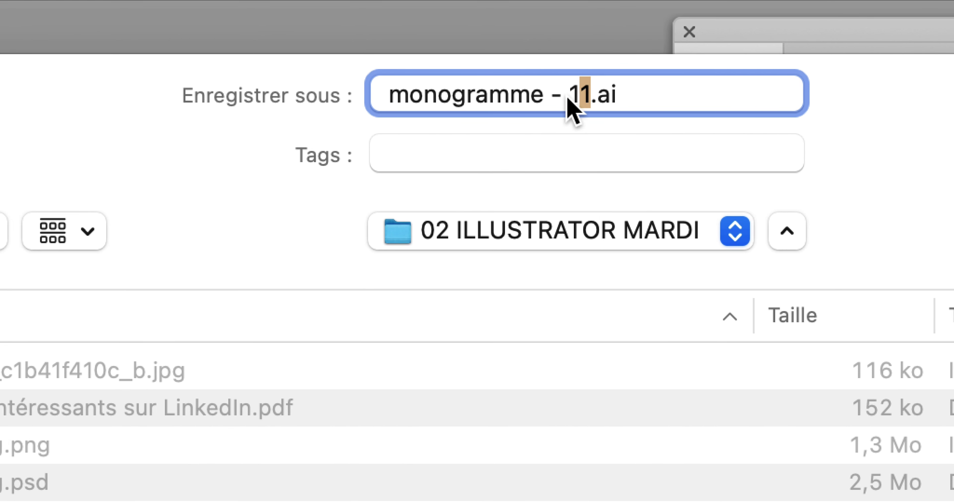
text(2)
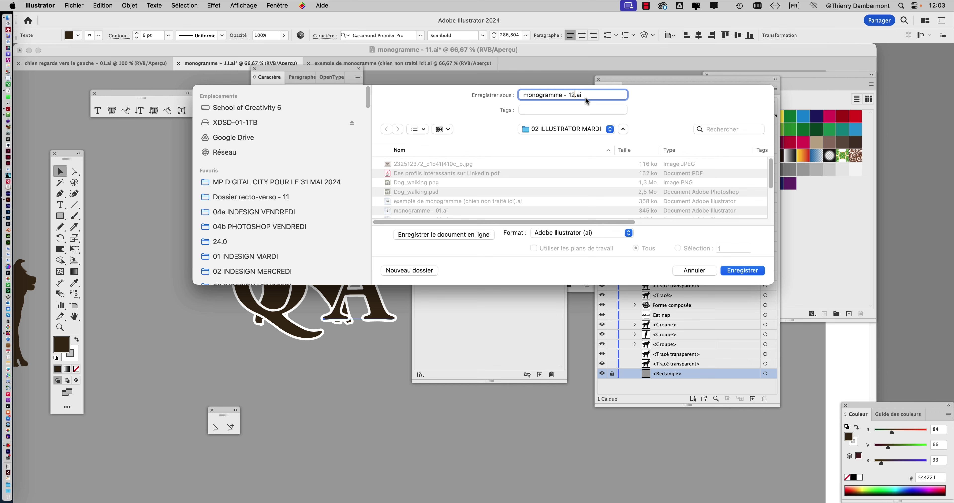
click(740, 272)
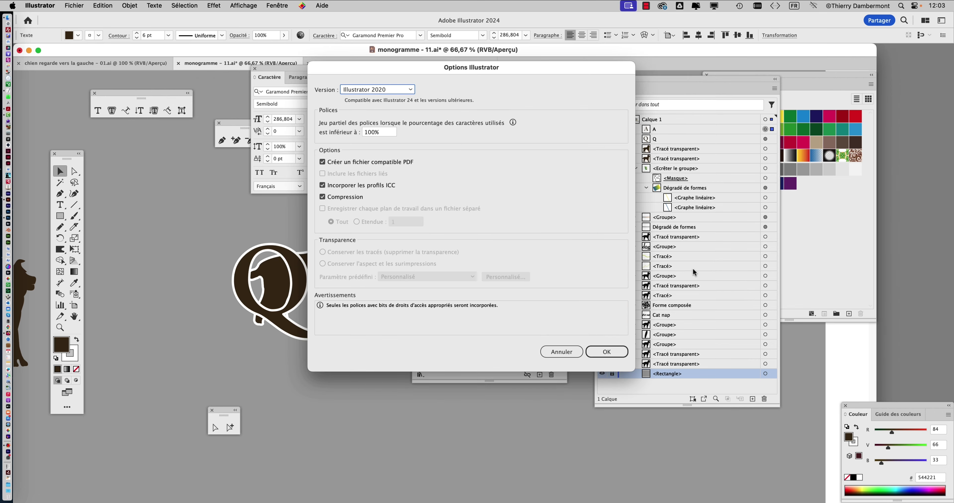
click(608, 352)
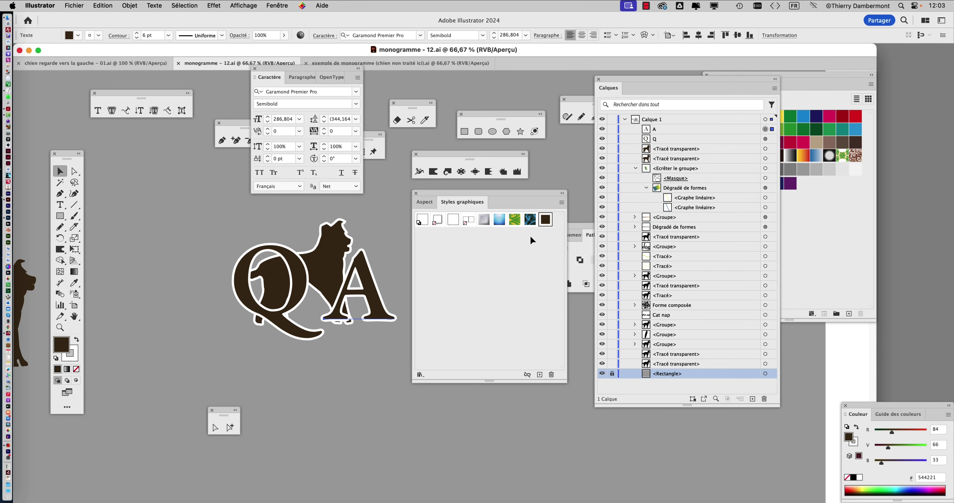
Step: Create a new blank document with the Lettre preset, 215,9 x 279,4 mm, in RGB colour
click(818, 198)
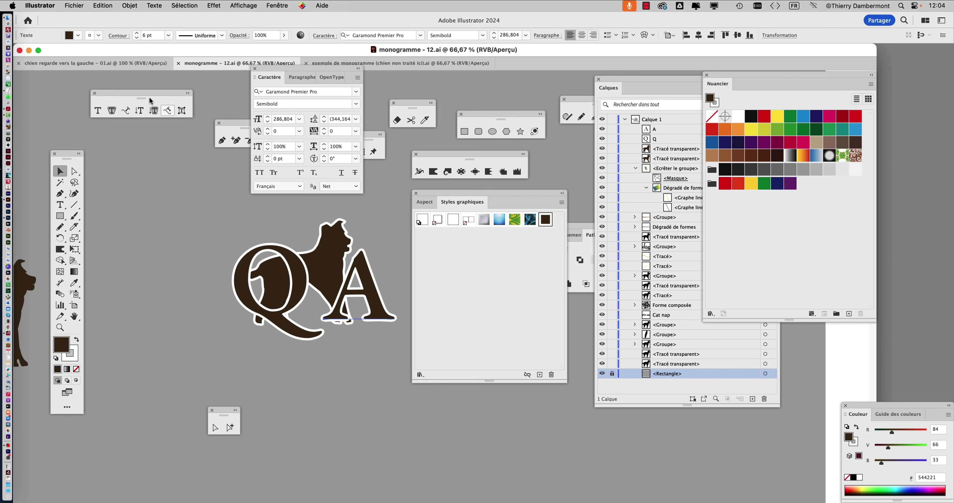
click(80, 5)
click(85, 17)
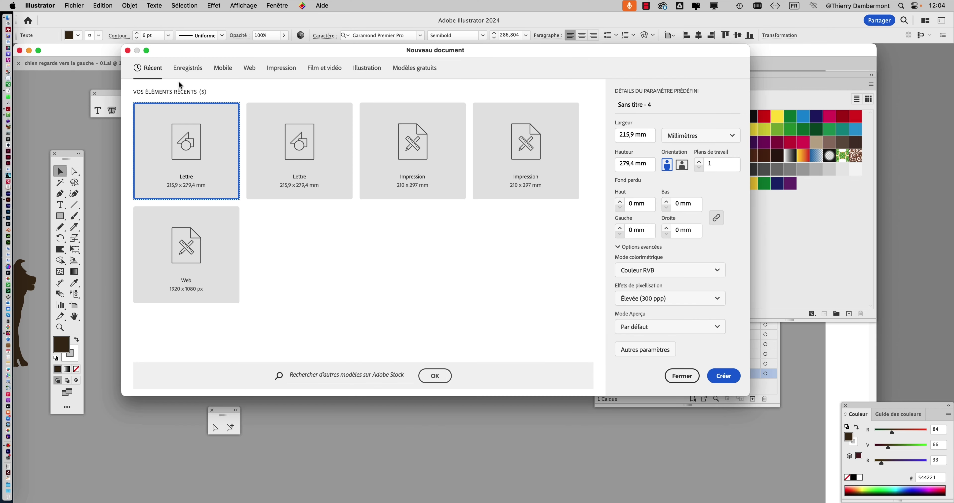
click(723, 375)
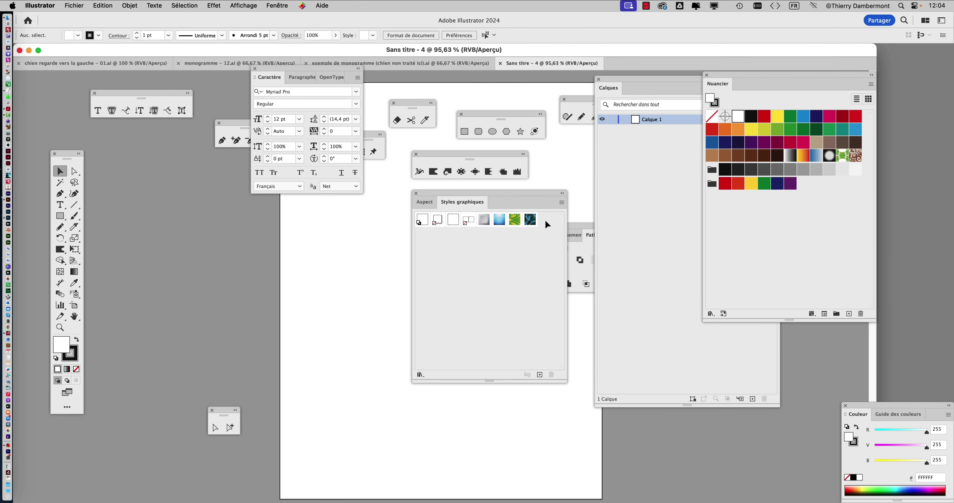
Step: Draw a five-pointed star about 38 mm wide on the empty artboard with the Star tool, and deselect it
drag(297, 251, 153, 273)
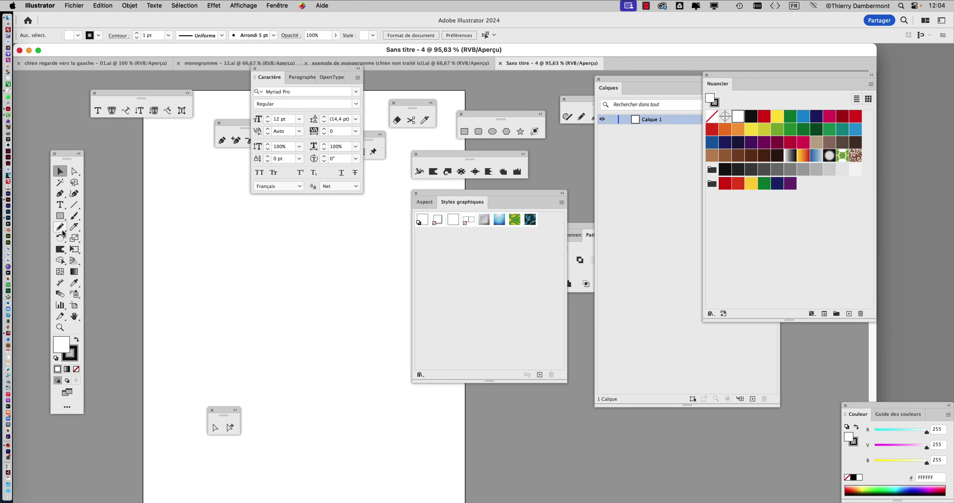
drag(336, 74, 224, 221)
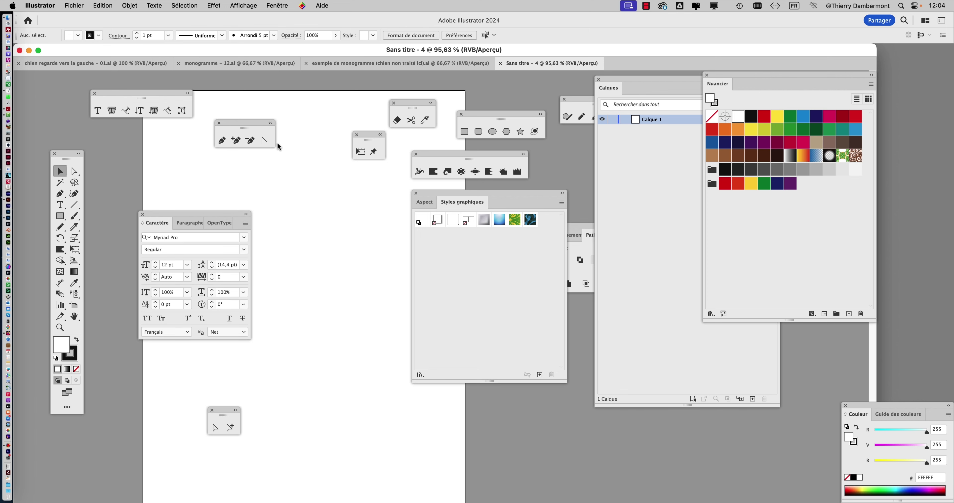
click(520, 131)
drag(360, 212, 386, 231)
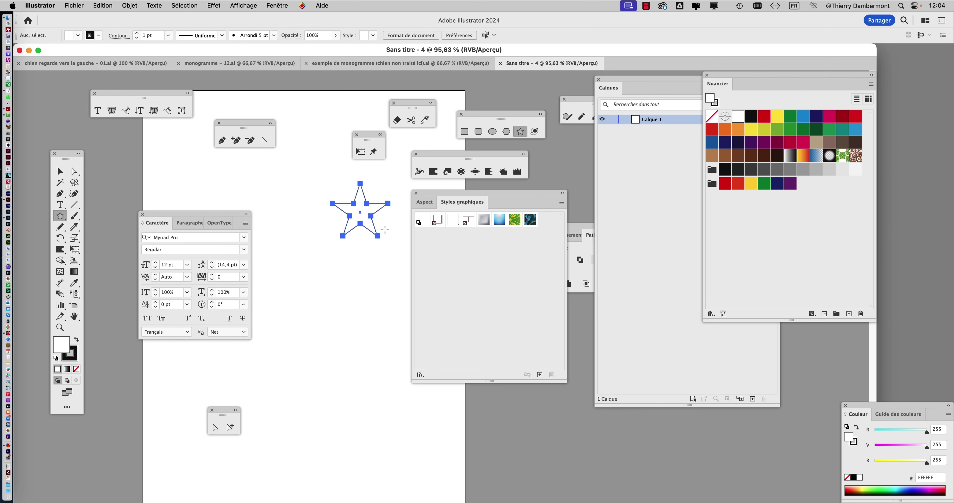
click(56, 171)
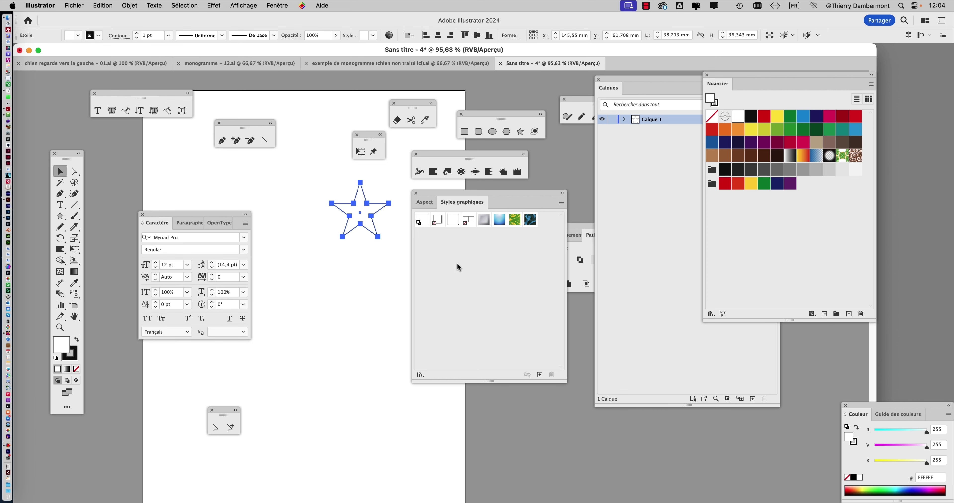
scroll(378, 218, up, 1)
scroll(363, 259, up, 2)
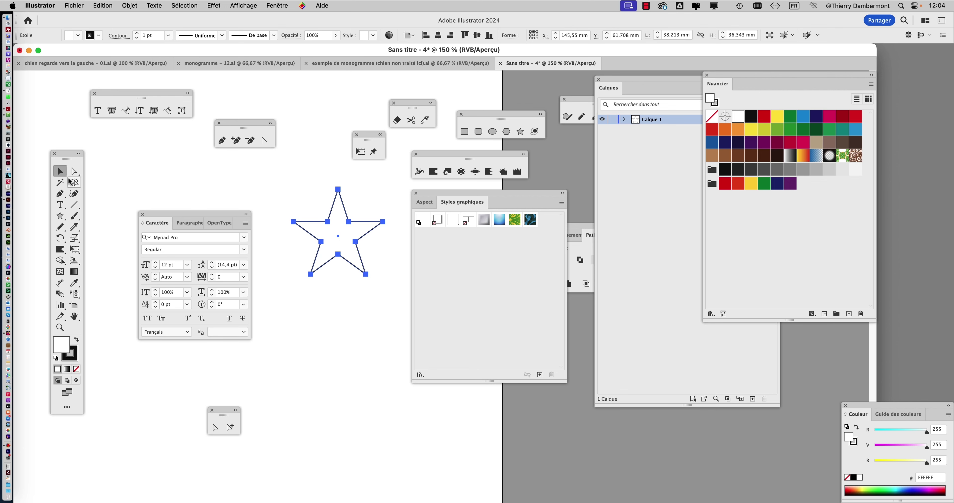
click(211, 200)
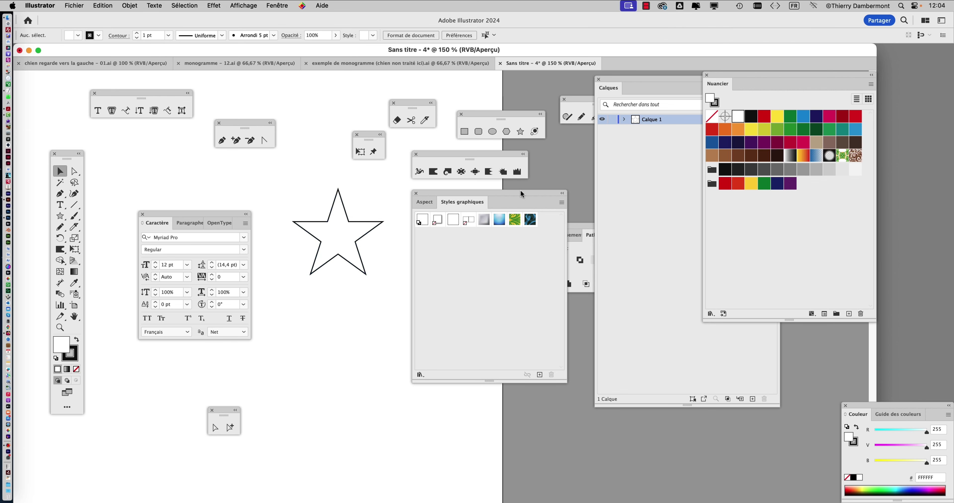
Step: Switch back to monogramme - 12.ai and move the Q slightly upward over the dog's hindquarters
click(419, 65)
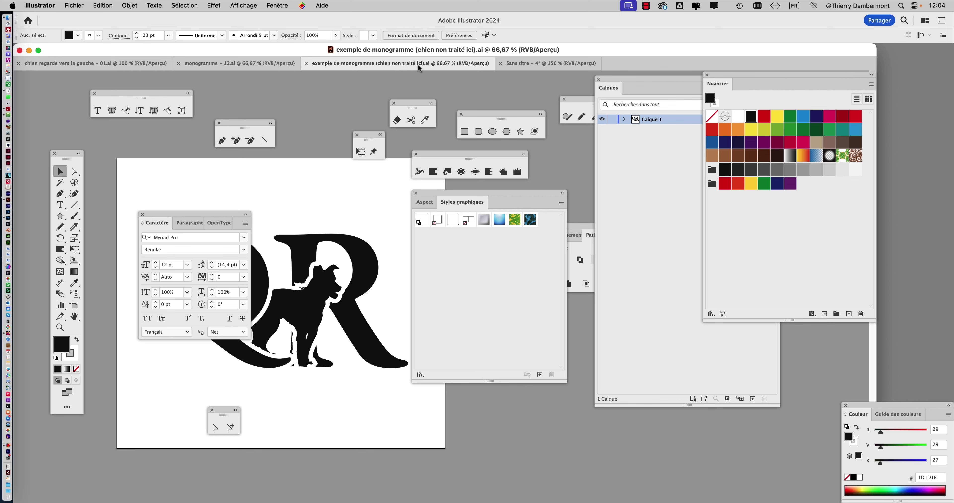
click(264, 66)
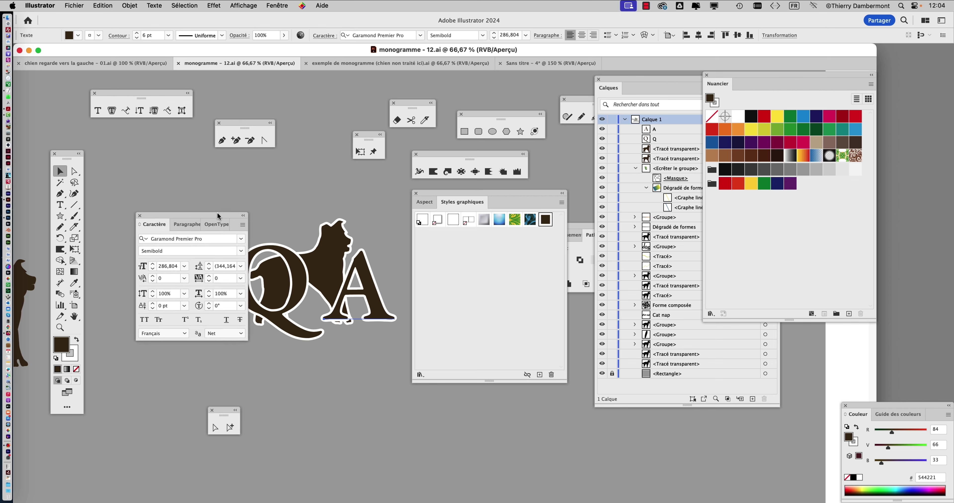
drag(217, 213, 173, 342)
scroll(270, 305, up, 3)
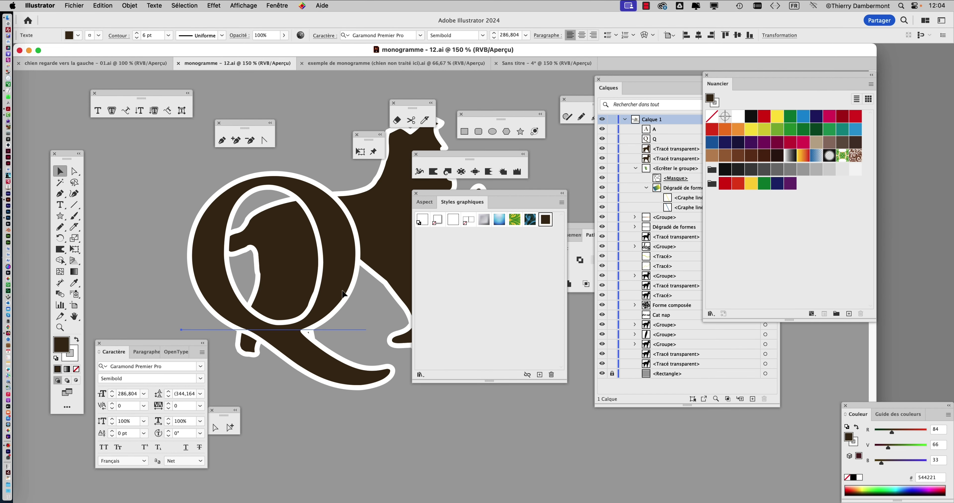
mouse_move(343, 292)
mouse_down()
mouse_move(356, 256)
mouse_move(335, 287)
mouse_up()
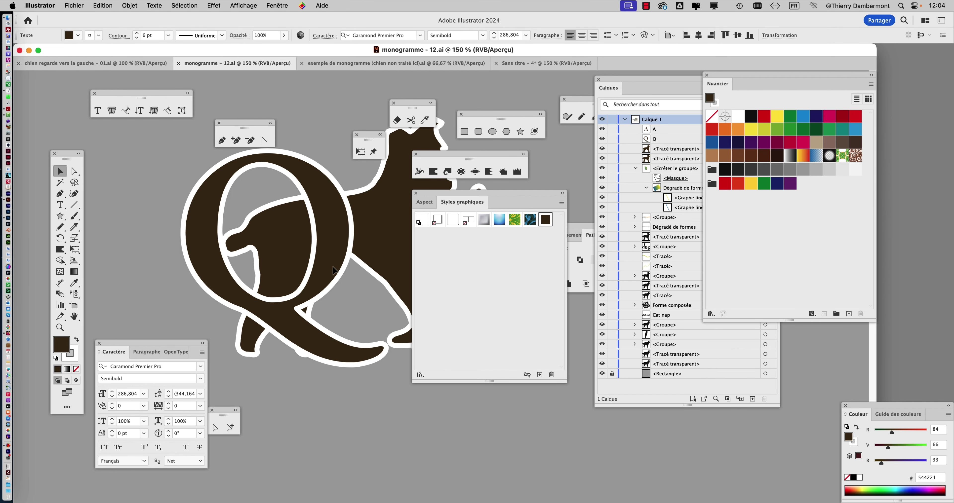
Step: Copy the styled letter Q and paste it into the untitled star document to bring its graphic style along
click(109, 9)
click(107, 55)
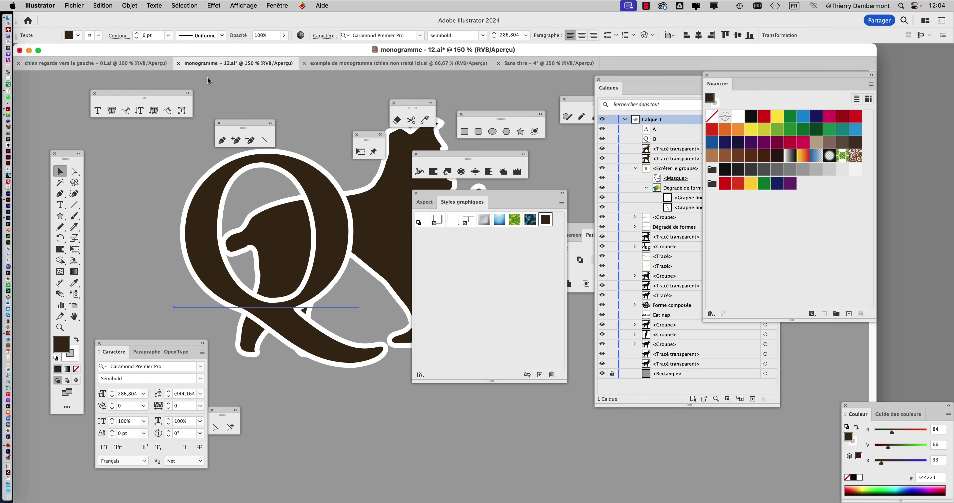
click(517, 66)
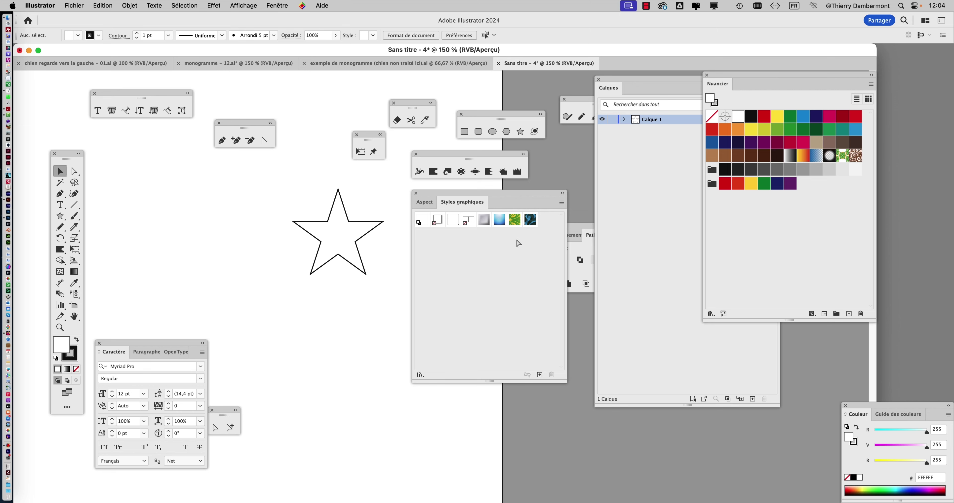
text(Q)
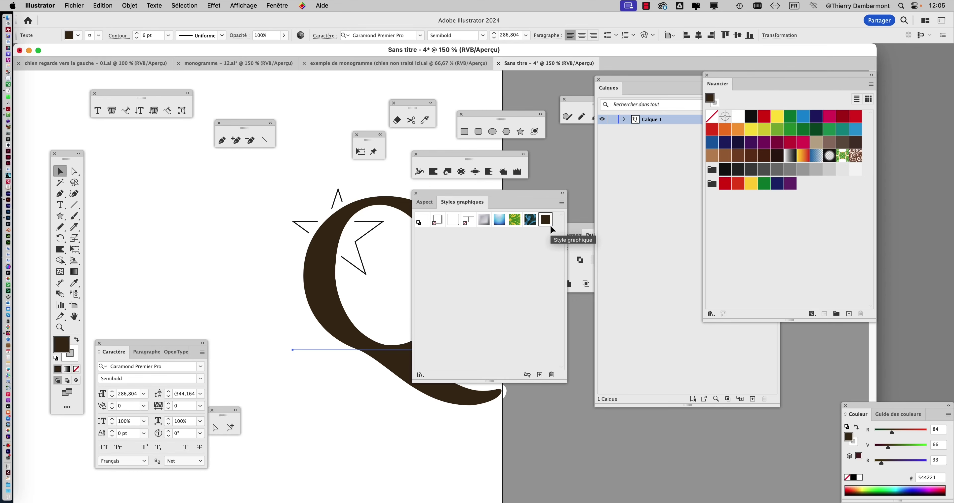
Step: Delete the pasted Q, and apply the imported dark brown graphic style to the star
key(Delete)
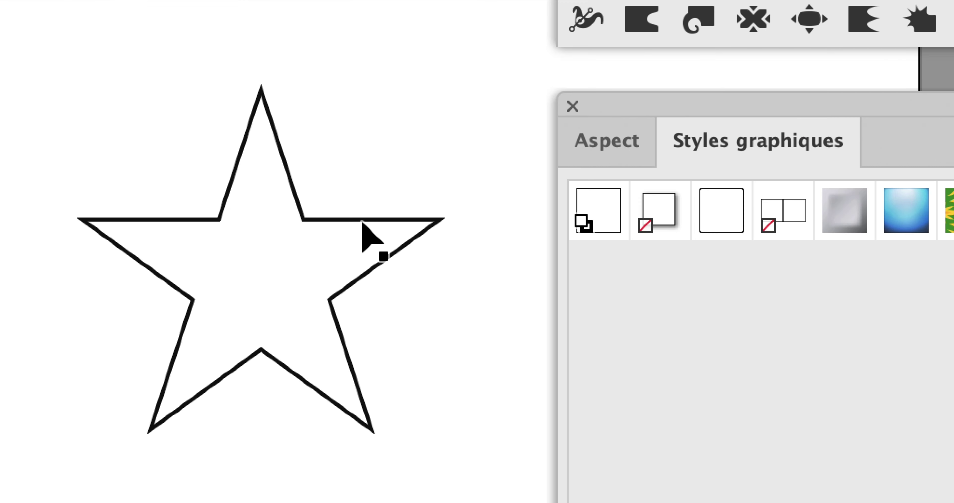
click(363, 223)
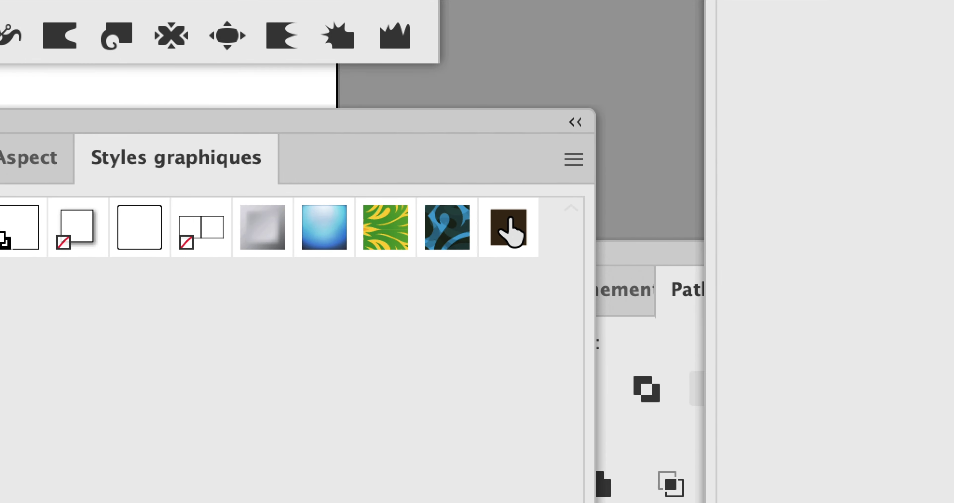
click(511, 230)
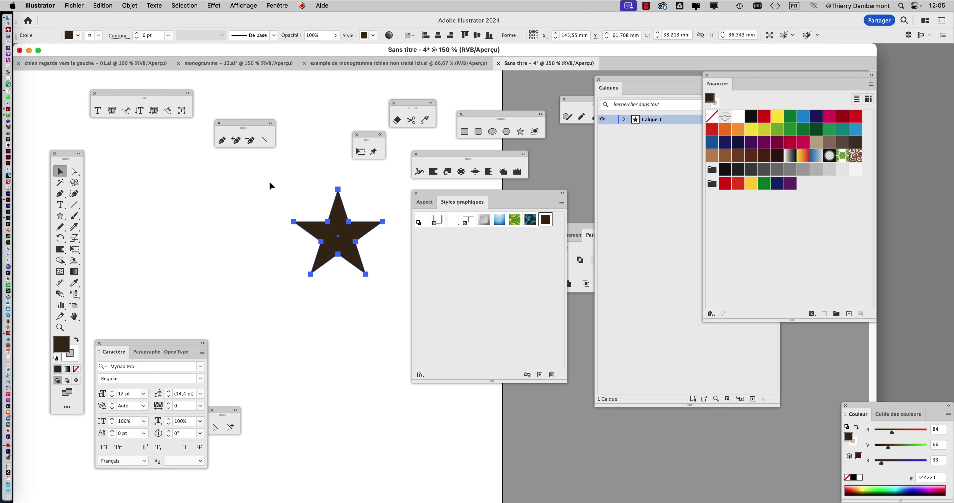
Step: Draw a square about 80,6 mm wide over the star with the Rectangle tool and fill it with the crimson swatch D60B52
drag(227, 244, 168, 250)
drag(60, 216, 94, 218)
drag(165, 198, 354, 386)
click(791, 141)
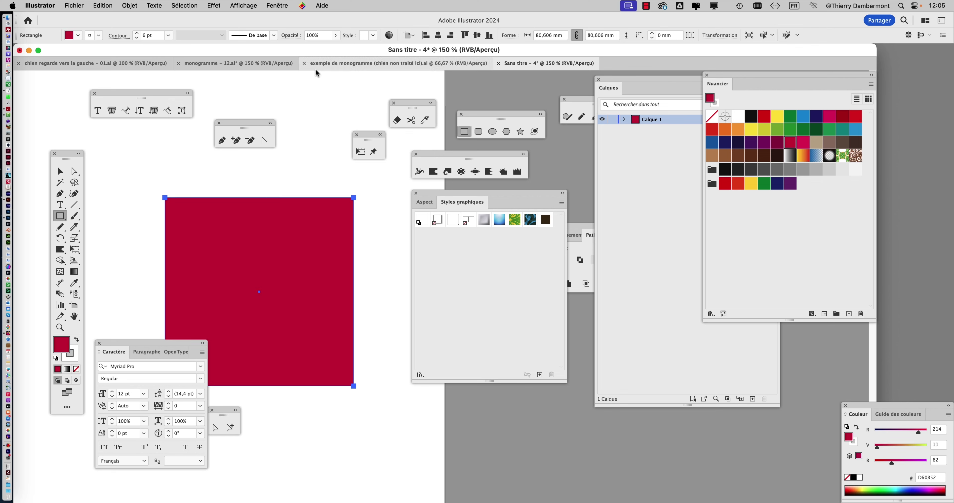
Step: Send the crimson square to the back and move the star down inside it
click(136, 6)
mouse_move(170, 29)
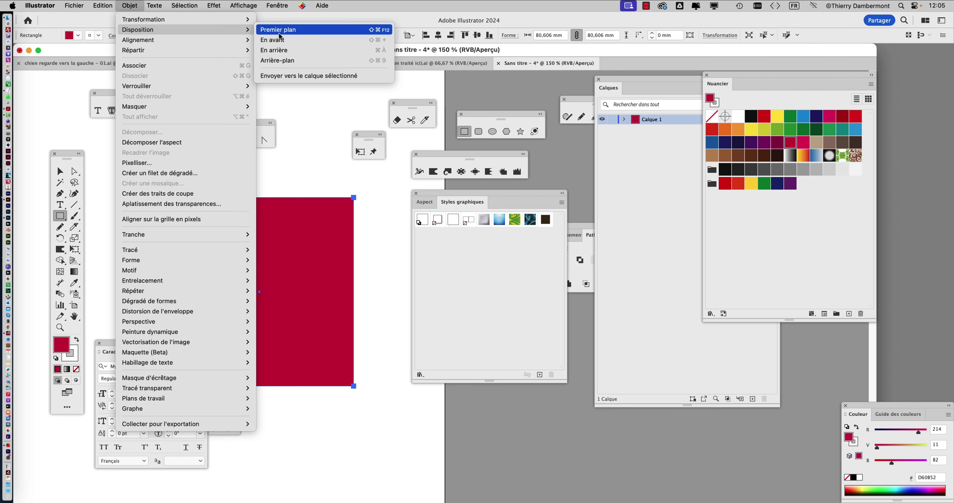
click(283, 63)
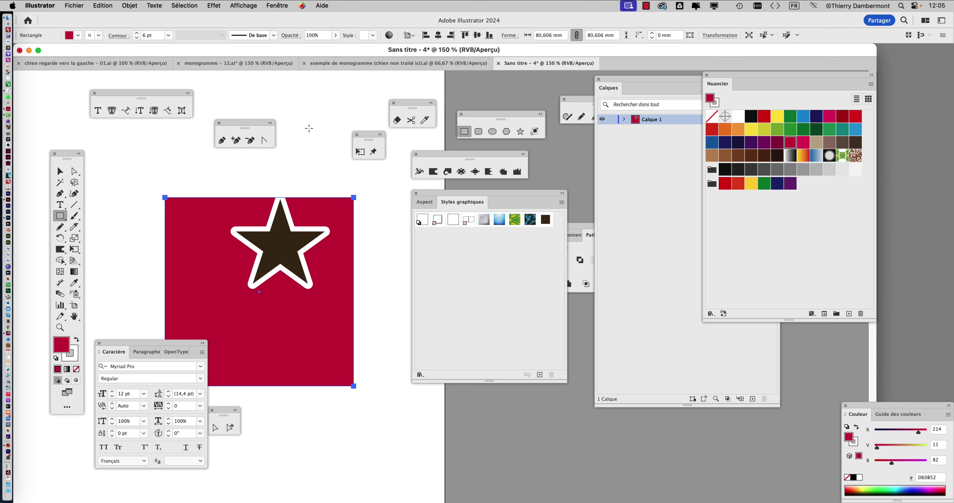
click(60, 171)
click(288, 247)
drag(287, 247, 298, 276)
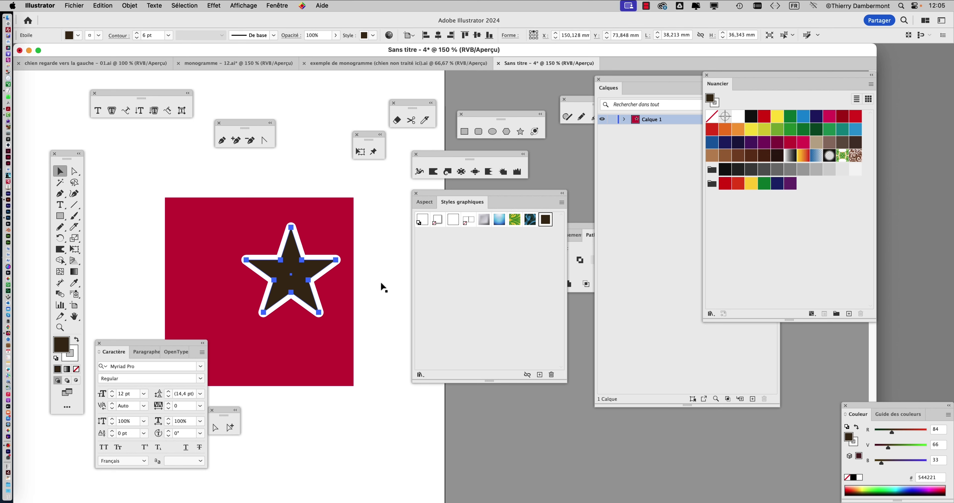
Step: Move the Graphic Styles panel clear of the artwork and shift the star left within the crimson square
key(super+plus)
key(super+plus)
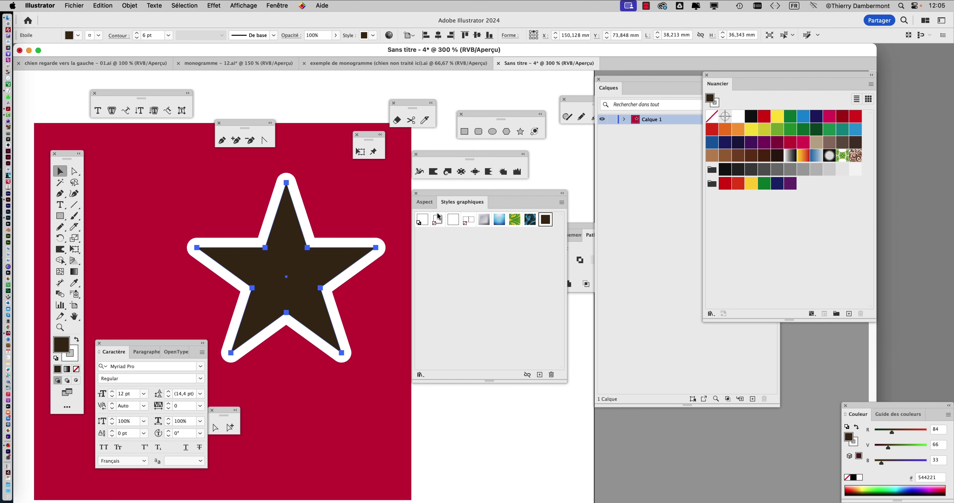
drag(438, 199, 499, 199)
drag(315, 273, 262, 265)
key(super+minus)
key(super+minus)
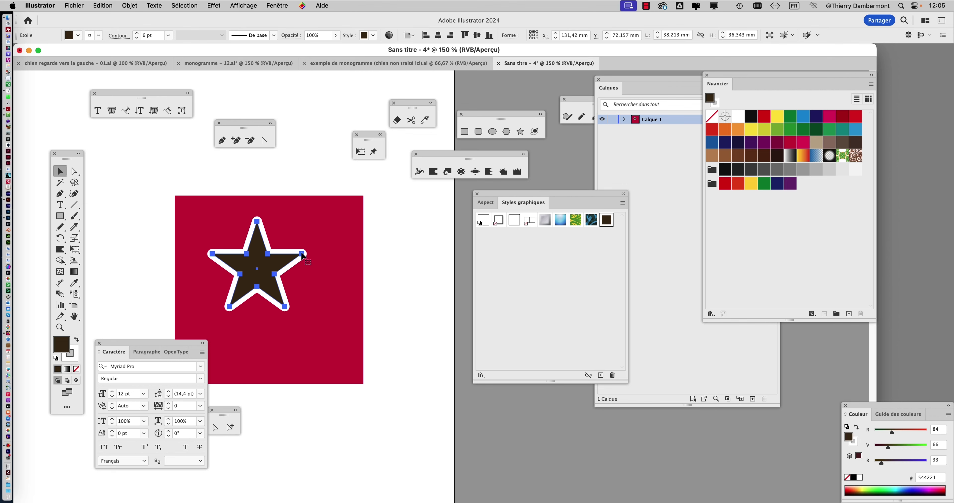
Step: Switch to monogramme - 12.ai, move the Swatches and Graphic Styles panels off the layer list, and hide the locked grey background rectangle
click(229, 63)
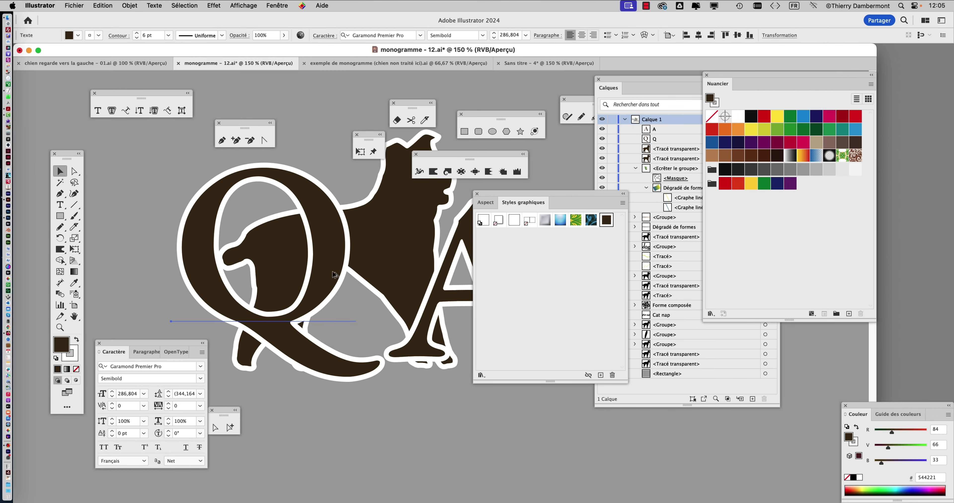
key(super+minus)
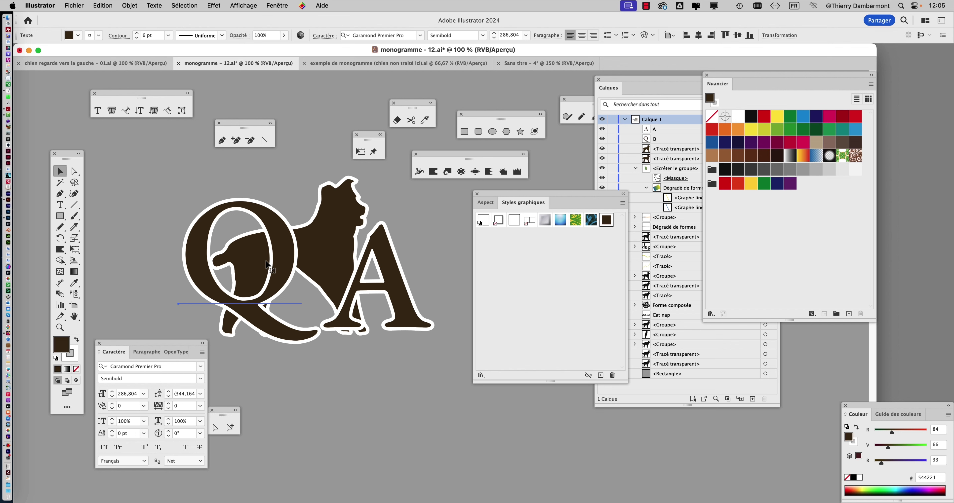
click(160, 198)
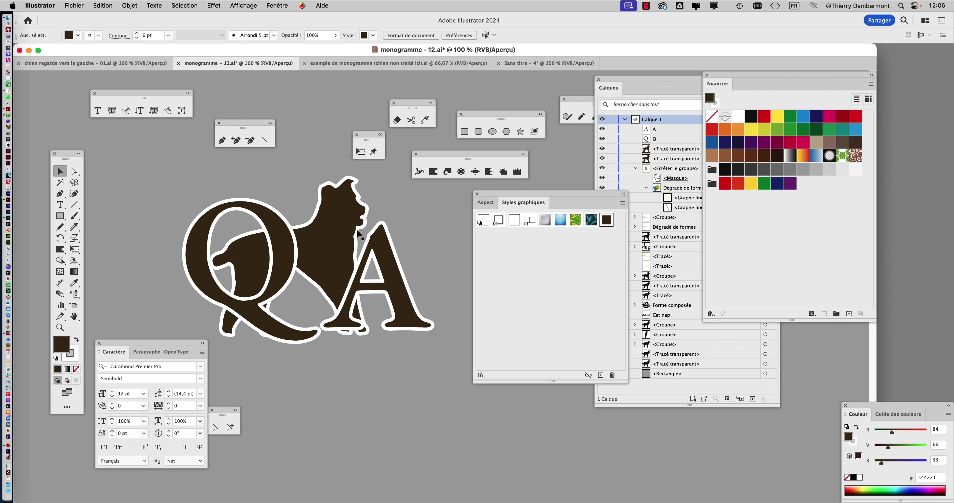
drag(712, 78, 835, 82)
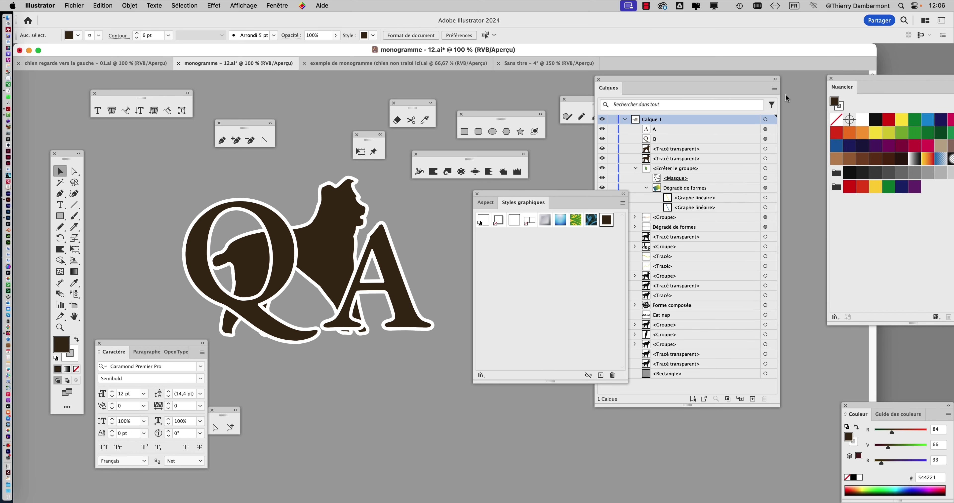
drag(520, 199, 447, 387)
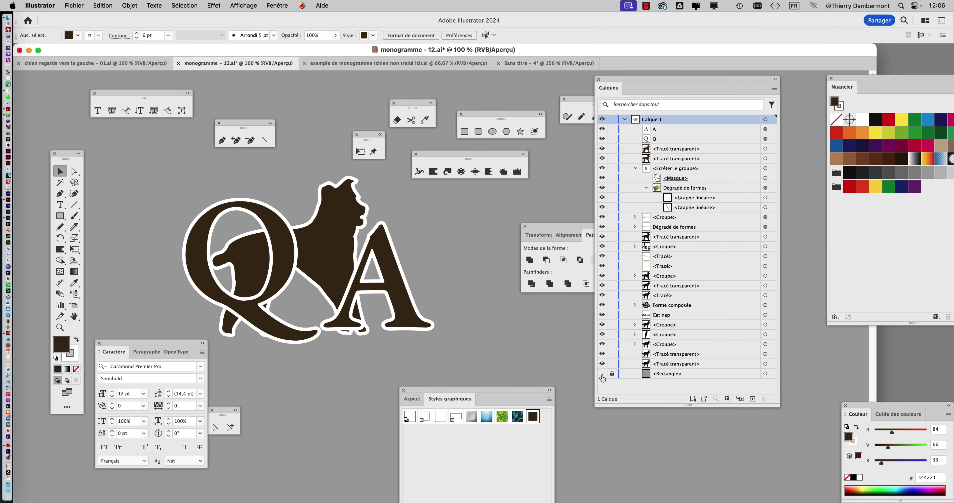
click(602, 375)
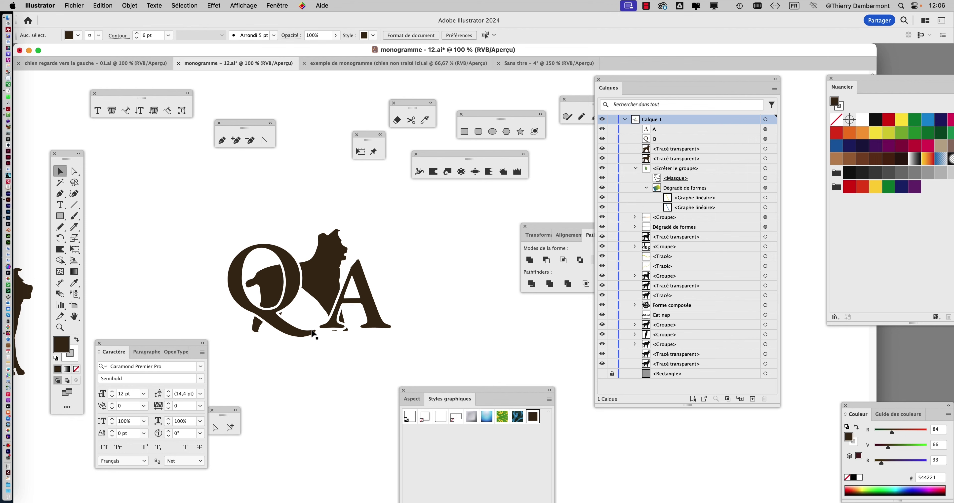
scroll(313, 335, down, 3)
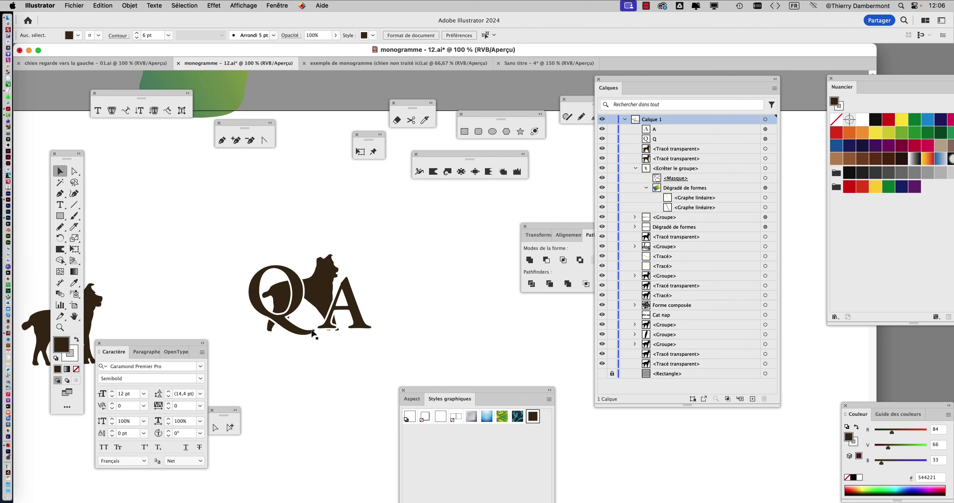
Step: Send the letter A to the back so it sits behind the dog
click(349, 301)
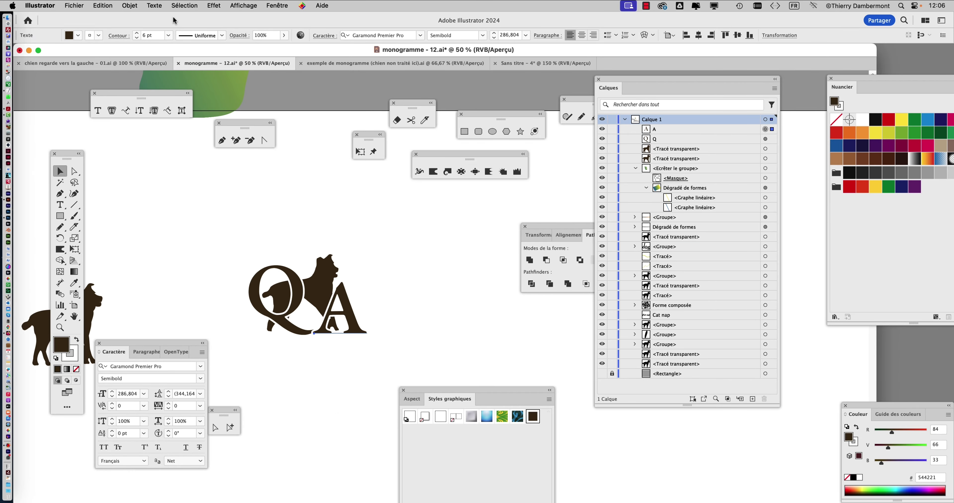
click(129, 4)
mouse_move(132, 29)
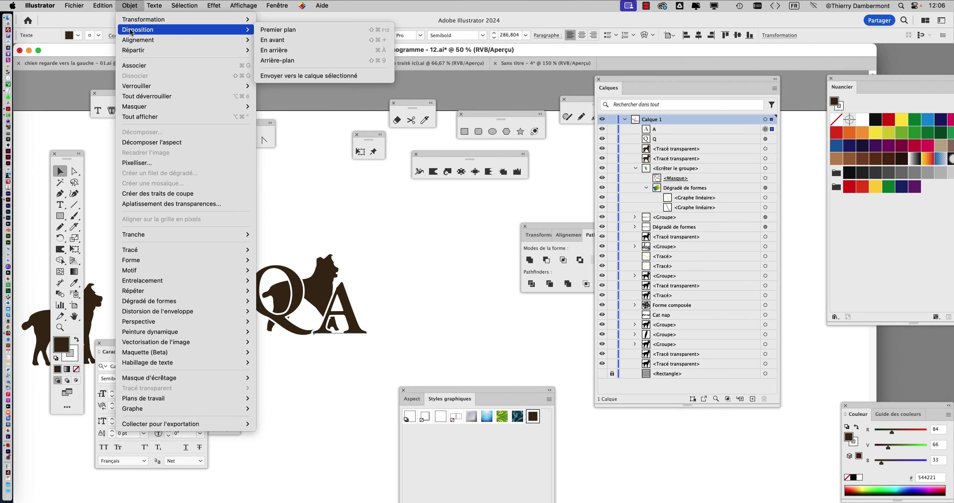
click(293, 61)
key(super+1)
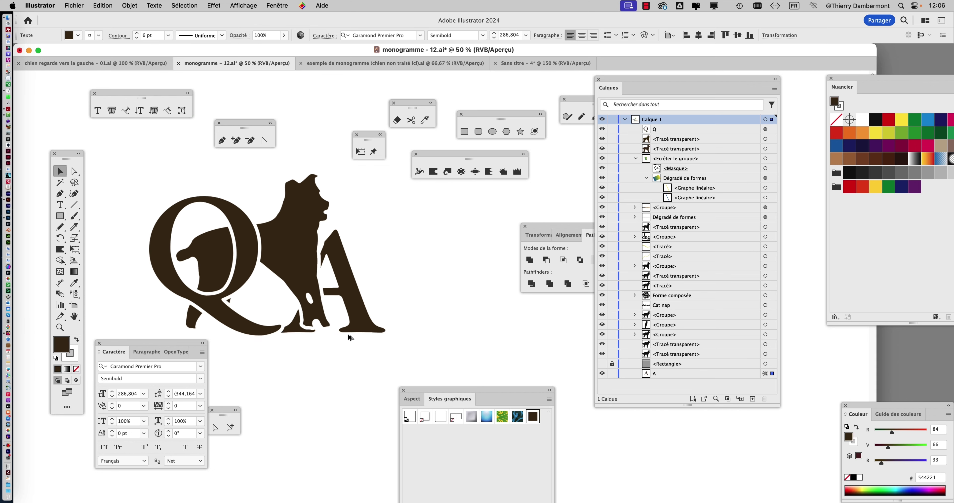
Step: Nudge the Q slightly upward and move the A up and right behind the dog's front legs
drag(356, 310, 356, 302)
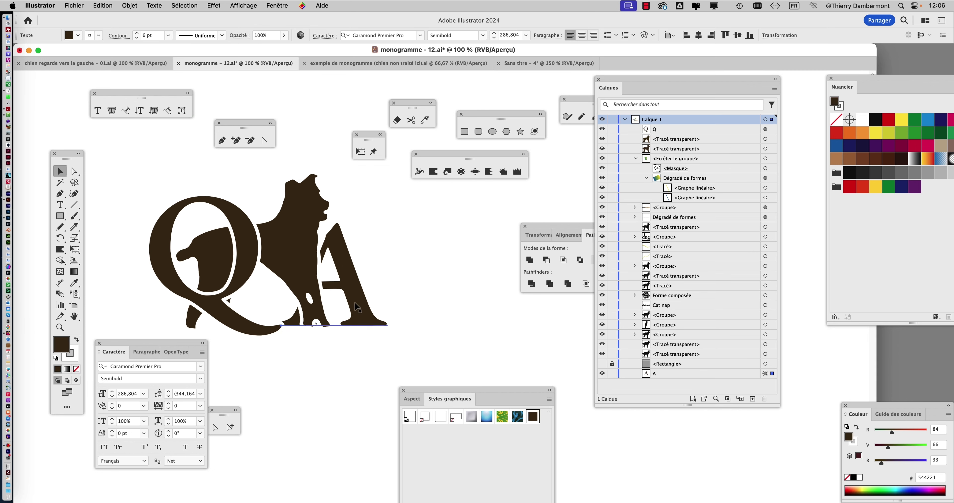
drag(253, 274, 254, 271)
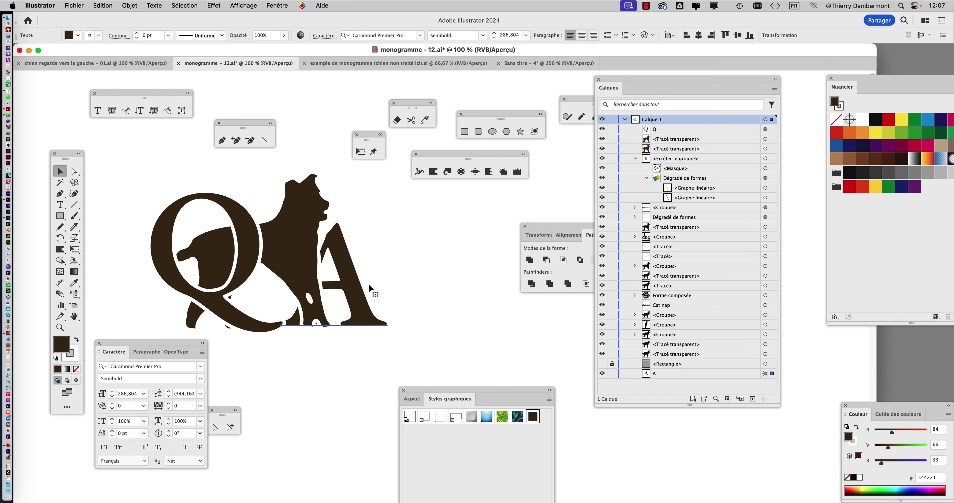
key(super+t)
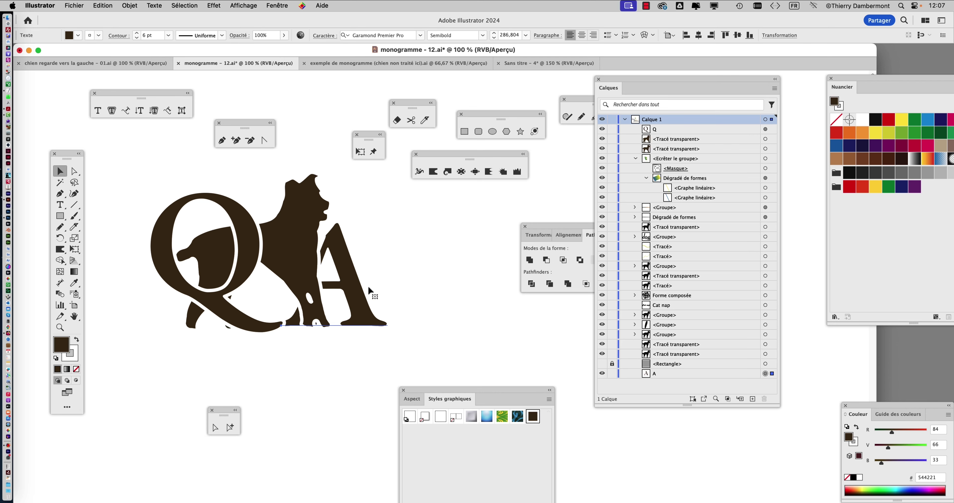
key(super+minus)
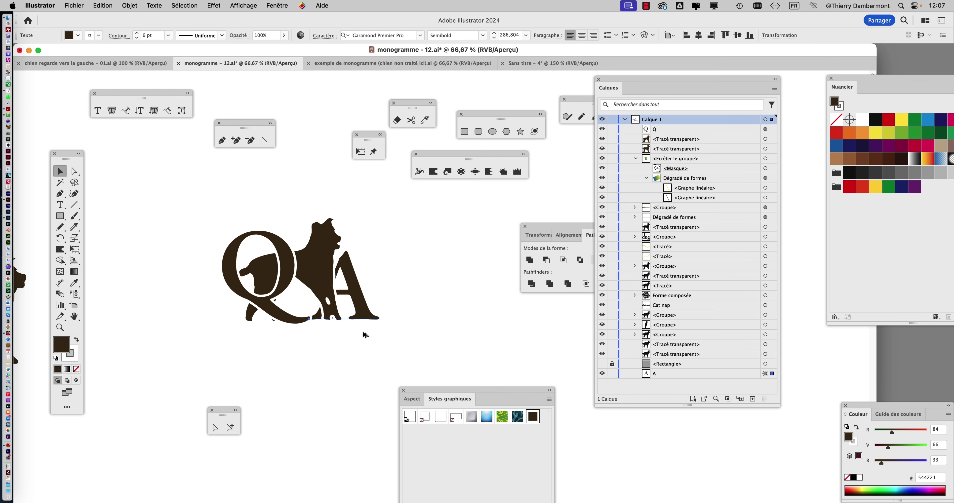
drag(375, 323, 371, 319)
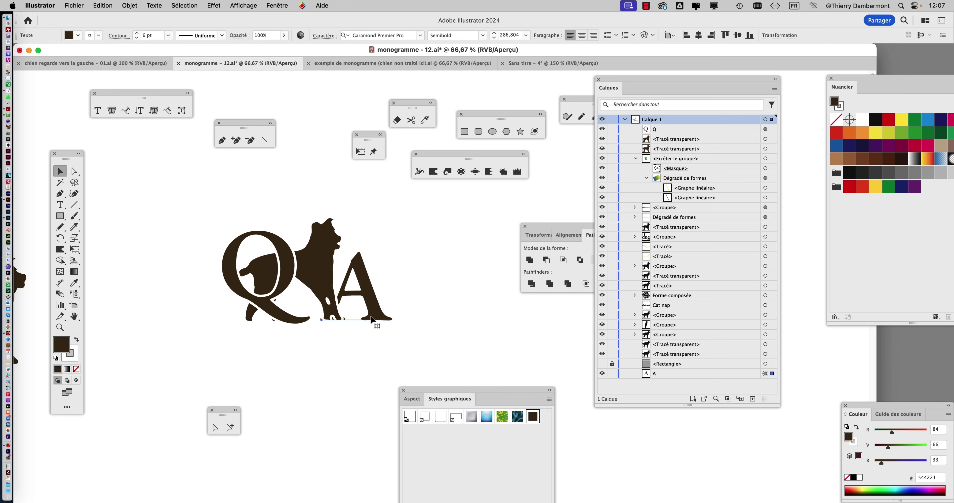
key(super+t)
key(super+t)
Step: Enlarge the A proportionally to about 479 pt with Free Transform, and align its base with the dog's feet
click(76, 251)
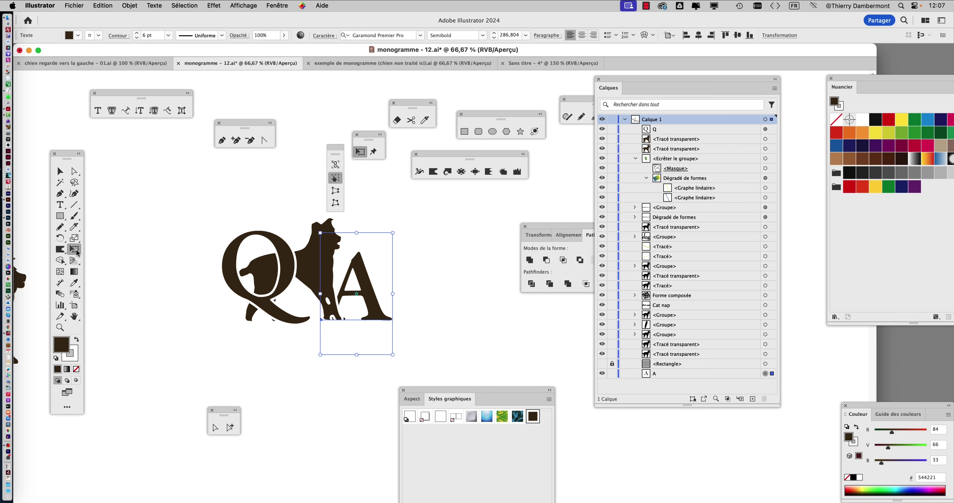
scroll(366, 281, right, 3)
scroll(367, 281, up, 2)
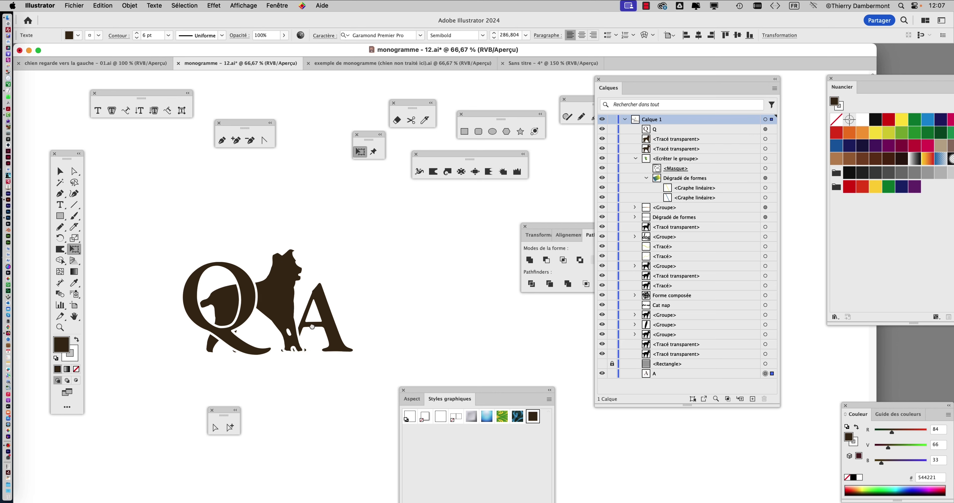
drag(350, 265, 400, 183)
scroll(400, 349, down, 1)
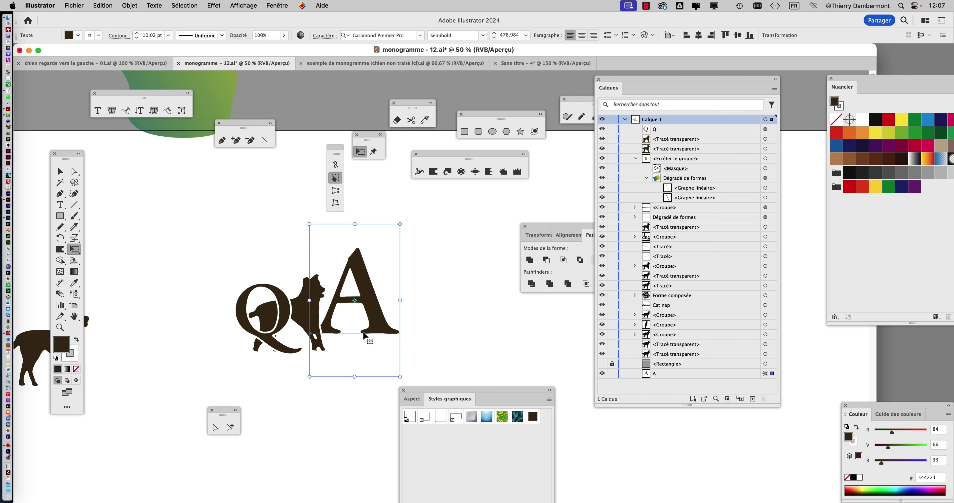
drag(377, 331, 351, 346)
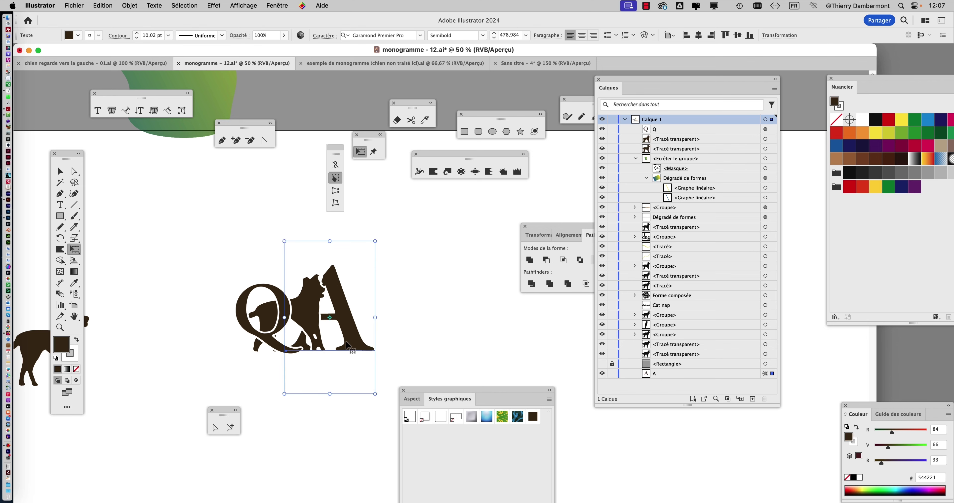
click(60, 170)
click(117, 244)
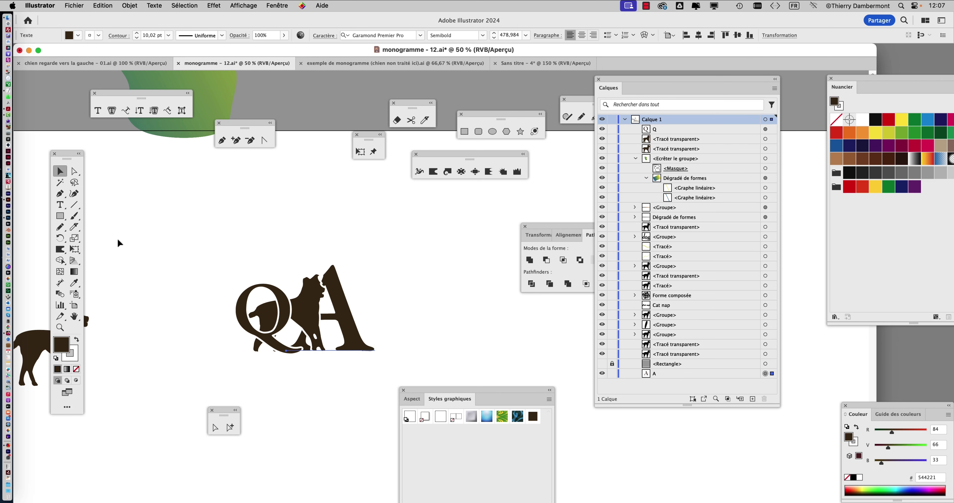
Step: Enlarge the letter Q to about 349 pt with Free Transform, then deselect it
scroll(246, 329, up, 1)
click(249, 297)
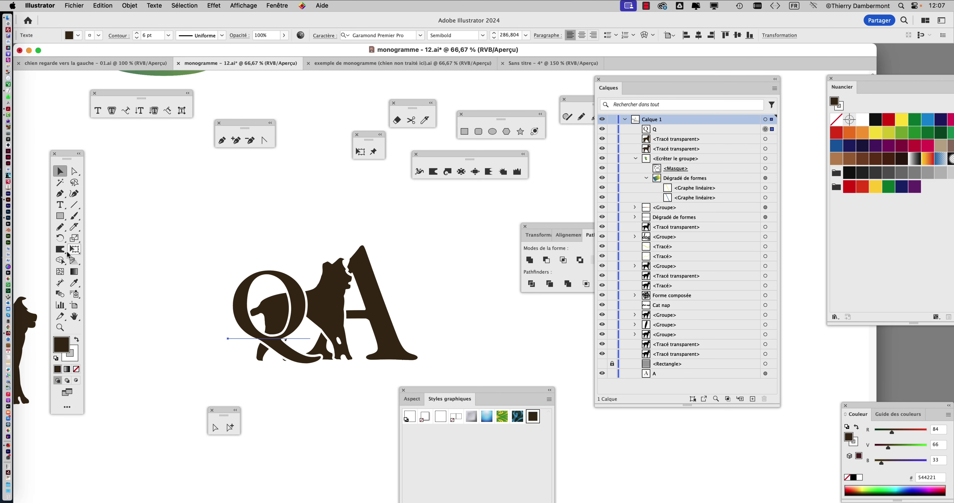
click(75, 249)
mouse_move(228, 251)
mouse_down()
mouse_move(200, 215)
mouse_move(208, 224)
mouse_up()
click(60, 171)
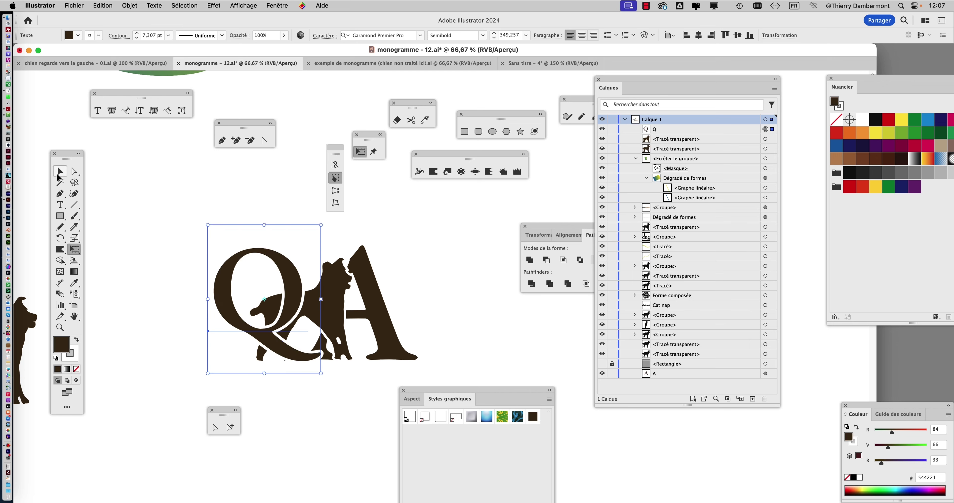
click(198, 249)
Step: Lower the Q around the dog's hindquarters and reposition the A down and right behind the dog's head and chest
drag(285, 279, 285, 308)
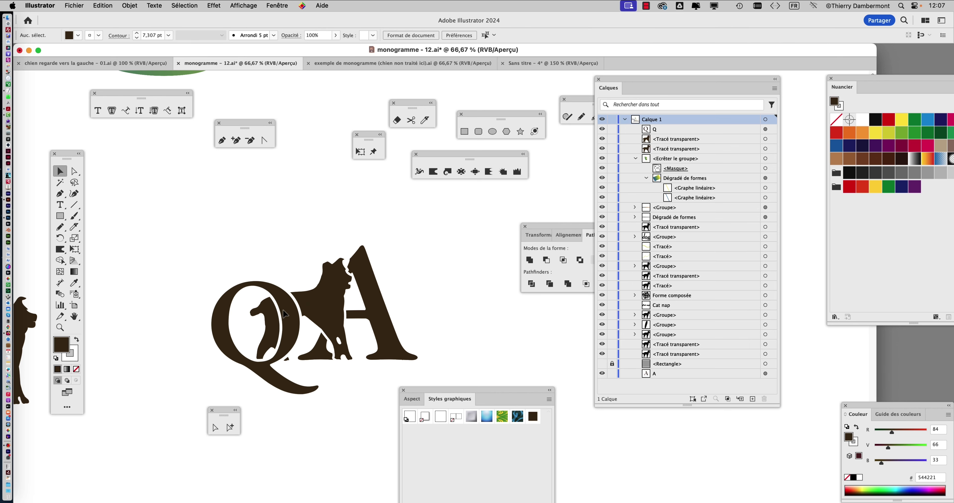
mouse_move(376, 306)
mouse_down()
mouse_move(367, 287)
mouse_move(358, 300)
mouse_up()
click(404, 320)
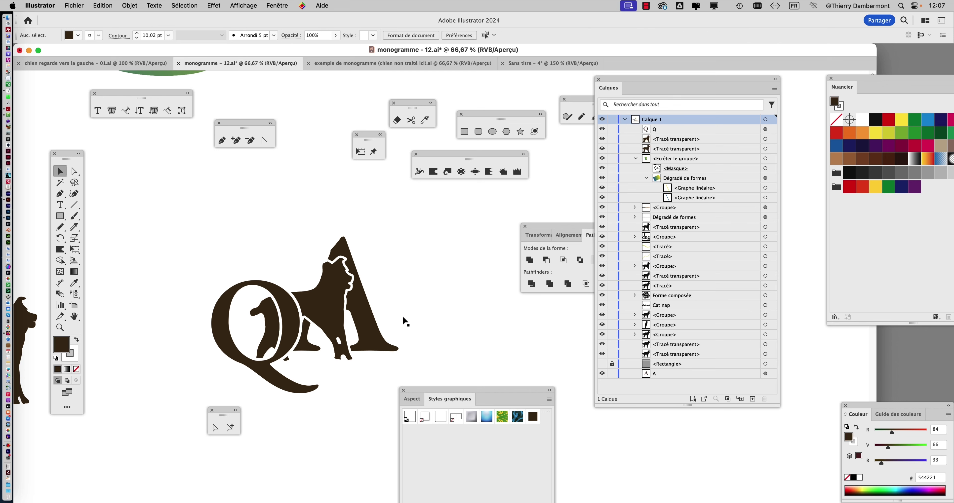
drag(295, 328, 294, 321)
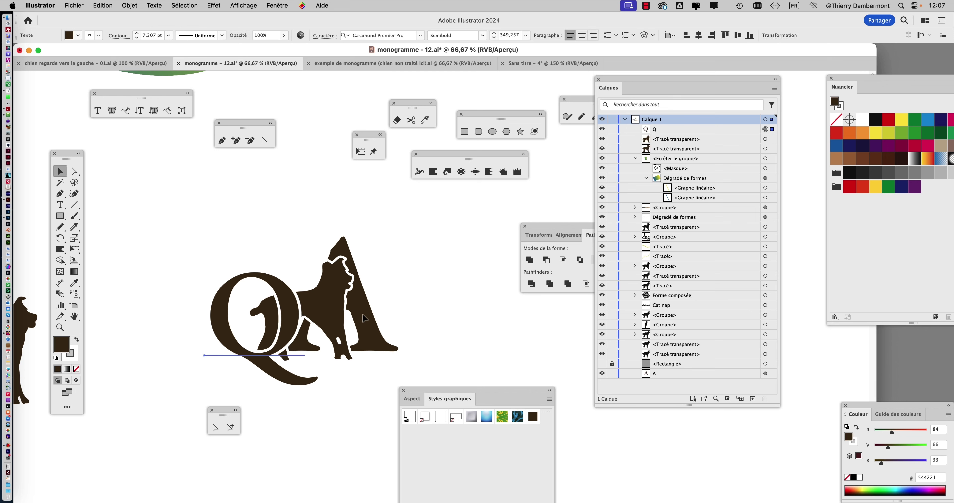
drag(363, 314, 387, 341)
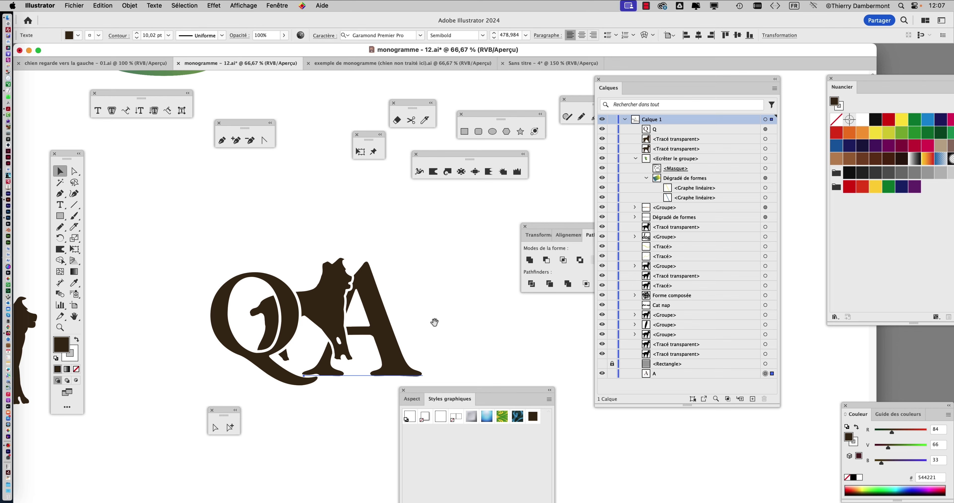
Step: Move the dog down between the letters, nudge the Q down and left, and lower the A to the level of the dog's feet
scroll(434, 324, down, 3)
drag(335, 266, 344, 297)
click(392, 369)
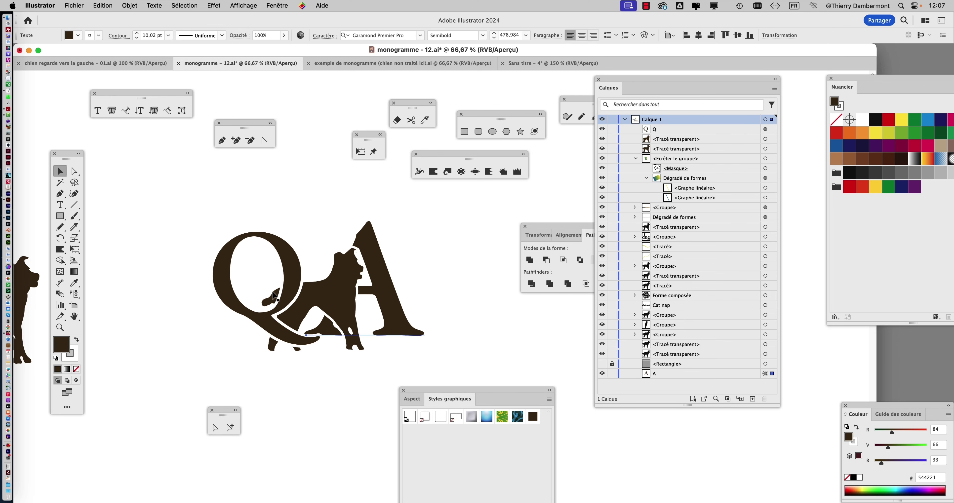
mouse_move(283, 290)
mouse_down()
mouse_move(333, 294)
mouse_move(286, 296)
mouse_up()
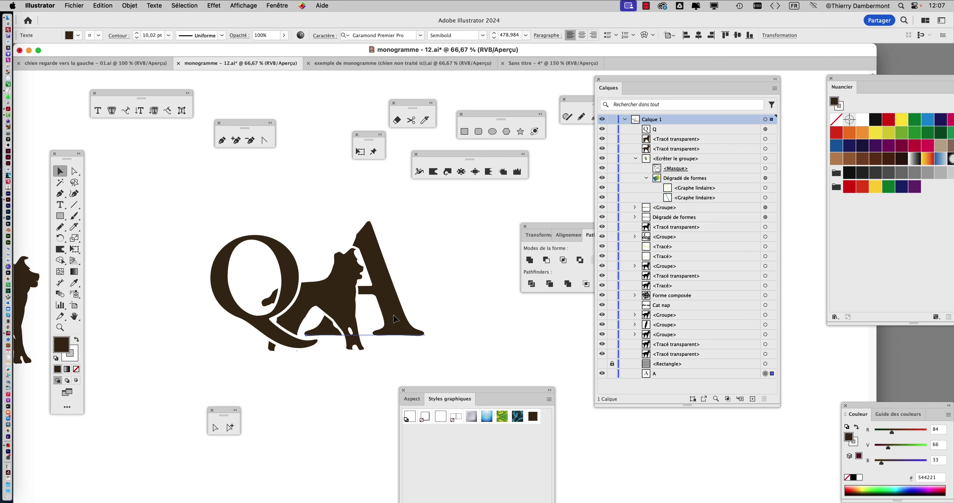
drag(396, 318, 398, 329)
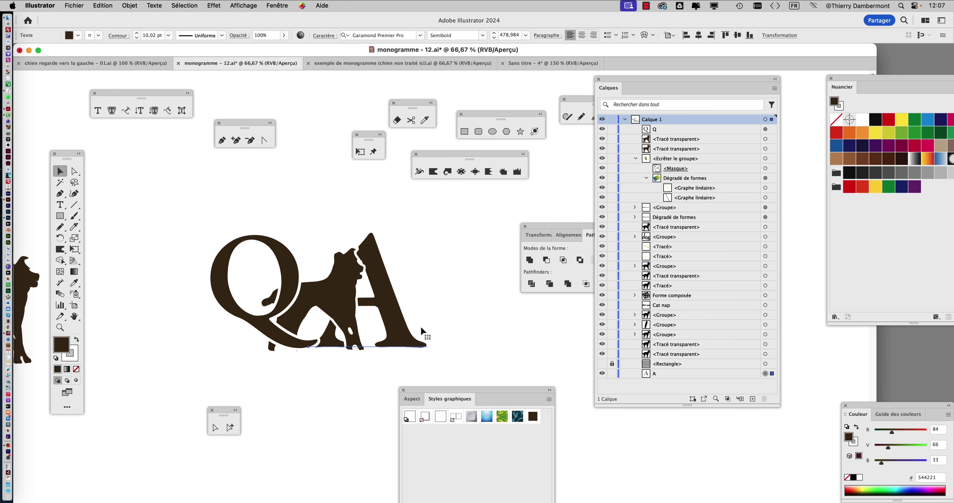
scroll(410, 321, up, 3)
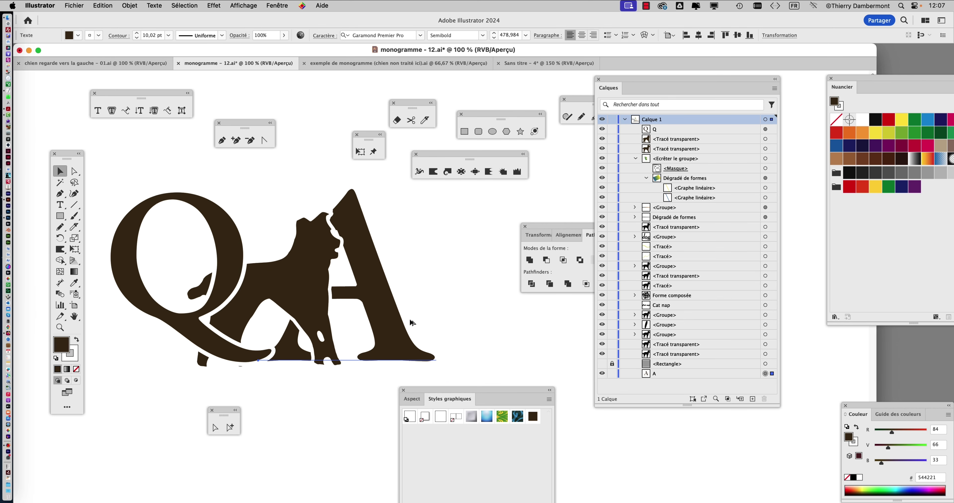
Step: Save the document under the new file name "monogramme - 13.ai" in Adobe Illustrator format, accepting the save options
scroll(412, 323, down, 1)
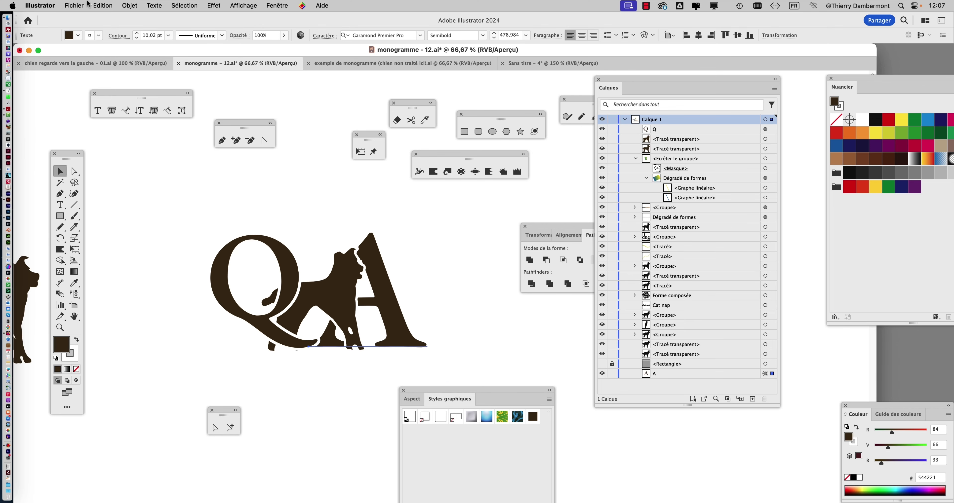
click(78, 5)
click(84, 99)
click(573, 96)
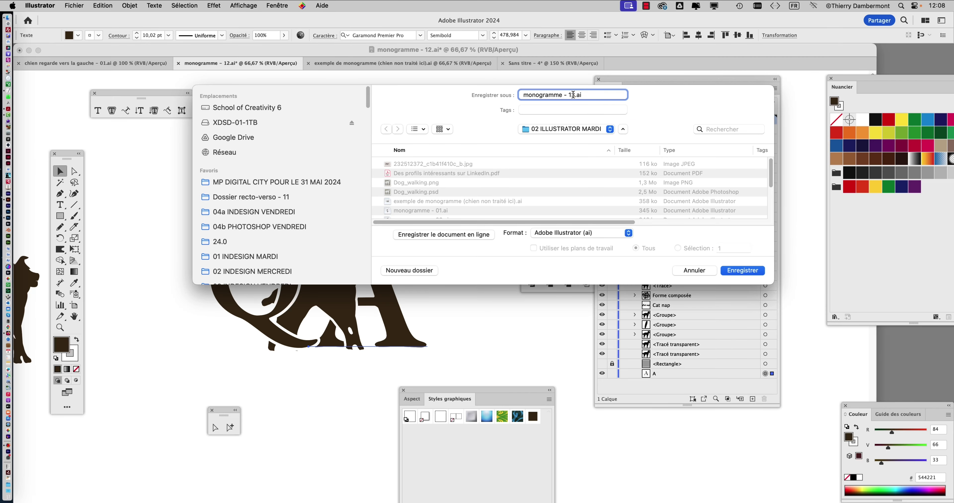
click(748, 274)
click(608, 351)
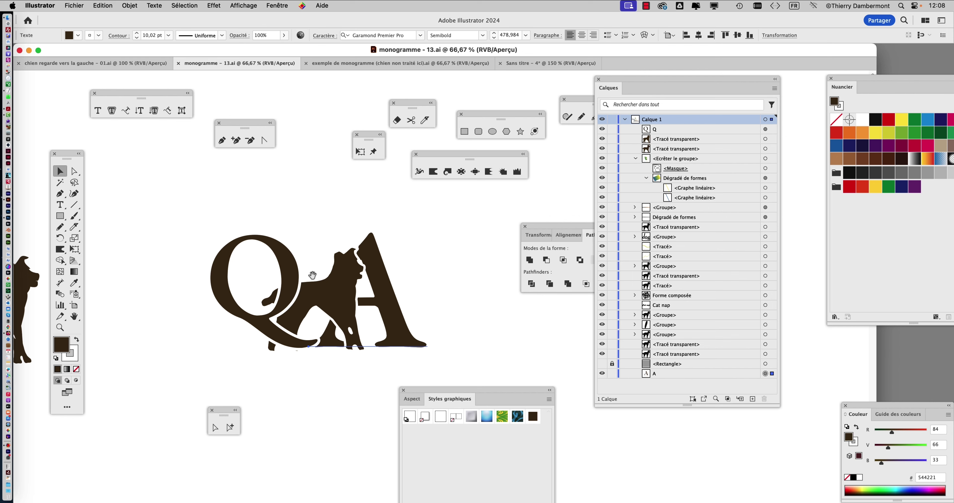
Step: Place a copy of the letter Q above the dog monogram and extend its text to "QA"
scroll(311, 303, up, 3)
scroll(311, 303, left, 2)
drag(310, 329, 241, 203)
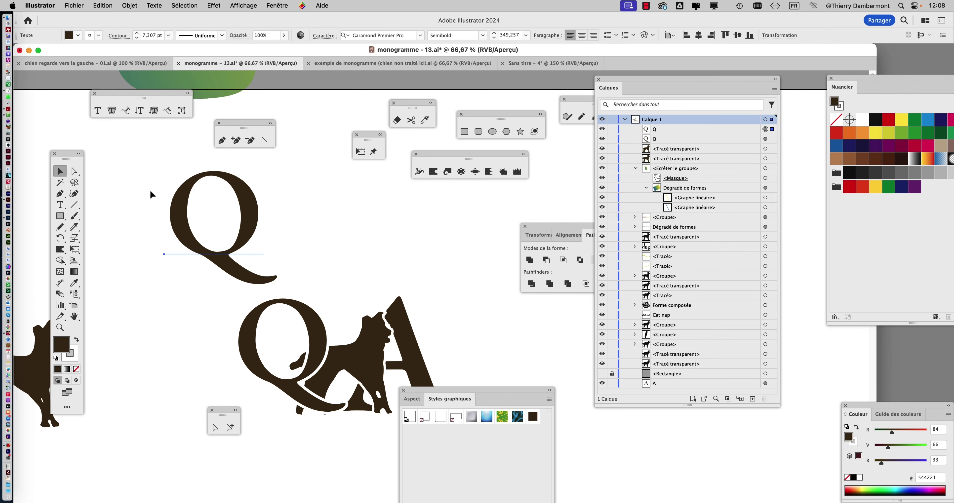
click(60, 204)
click(259, 232)
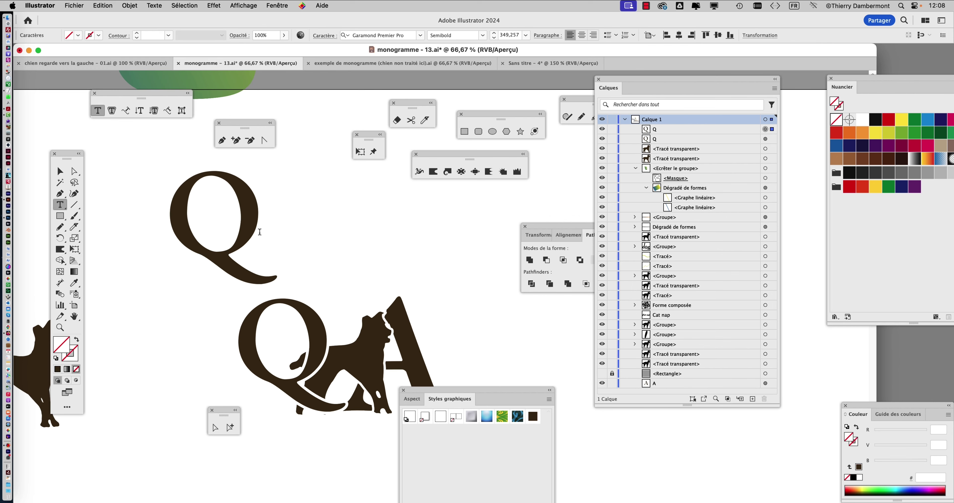
text(A)
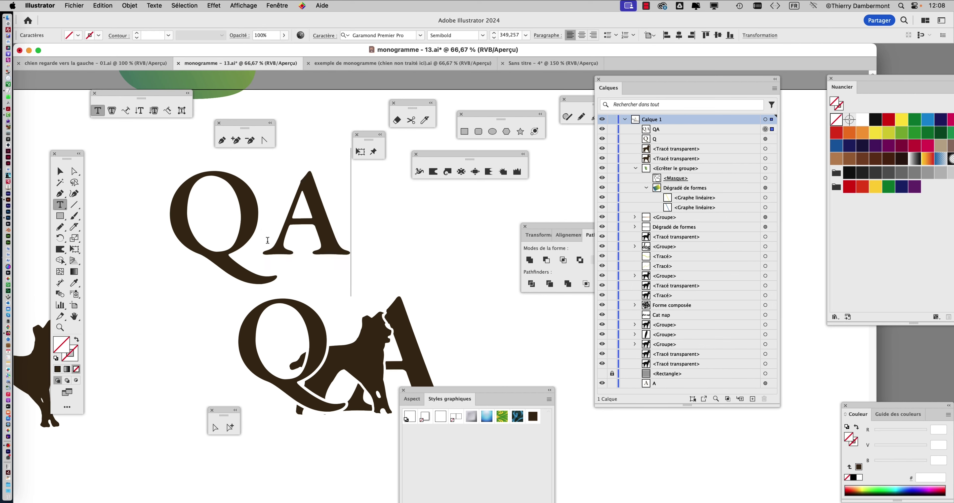
click(60, 170)
Step: Move the plain QA text to the right of the dog monogram and duplicate it directly below
scroll(189, 311, down, 2)
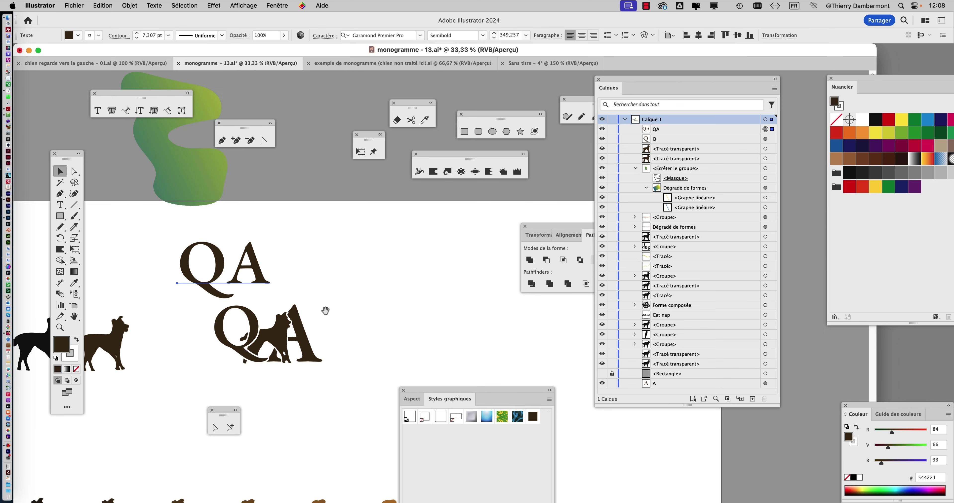
drag(323, 313, 200, 278)
drag(97, 234, 339, 285)
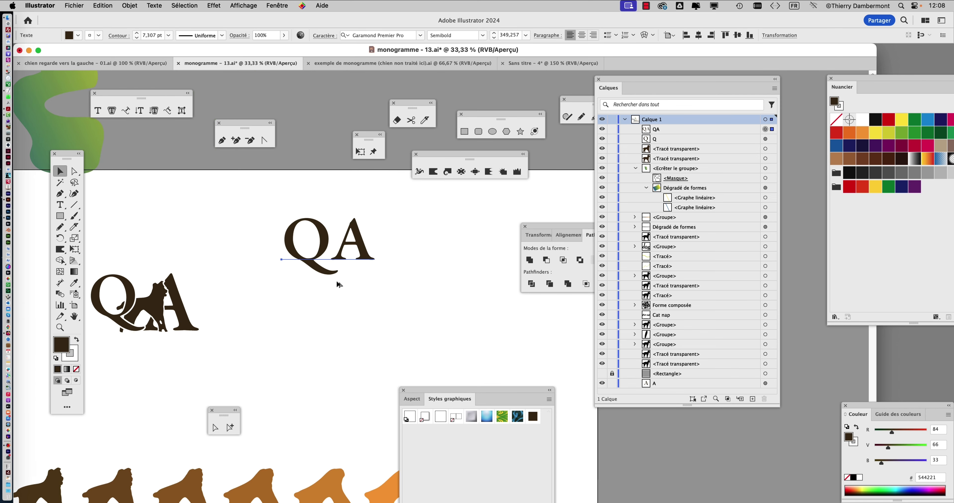
drag(328, 248, 326, 330)
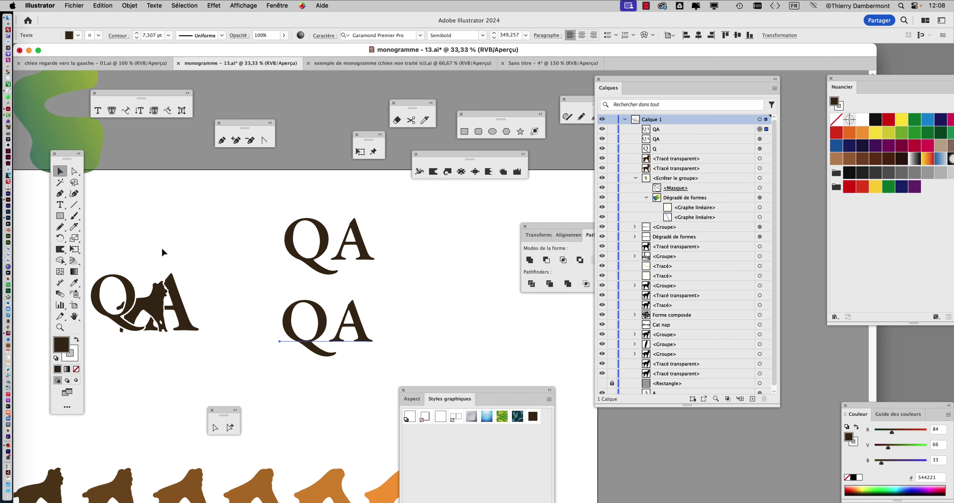
Step: Delete the A from the upper QA text and the Q from the lower one to get separate letters
click(59, 205)
click(333, 246)
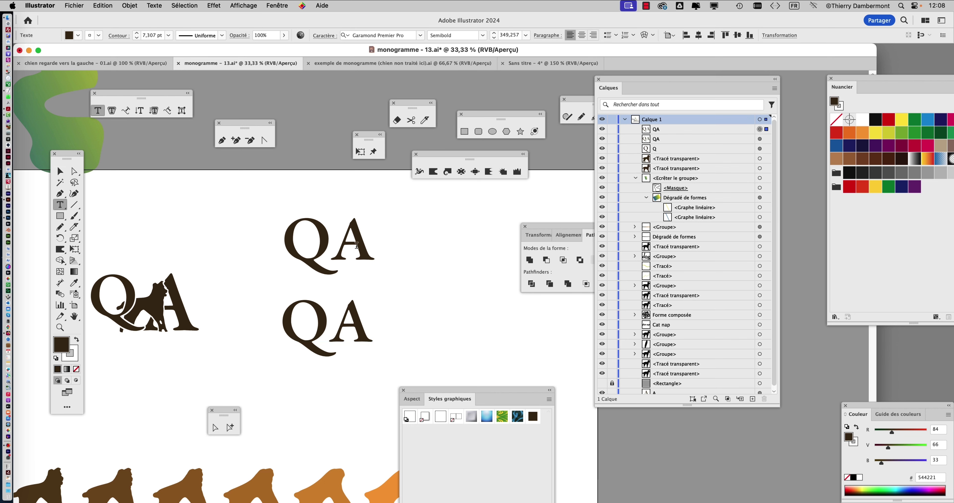
key(Delete)
drag(331, 322, 279, 322)
key(BackSpace)
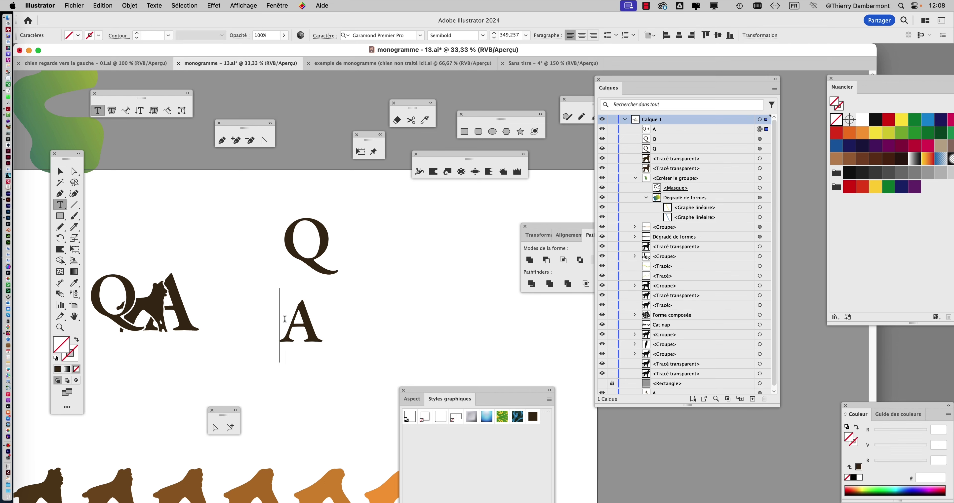
click(60, 171)
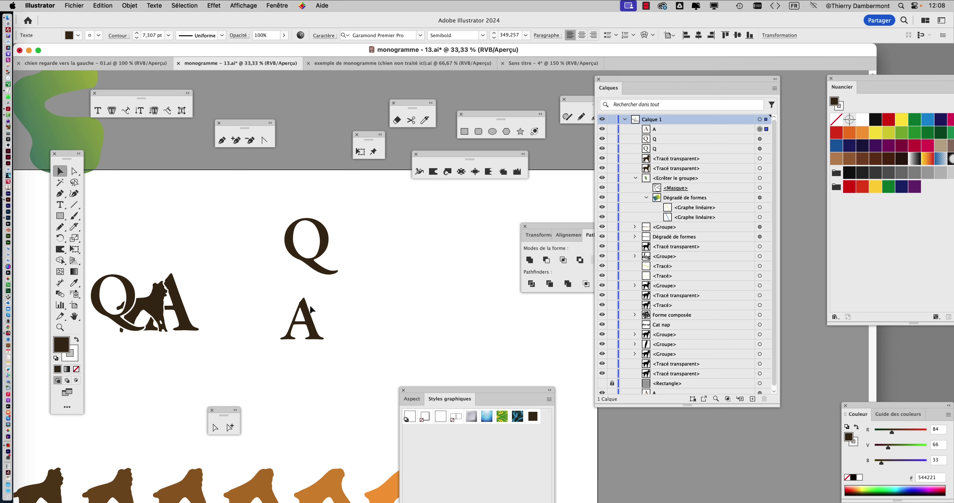
Step: Overlap the separate A on the Q's left side to form an interlaced AQ, then nudge the A slightly down and left
drag(302, 326, 344, 258)
mouse_move(323, 229)
mouse_down()
mouse_move(261, 269)
mouse_move(322, 234)
mouse_move(340, 235)
mouse_up()
drag(281, 215, 335, 255)
key(super+equal)
click(440, 259)
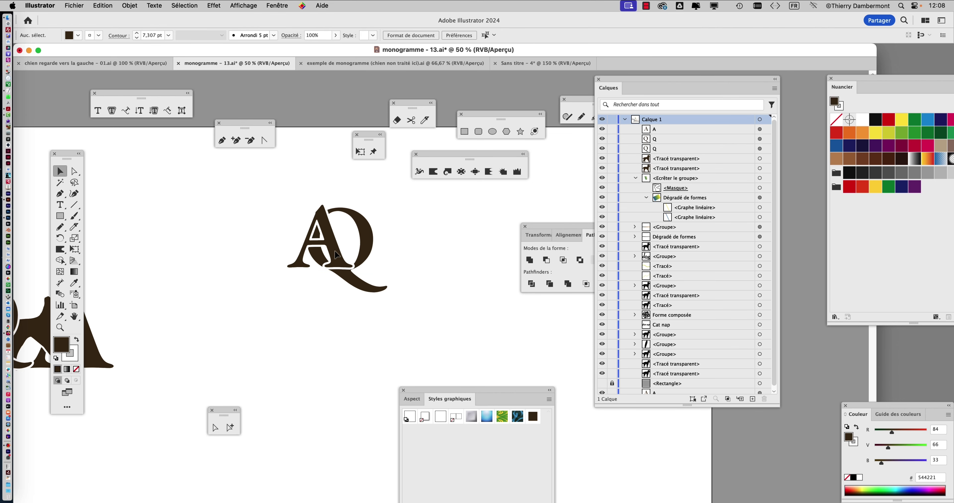
click(336, 255)
scroll(336, 254, up, 2)
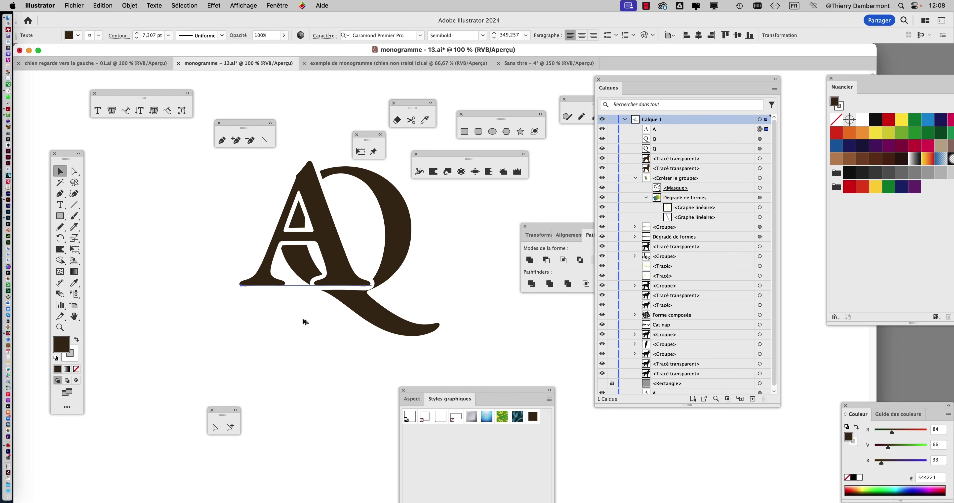
mouse_move(337, 269)
mouse_down()
mouse_move(335, 287)
mouse_move(335, 272)
mouse_up()
key(super+minus)
key(super+minus)
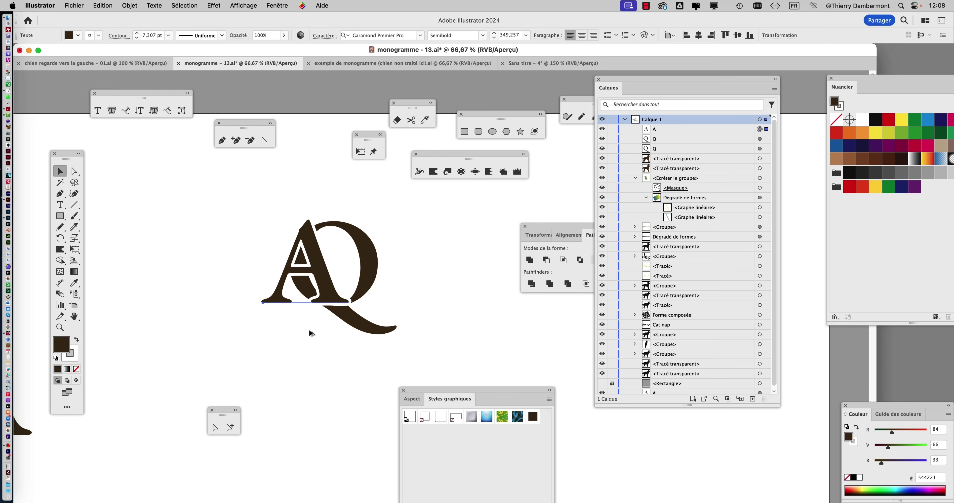
Step: Return to the dog monogram, select its letters Q and A together, and activate Free Transform
drag(309, 334, 446, 338)
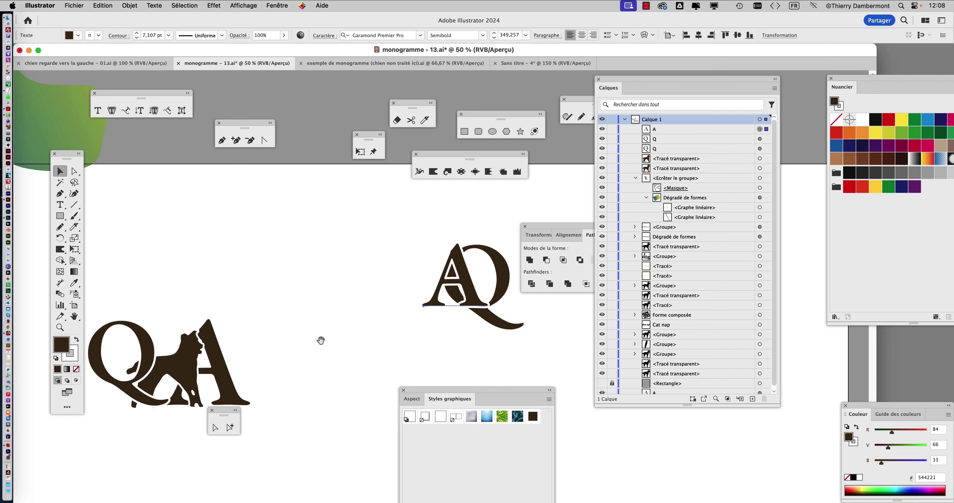
drag(321, 341, 381, 272)
scroll(290, 315, up, 1)
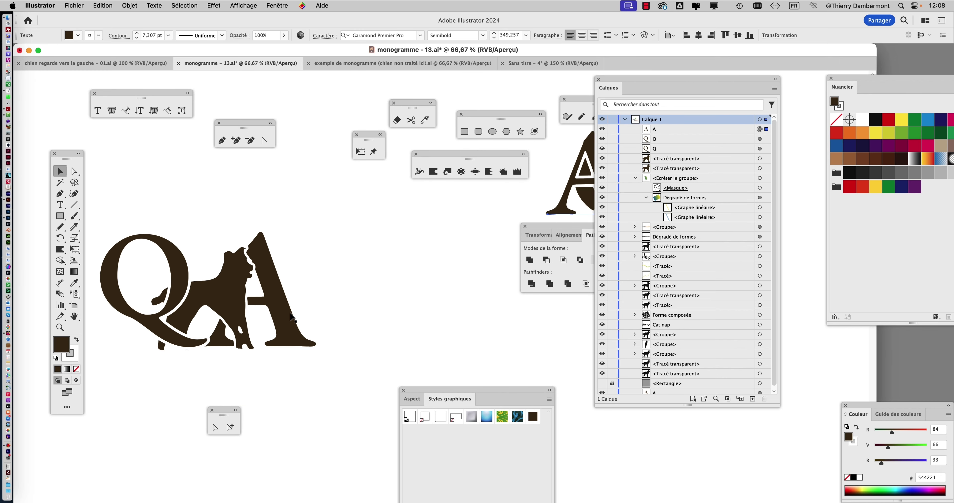
click(181, 280)
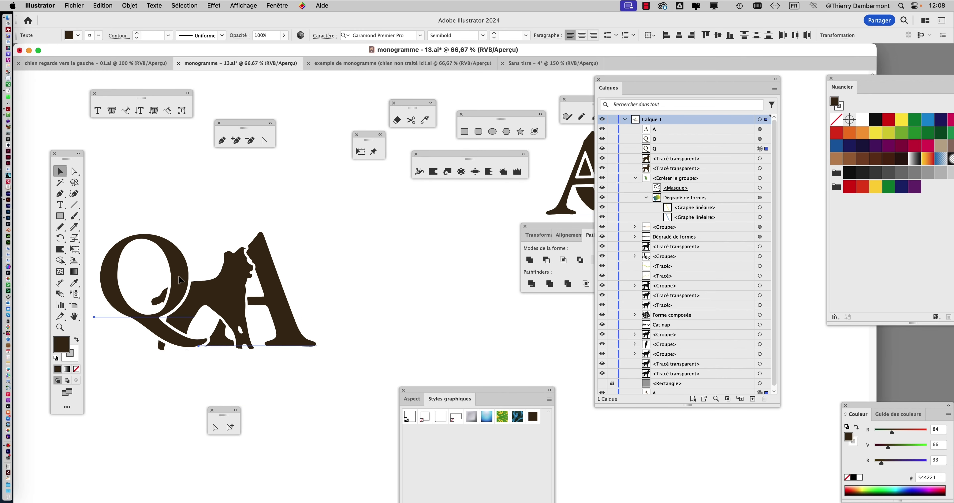
click(76, 250)
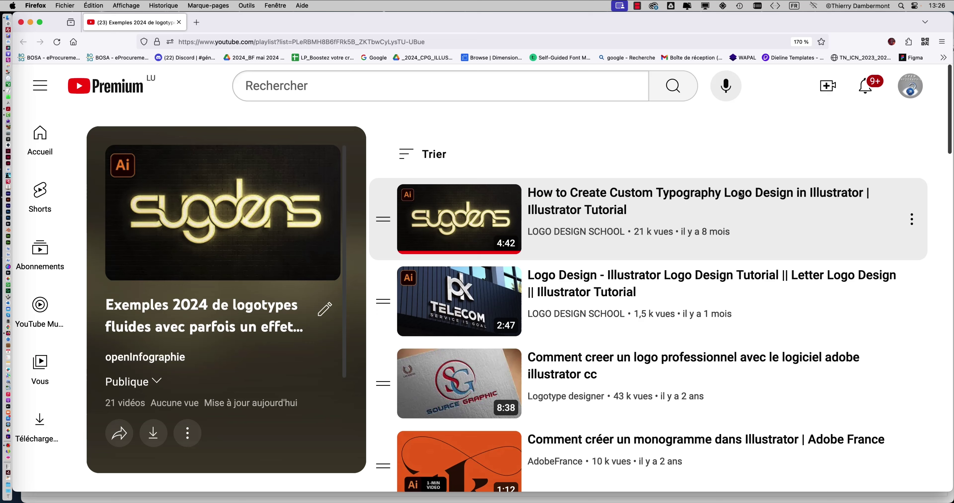
Step: Switch to Firefox and display the QR code for the YouTube playlist of 2024 fluid logotype examples
click(925, 42)
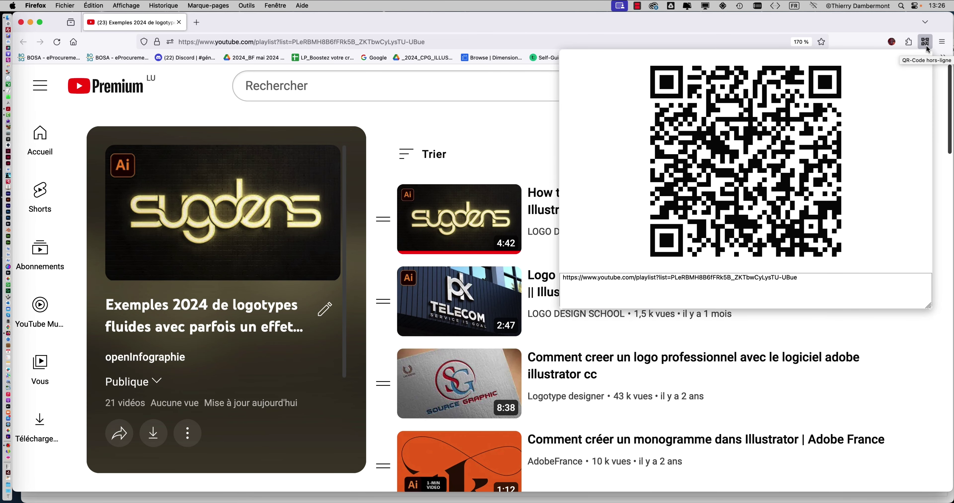
click(466, 131)
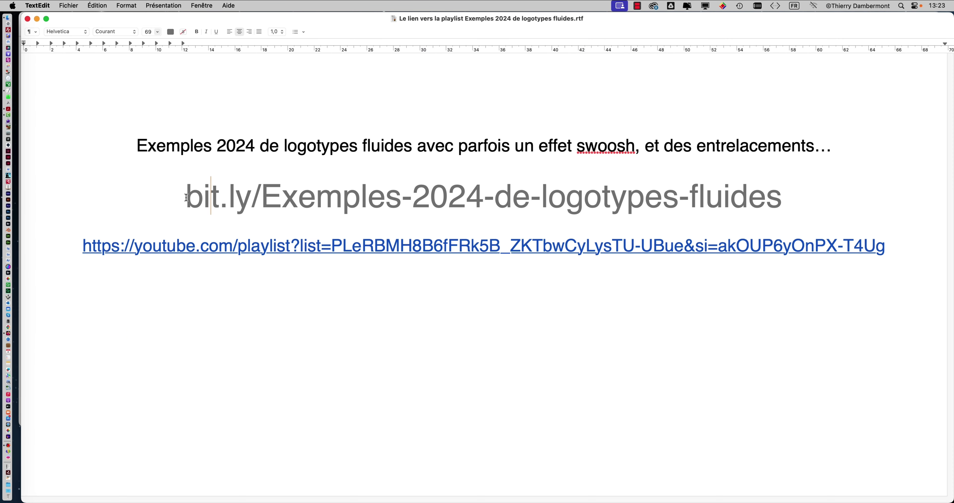
Step: Highlight the bit.ly short link in the TextEdit document, open the full YouTube playlist link in Firefox, and move the browser window up
drag(185, 196, 780, 197)
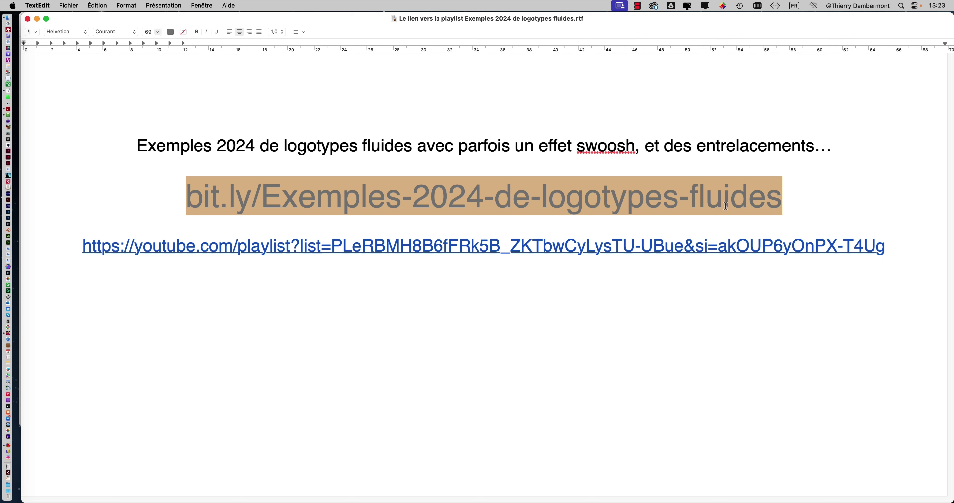
click(564, 251)
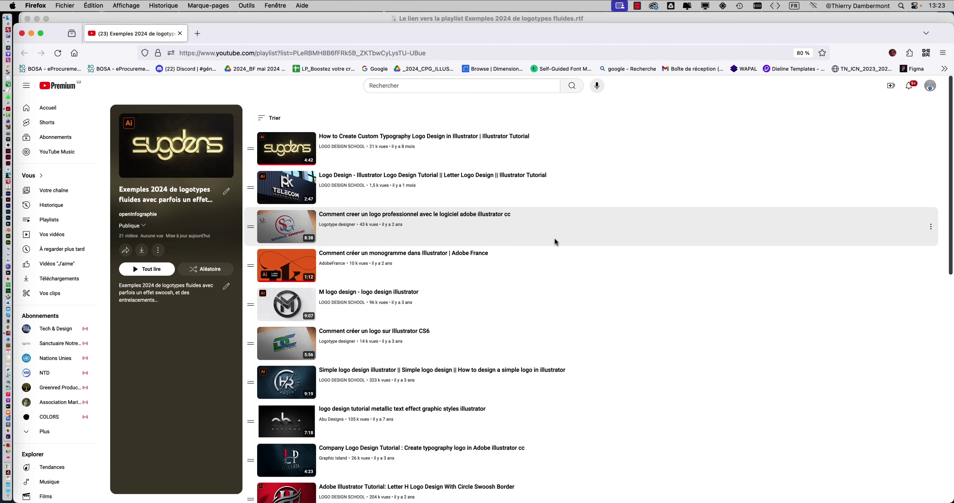
drag(237, 27, 237, 16)
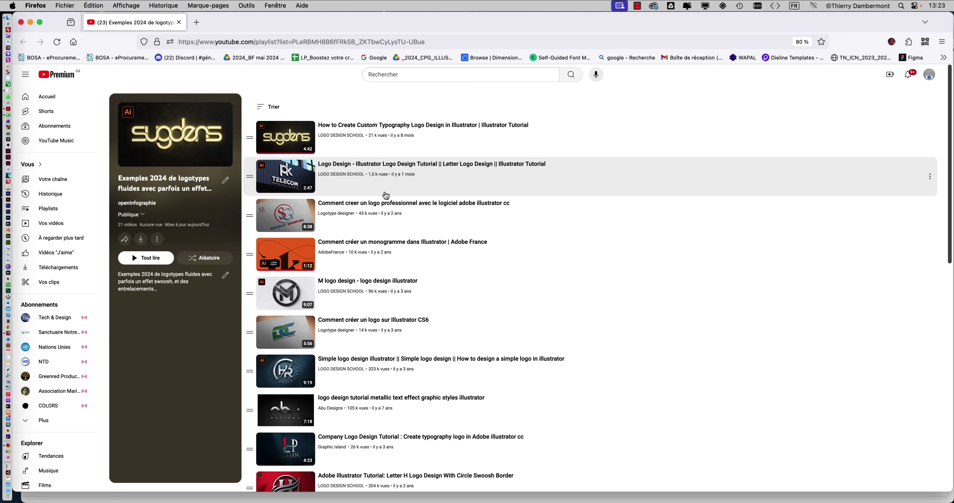
Step: Enlarge the playlist page to 170 % zoom
key(super+plus)
key(super+plus)
key(super+plus)
key(super+plus)
key(super+plus)
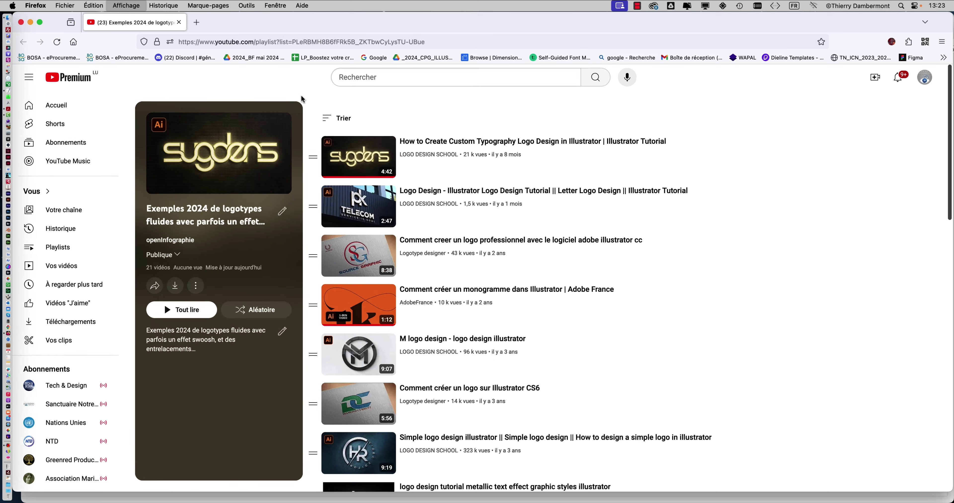
key(super+plus)
key(super+plus)
key(super+plus)
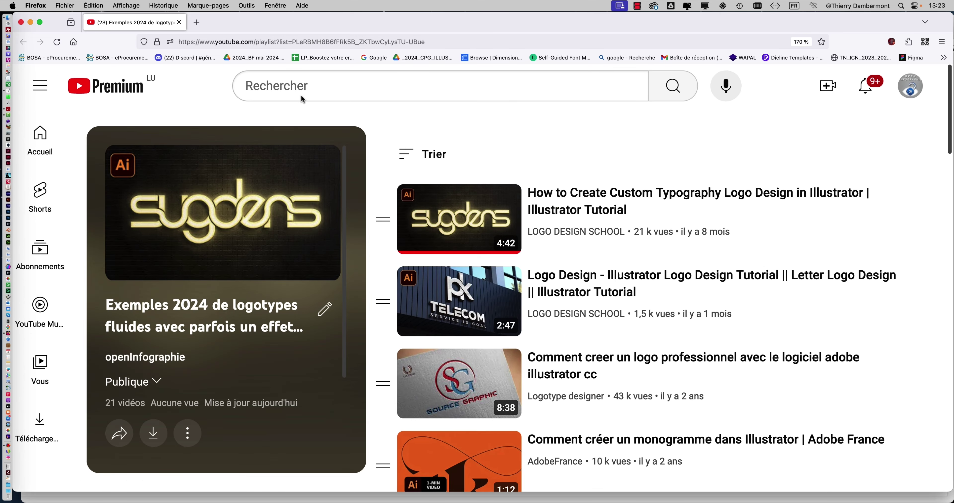
key(super+minus)
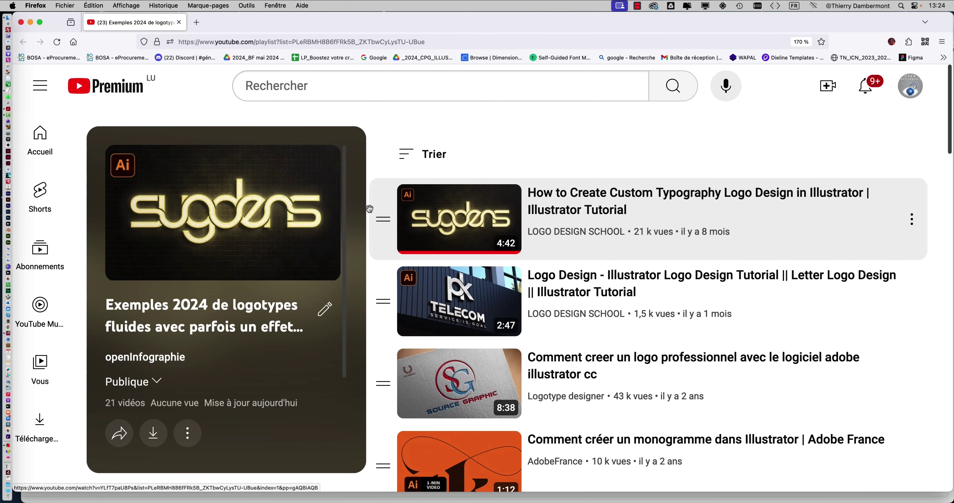
Step: Switch to TextEdit, highlight the words about the swoosh effect in the playlist title, and return to the playlist in Firefox
key(super+Tab)
click(261, 159)
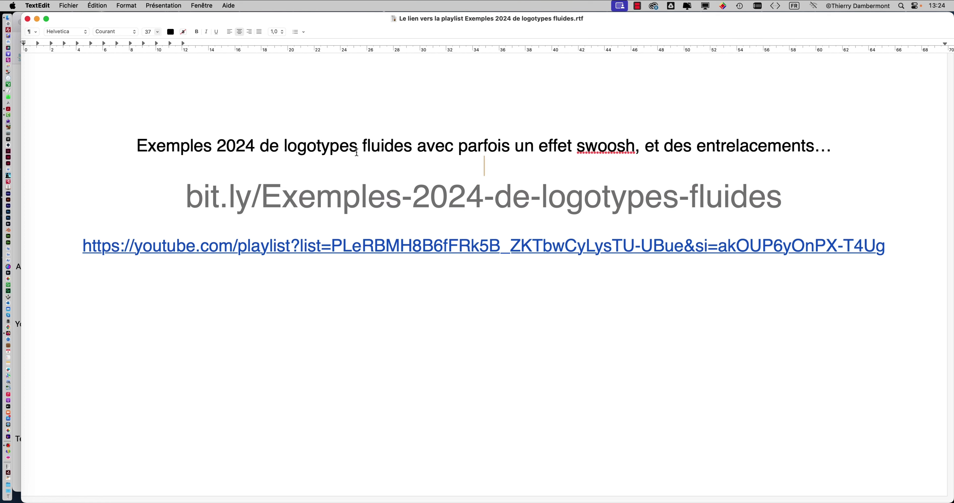
drag(357, 152, 625, 148)
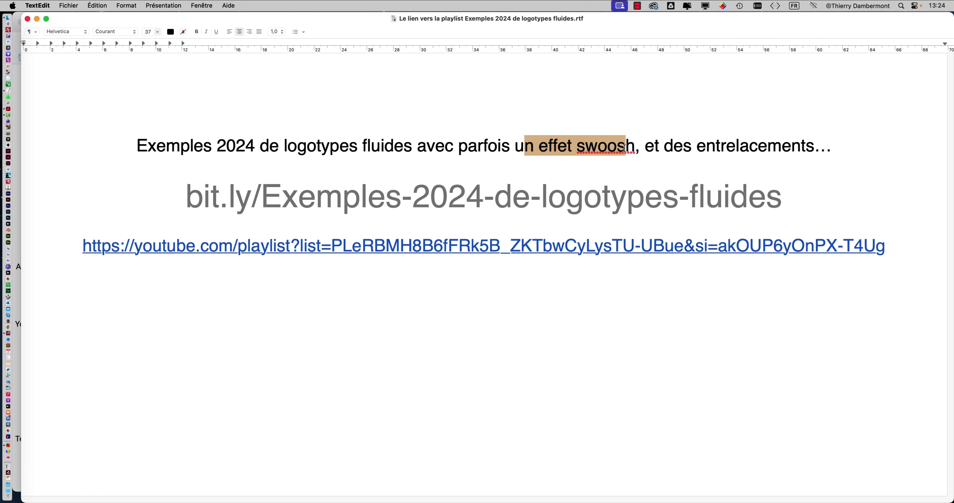
click(676, 153)
key(super+Tab)
key(super+Tab)
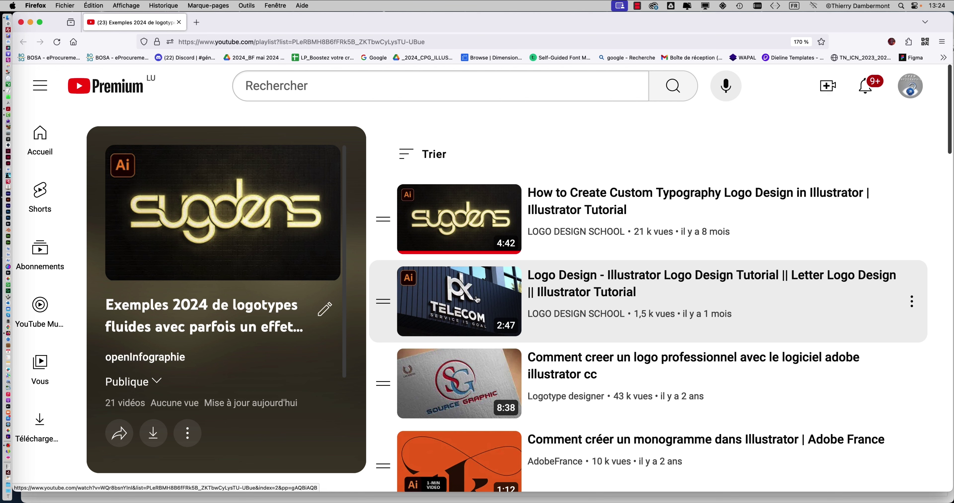
Step: Browse the playlist's first logo and monogram design tutorials, from the custom typography video onward
scroll(477, 299, down, 2)
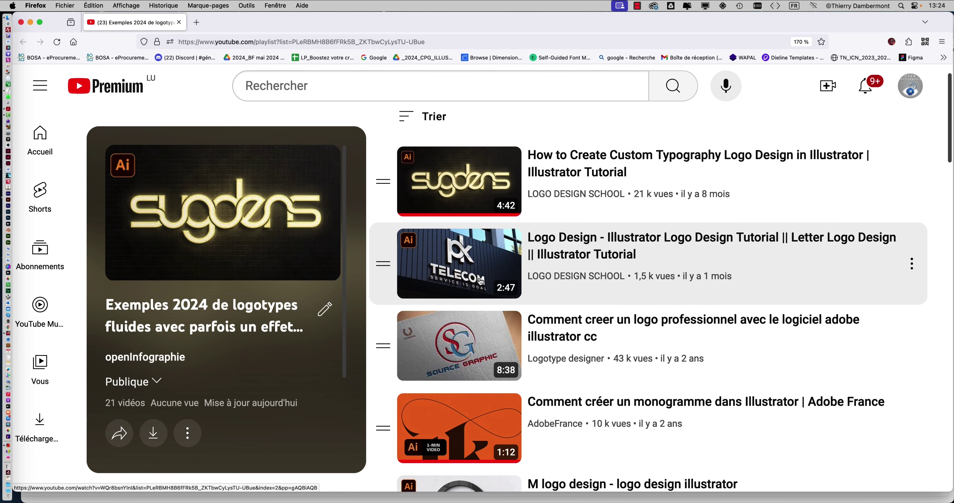
scroll(481, 281, down, 1)
scroll(480, 280, down, 1)
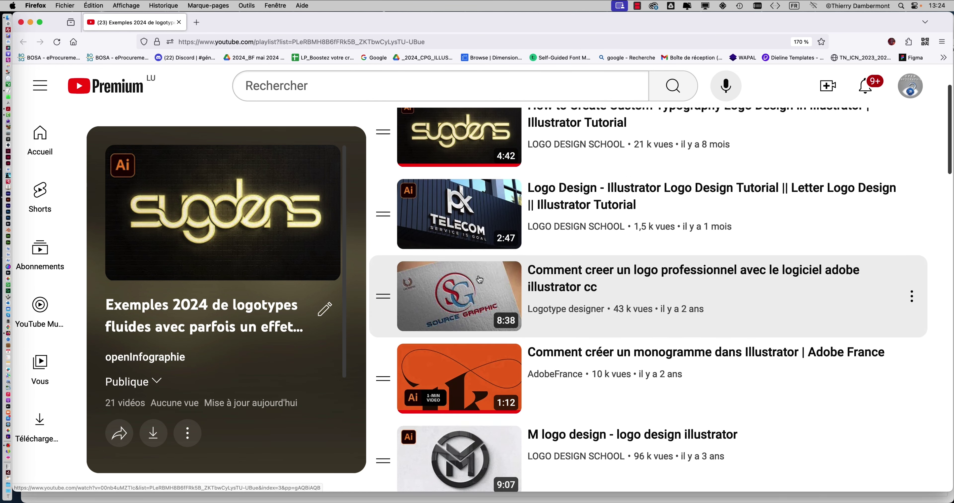
scroll(477, 274, up, 3)
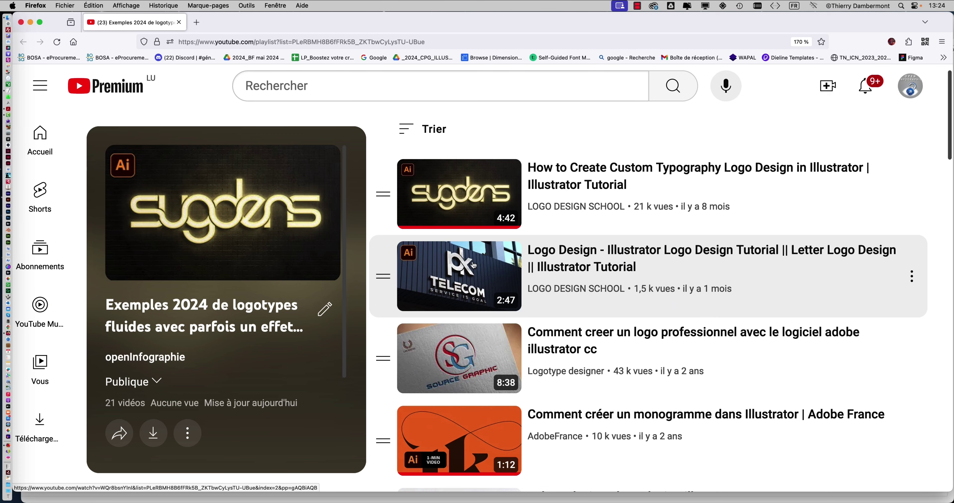
scroll(472, 259, down, 3)
scroll(473, 265, down, 1)
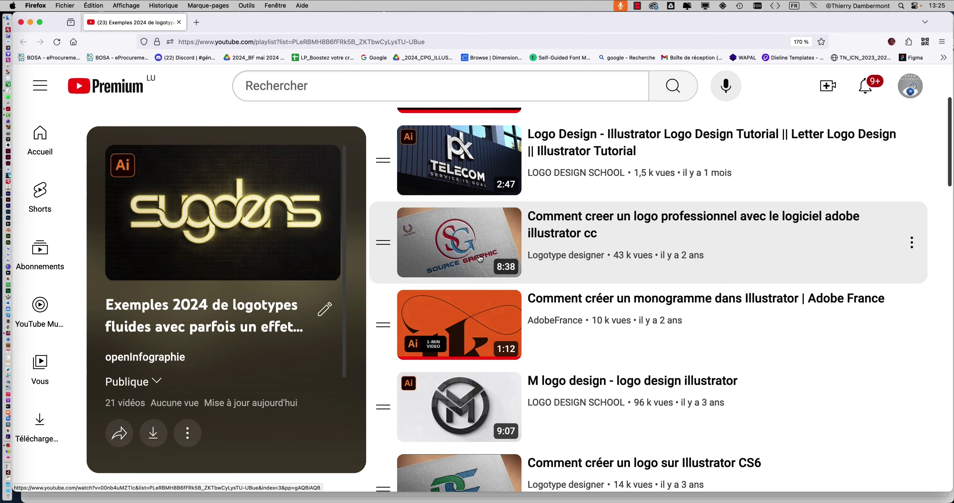
scroll(480, 256, down, 3)
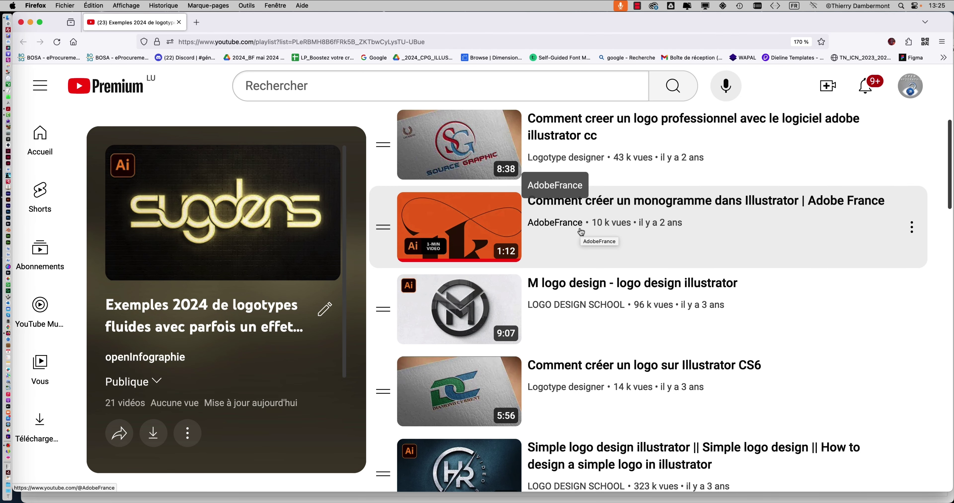
Step: Browse the playlist's logo tutorials from the Adobe France monogram video to the red and grey SR logo
scroll(475, 300, down, 1)
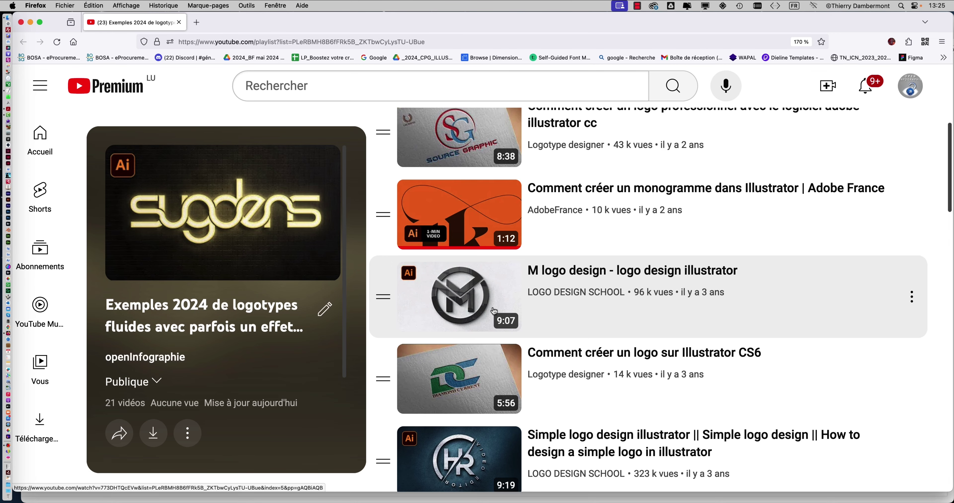
scroll(493, 310, down, 2)
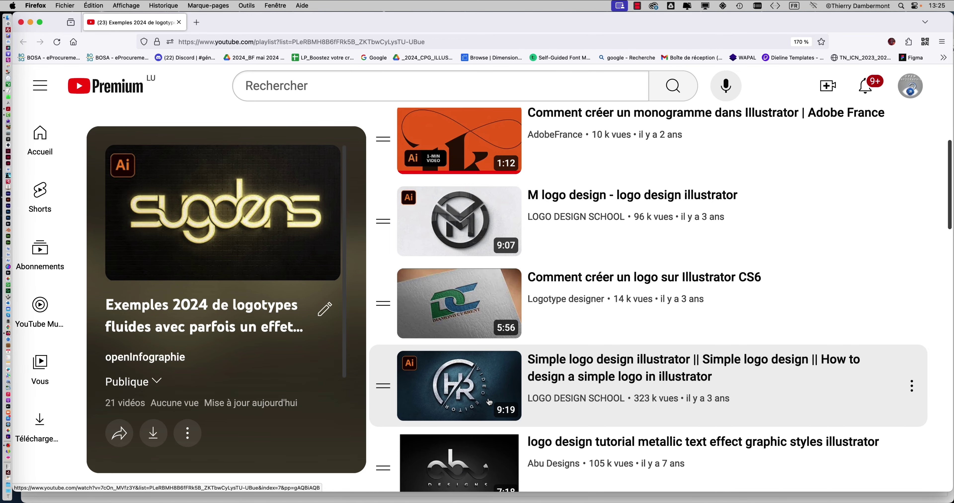
scroll(488, 394, down, 5)
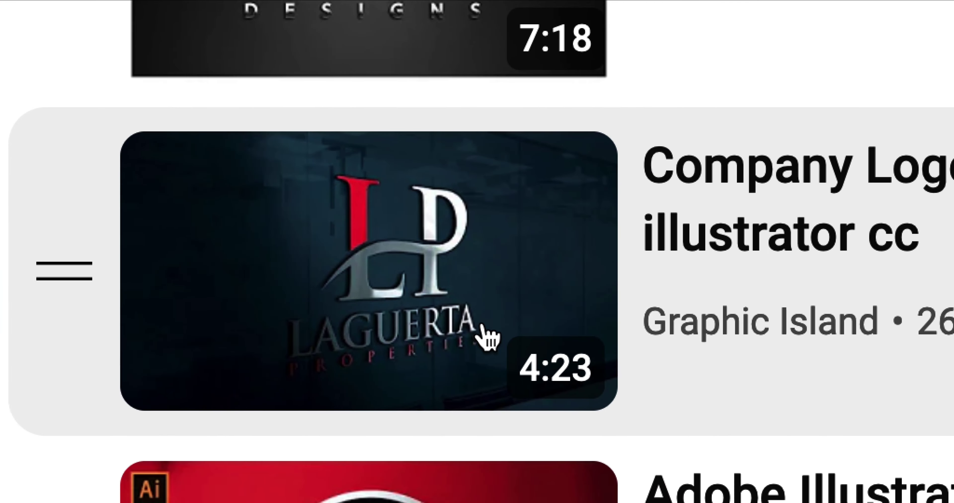
scroll(489, 354, down, 3)
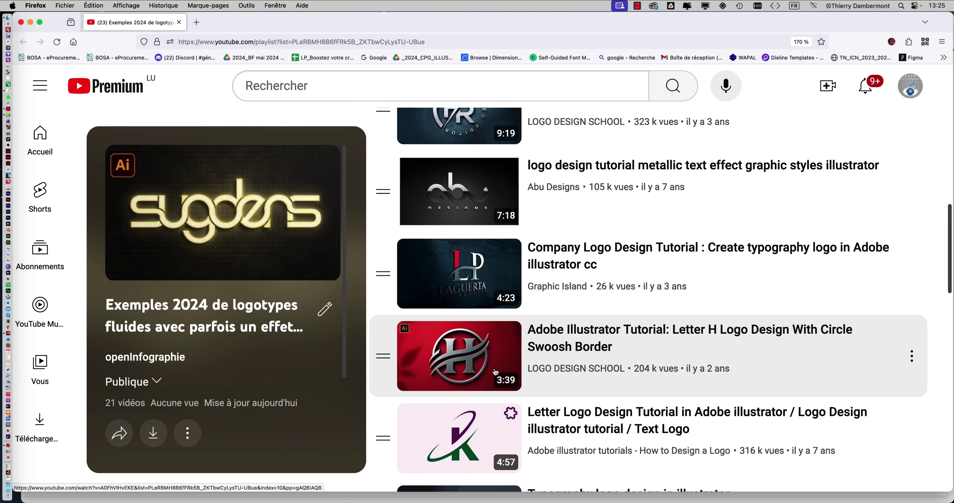
scroll(491, 360, down, 2)
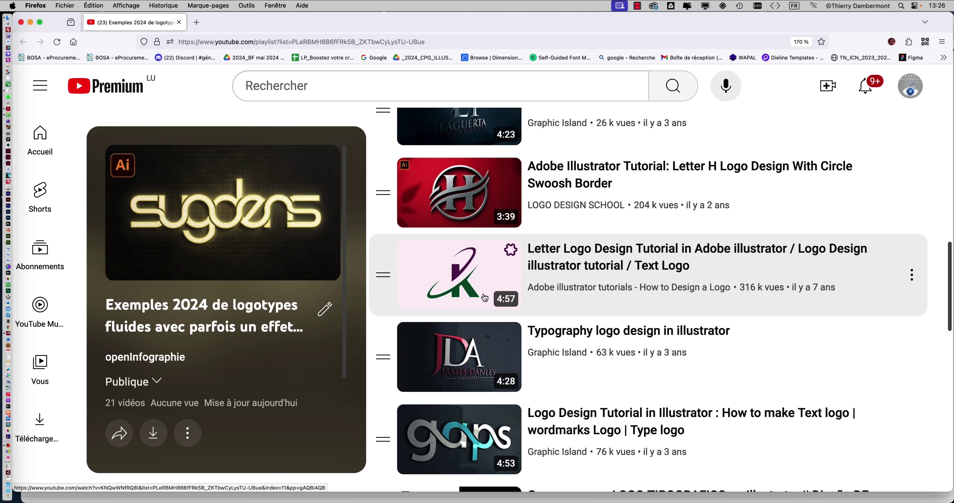
scroll(494, 293, down, 3)
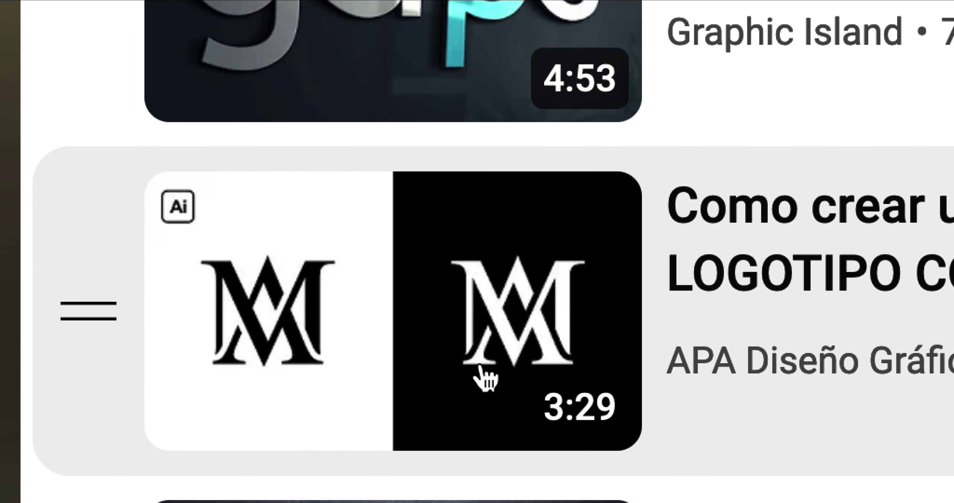
scroll(485, 381, down, 2)
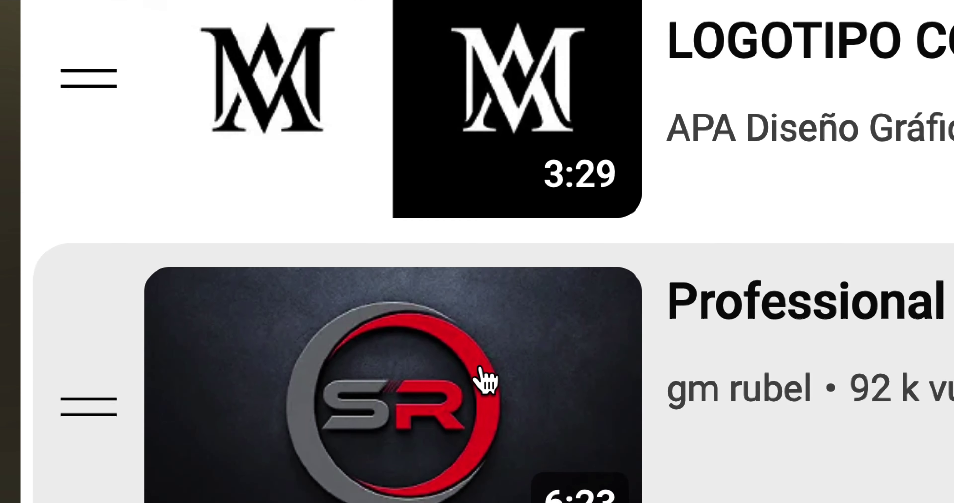
scroll(485, 381, down, 3)
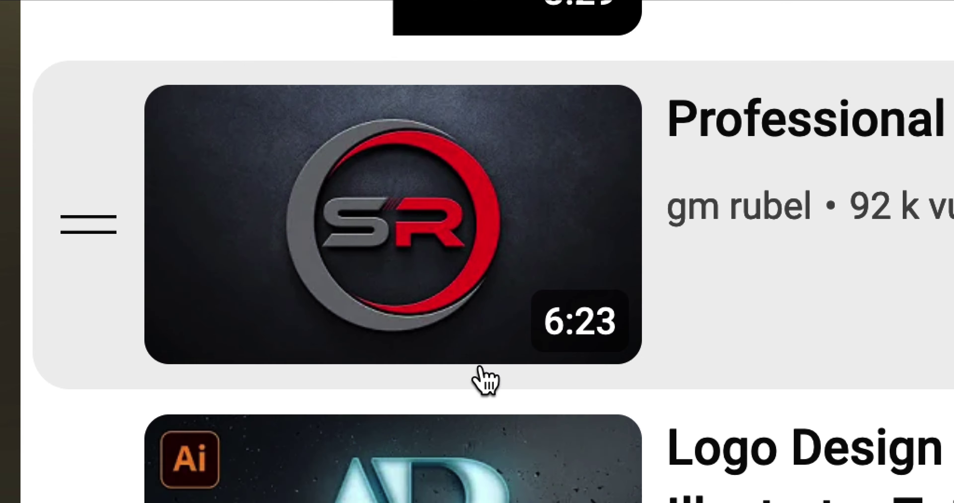
Step: Examine the remaining playlist tutorials from the AB logo to the H R logo, and return to the start of the list
scroll(485, 381, down, 4)
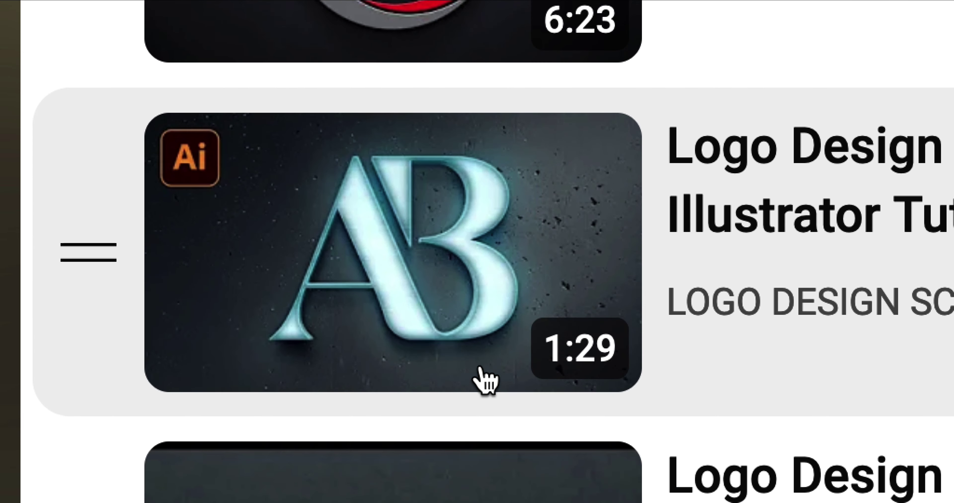
scroll(485, 381, down, 4)
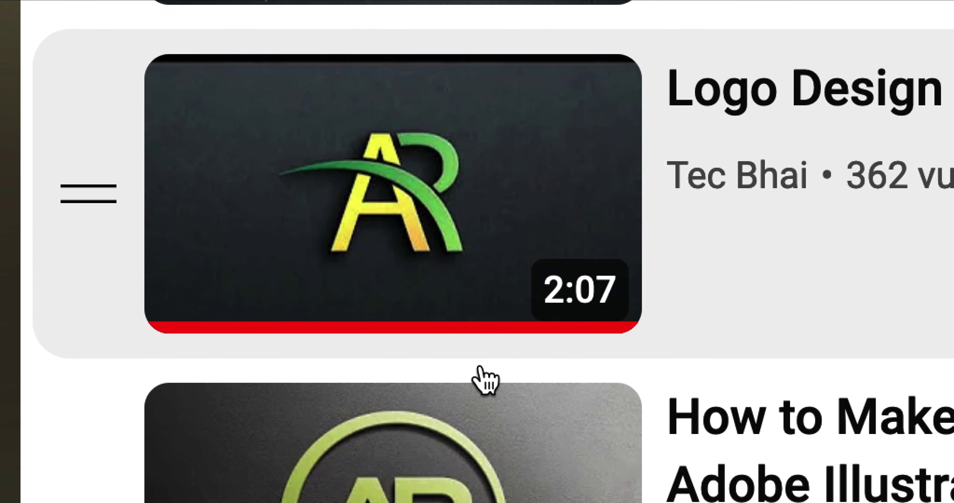
scroll(485, 381, down, 4)
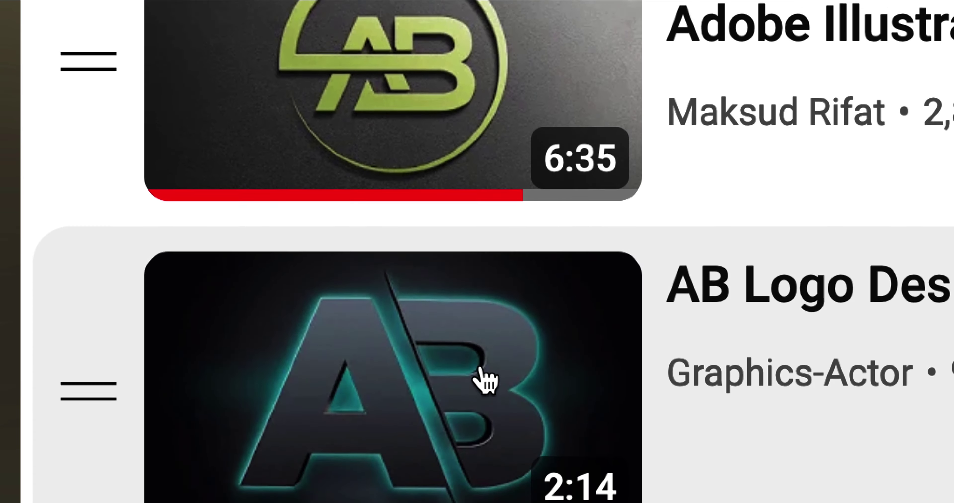
scroll(485, 380, down, 3)
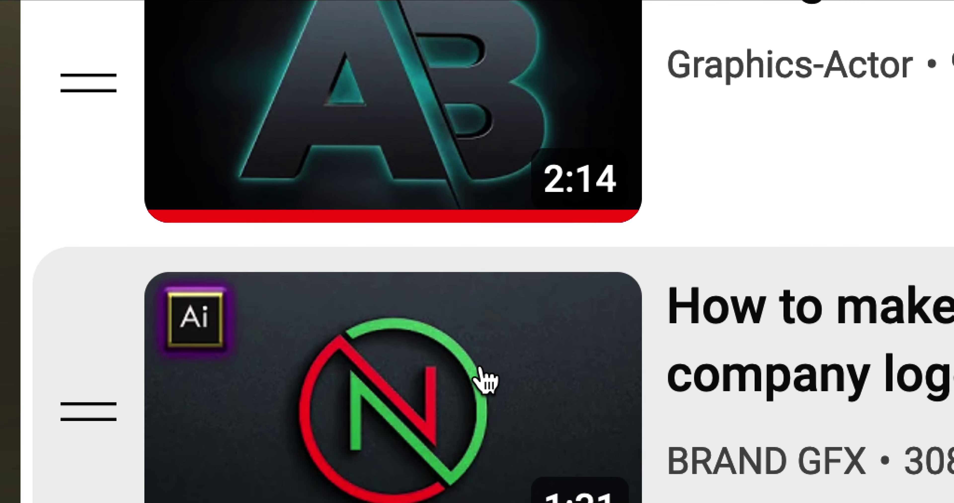
scroll(488, 370, down, 4)
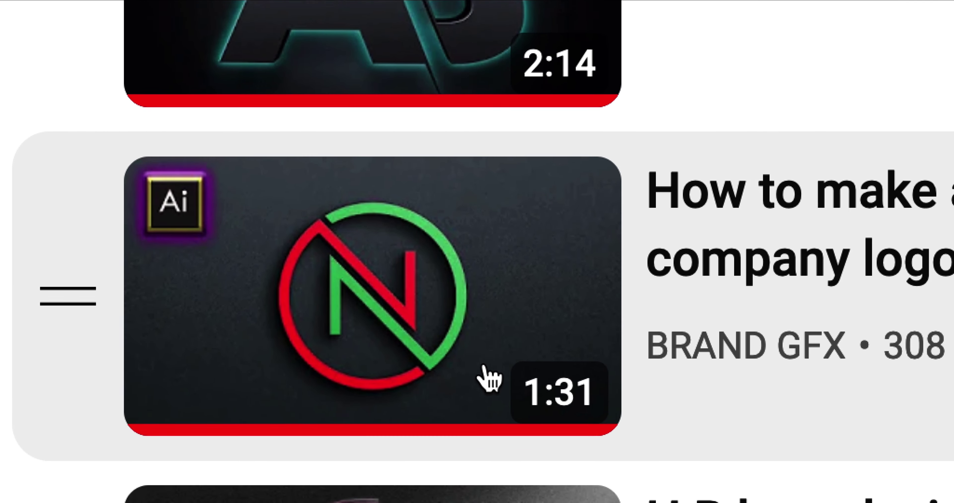
scroll(485, 370, down, 1)
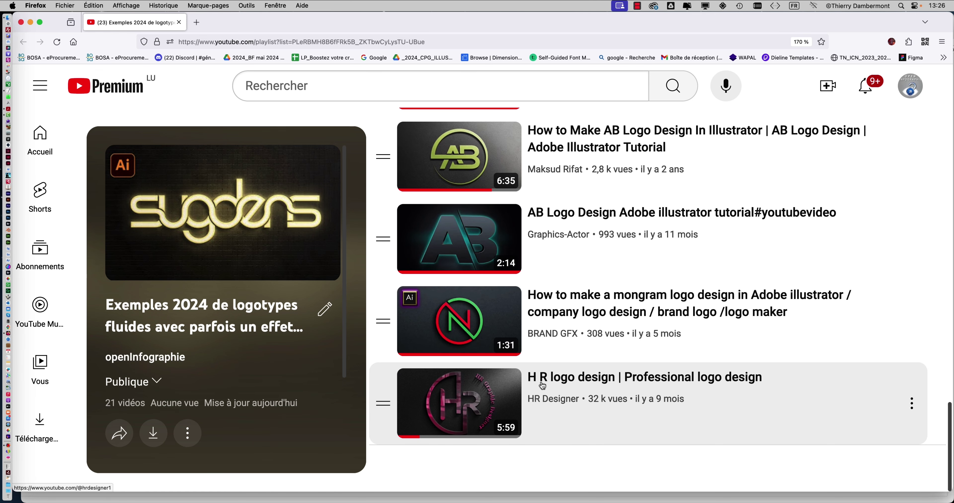
scroll(563, 335, down, 5)
scroll(564, 335, up, 10)
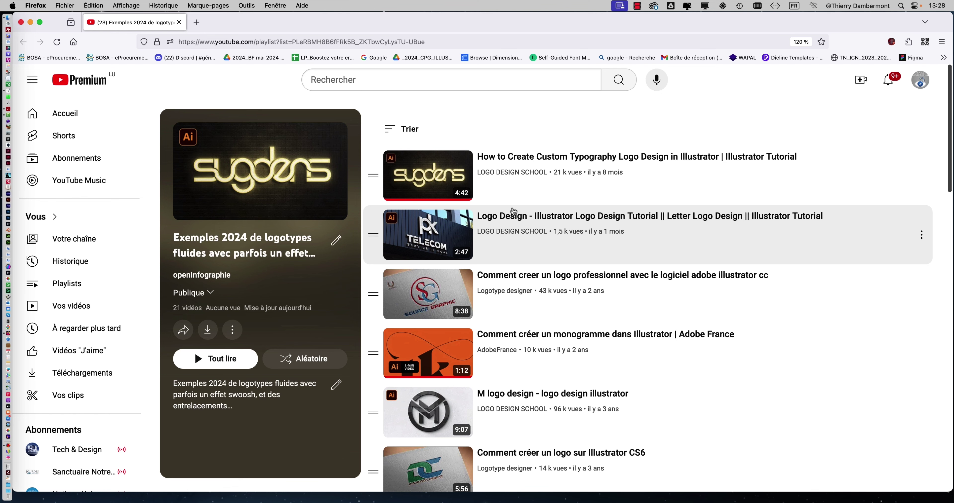
Step: Search the web for "macromedia freehand" in a new browser tab
click(197, 22)
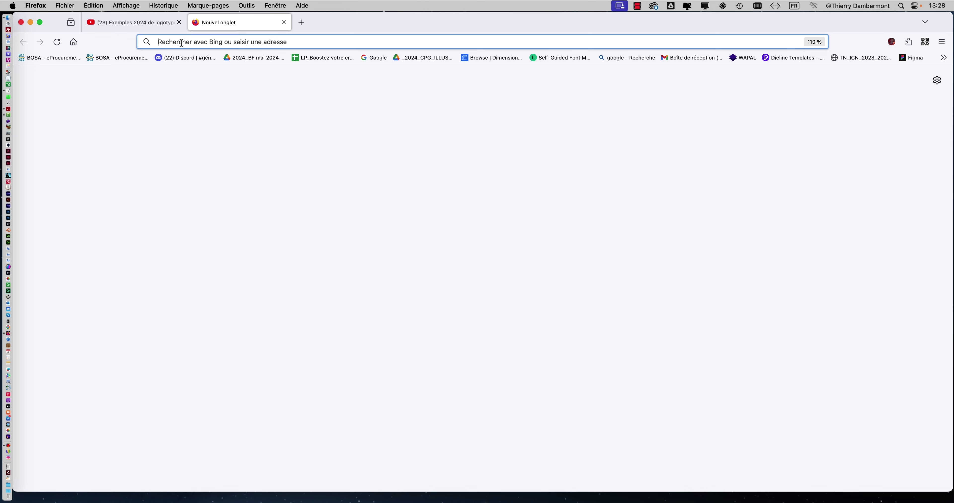
text(macr)
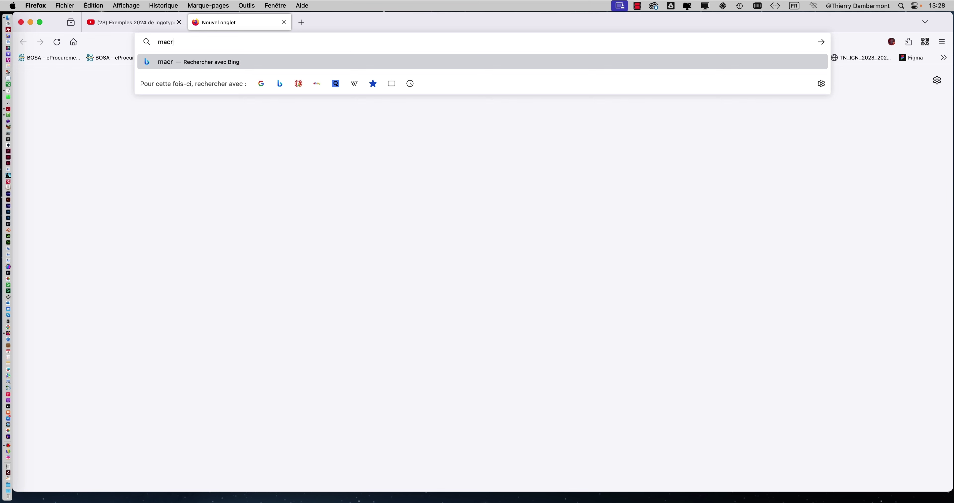
text(omedia freehand)
key(Return)
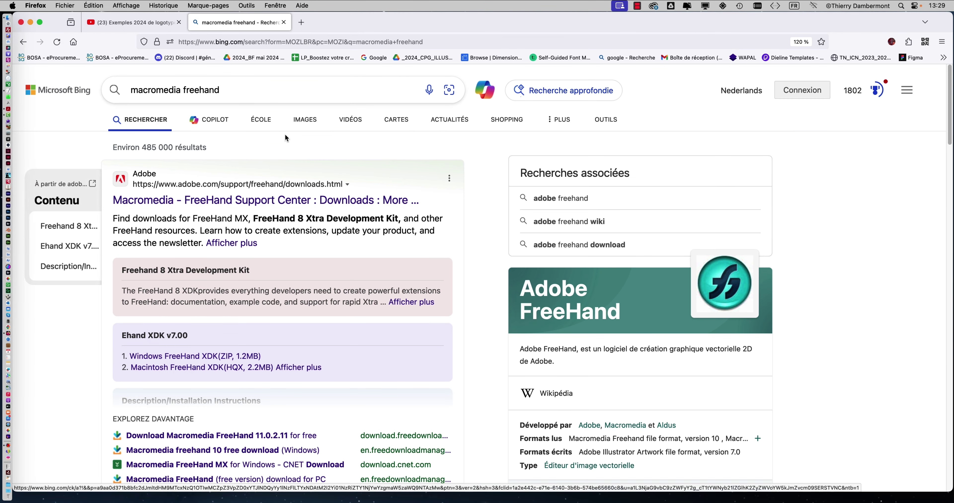
Step: Show the image results for Macromedia FreeHand and look through the interface screenshots, splash screens and box covers
click(309, 119)
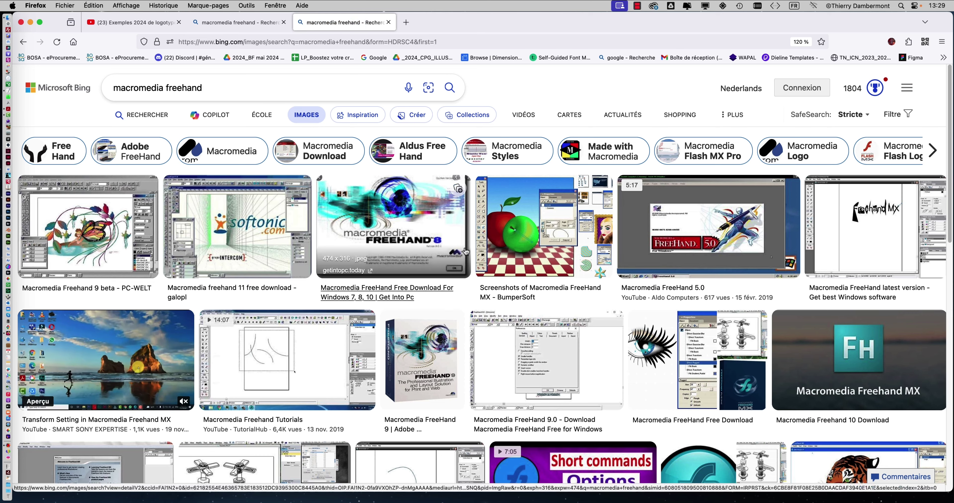
scroll(471, 246, down, 3)
scroll(471, 252, down, 9)
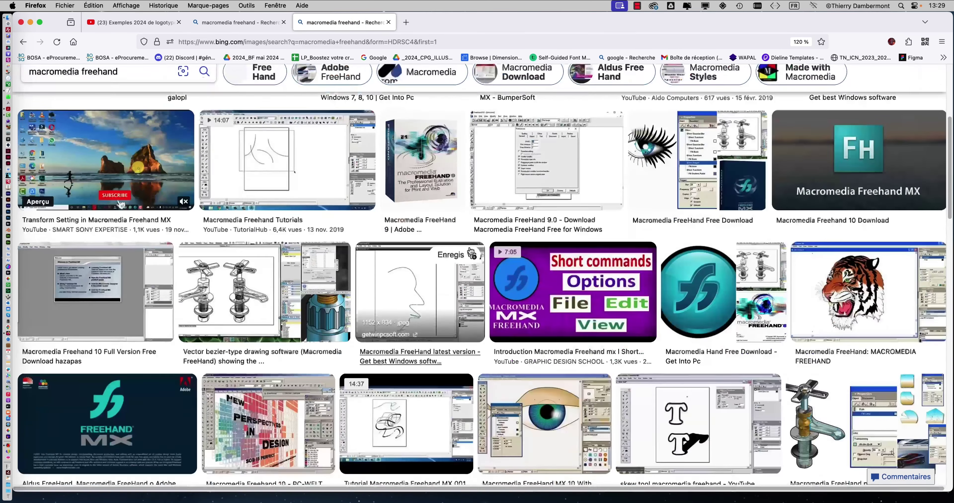
scroll(470, 251, down, 5)
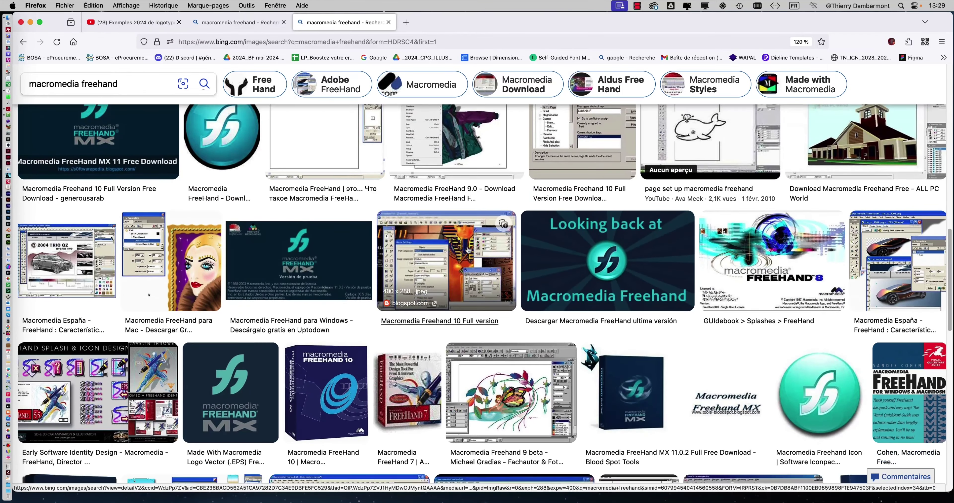
scroll(468, 251, down, 4)
scroll(465, 254, down, 5)
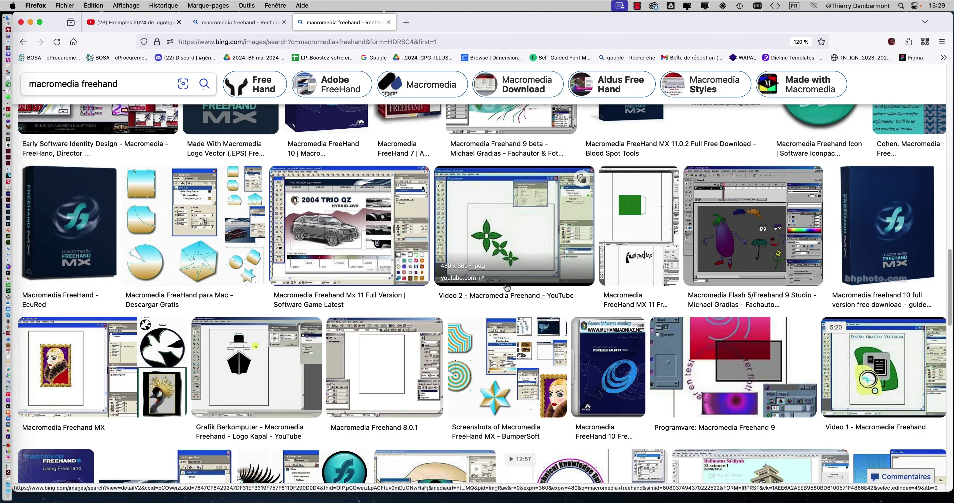
scroll(509, 288, down, 3)
scroll(505, 288, down, 10)
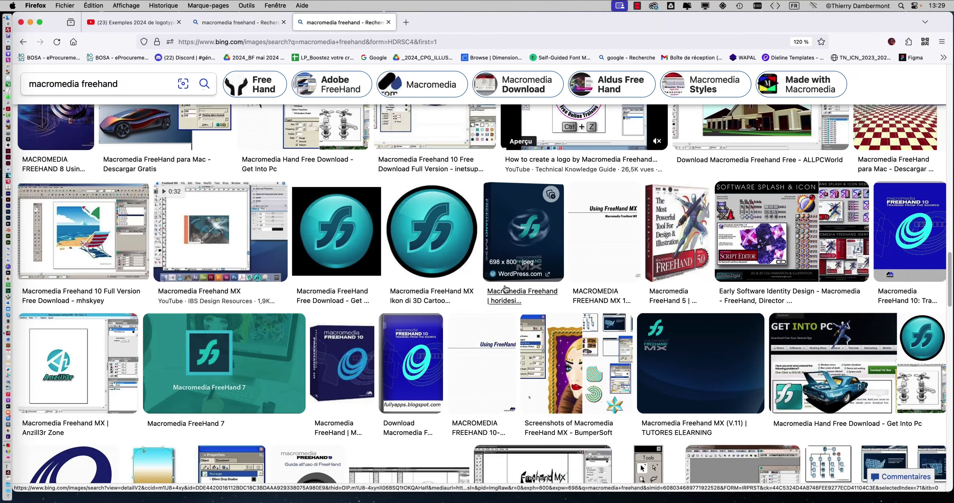
Step: Minimise the Firefox window and switch to Adobe Illustrator 2024
click(31, 22)
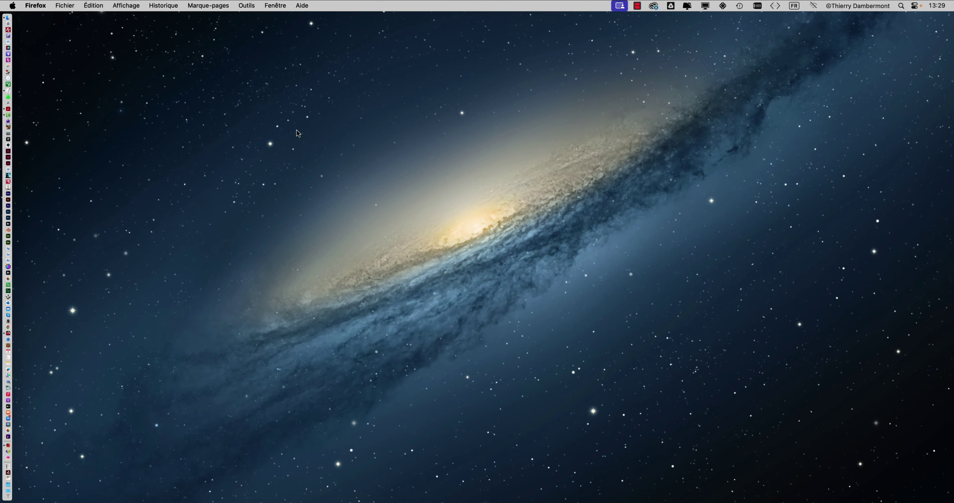
key(super+Tab)
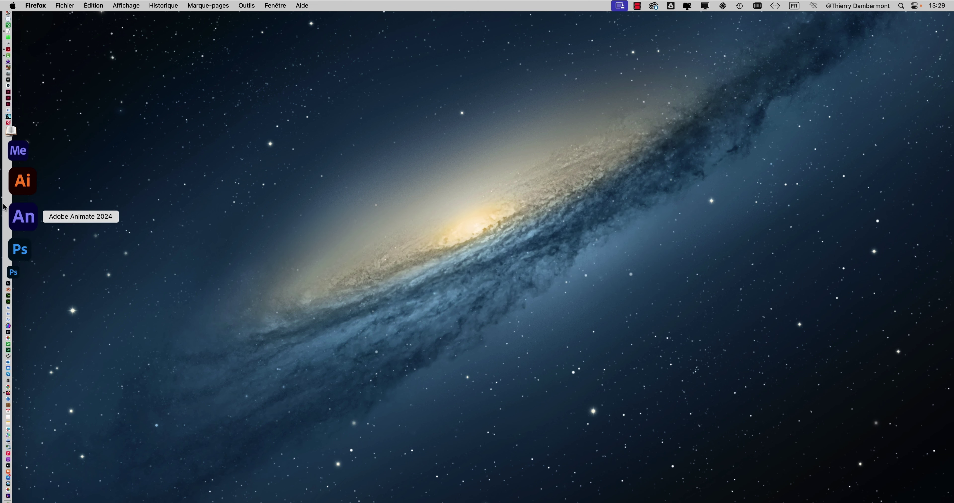
click(10, 202)
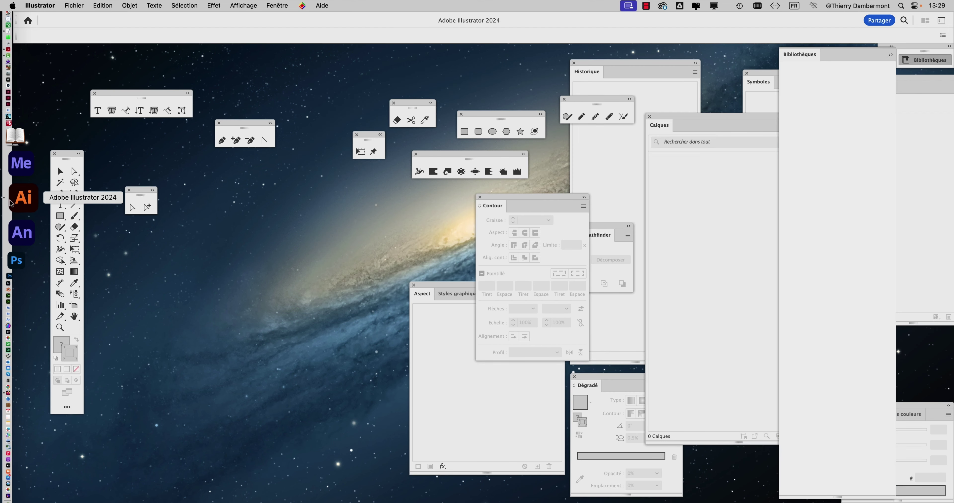
Step: Move the main toolbar up beside the Dock and hide the other panels, keeping only the tool palettes
drag(60, 154, 51, 75)
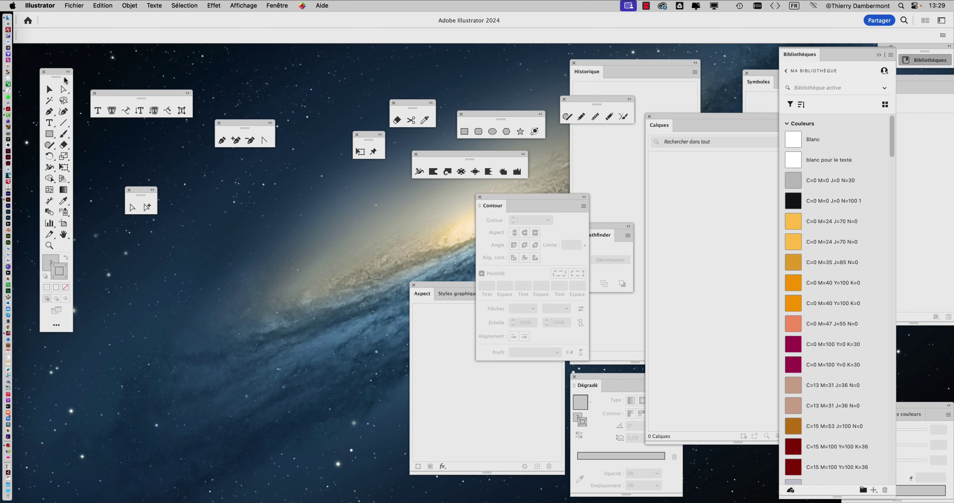
drag(53, 71, 43, 60)
key(shift+Tab)
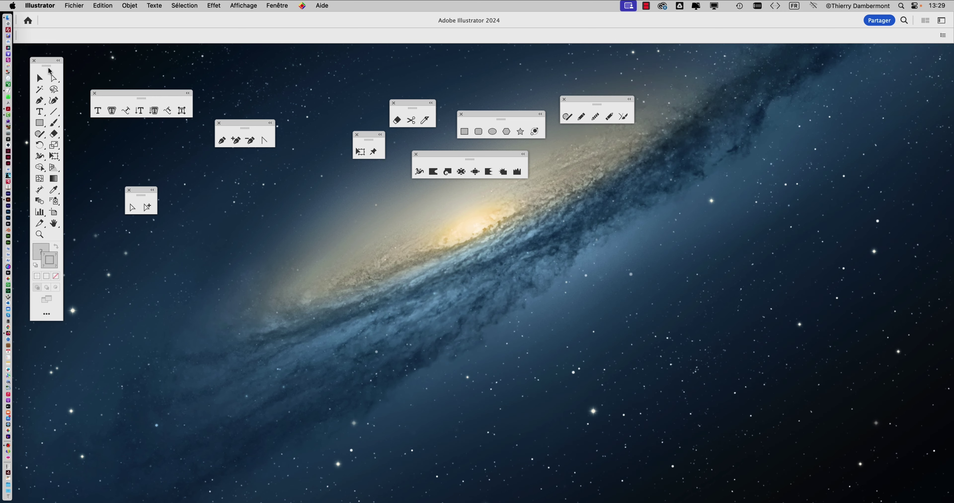